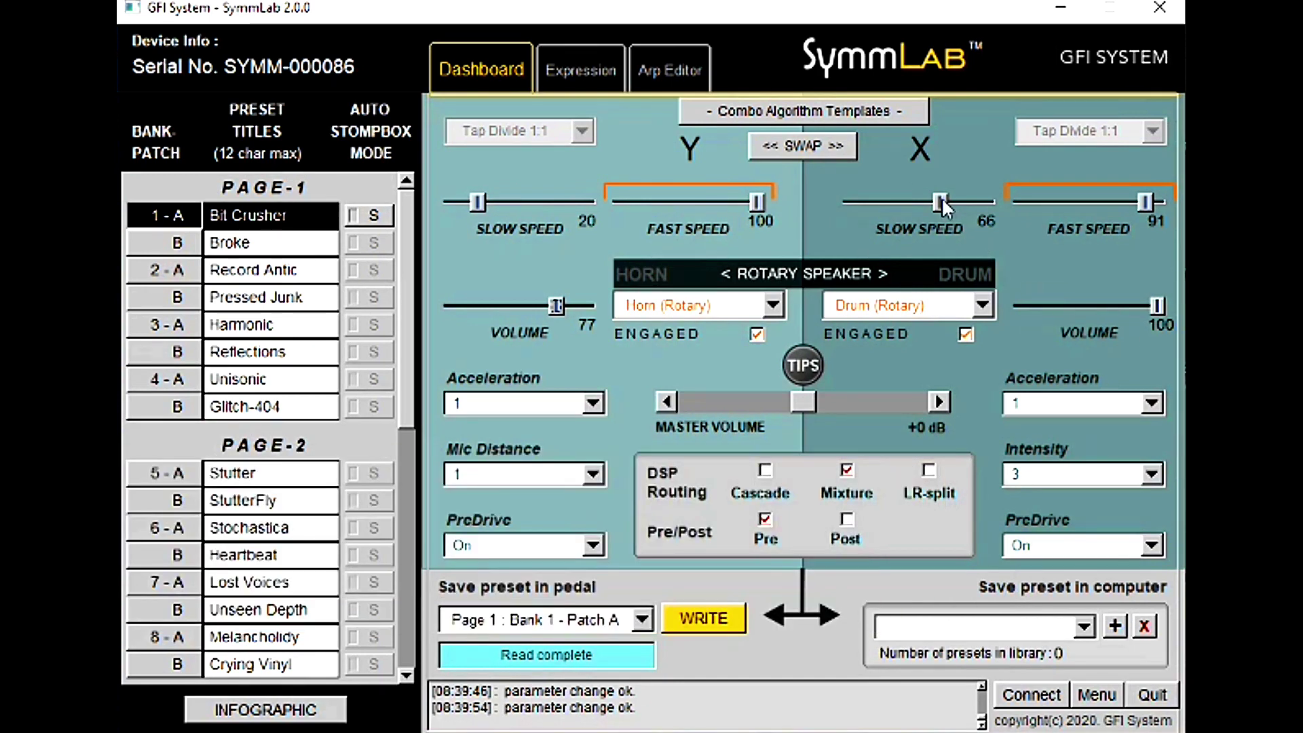
Set the drum's slow speed to 35 and the horn's slow speed to 28.
left_click_drag(942, 197, 891, 199)
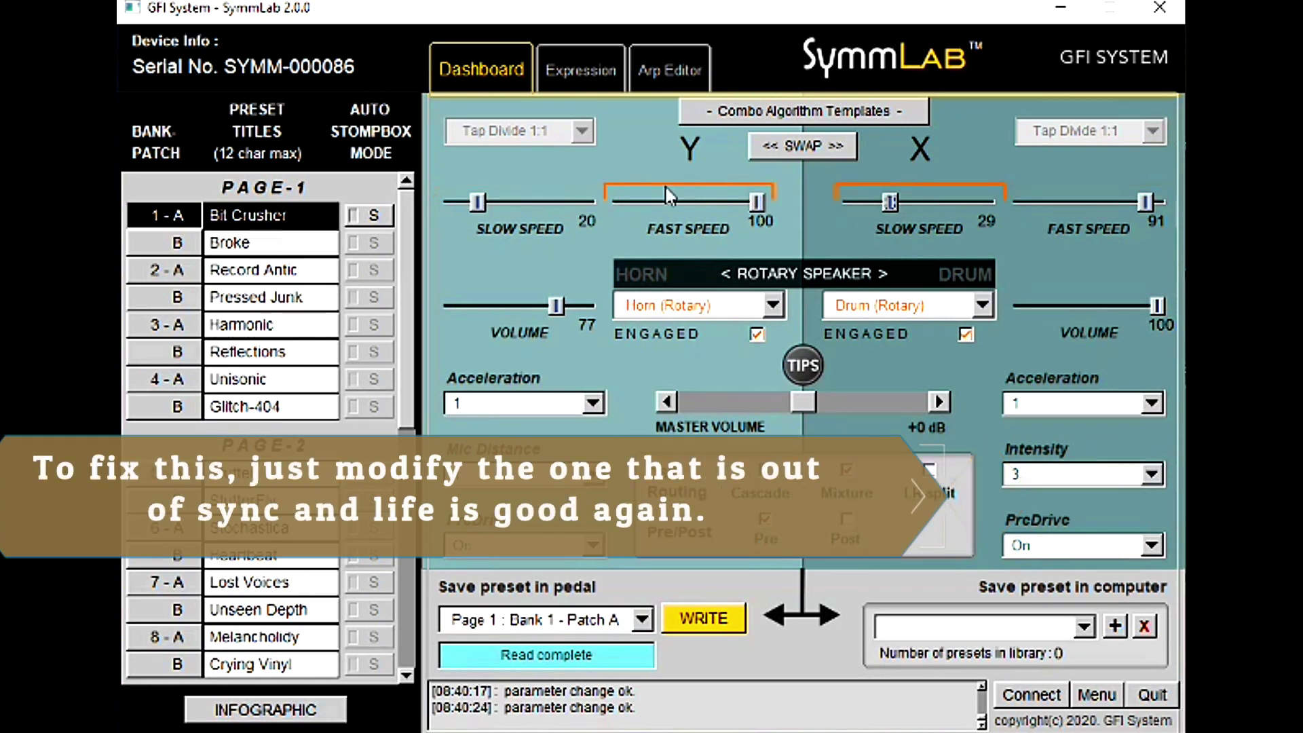
left_click_drag(882, 193, 897, 206)
left_click(496, 202)
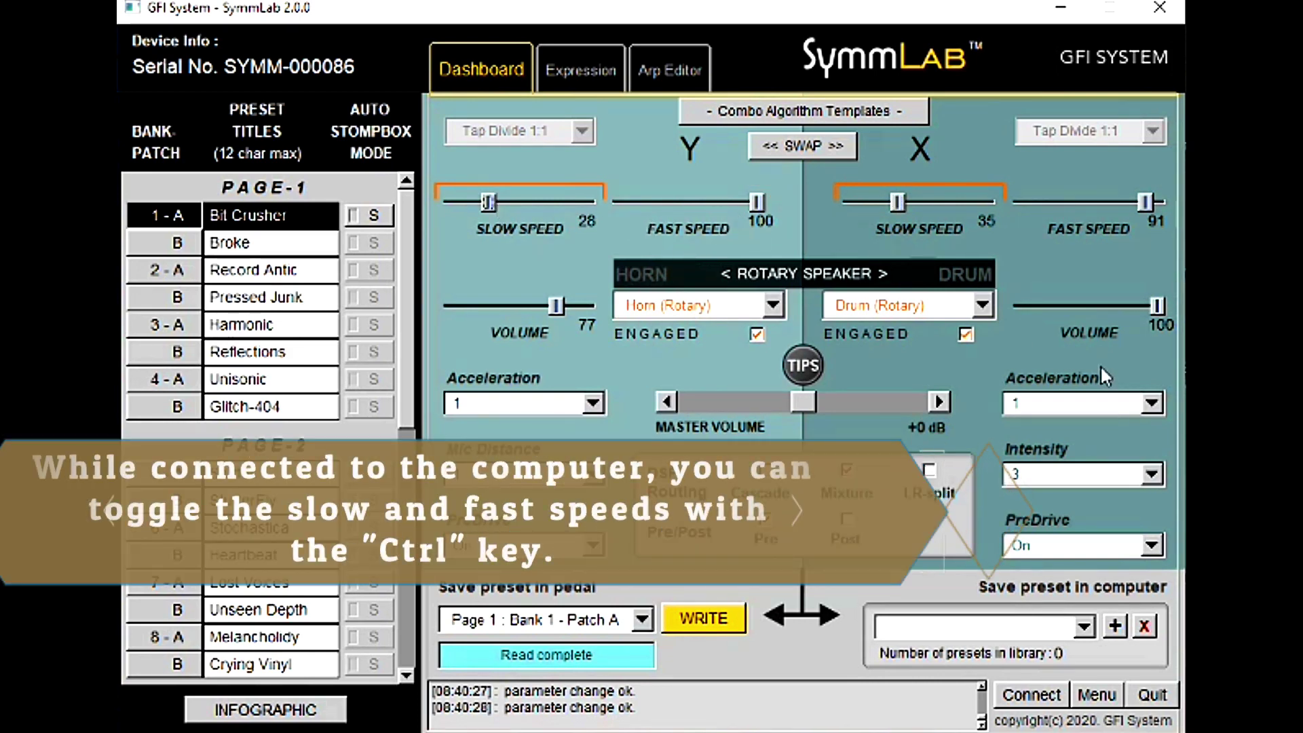
Activate the fast speeds, set the drum's fast speed to 71, and compare slow and fast by toggling between them.
key("ctrl")
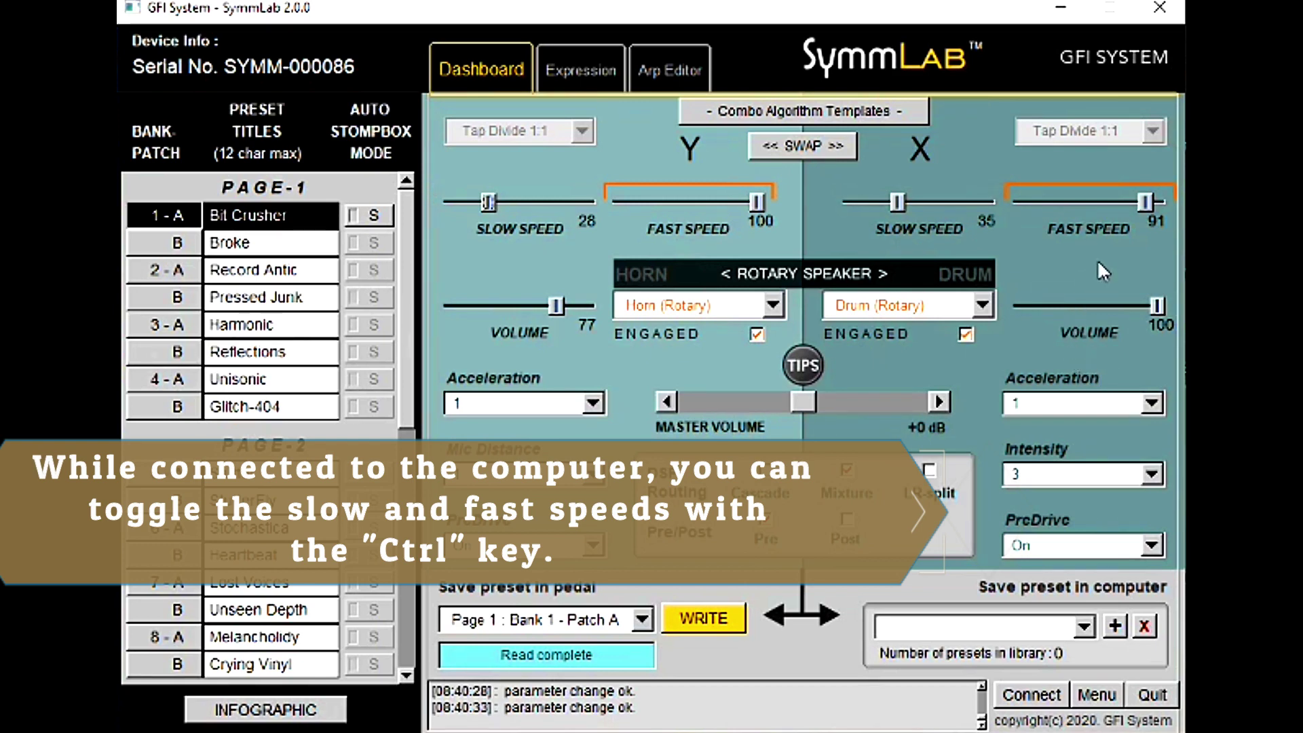
left_click_drag(1142, 205, 1122, 200)
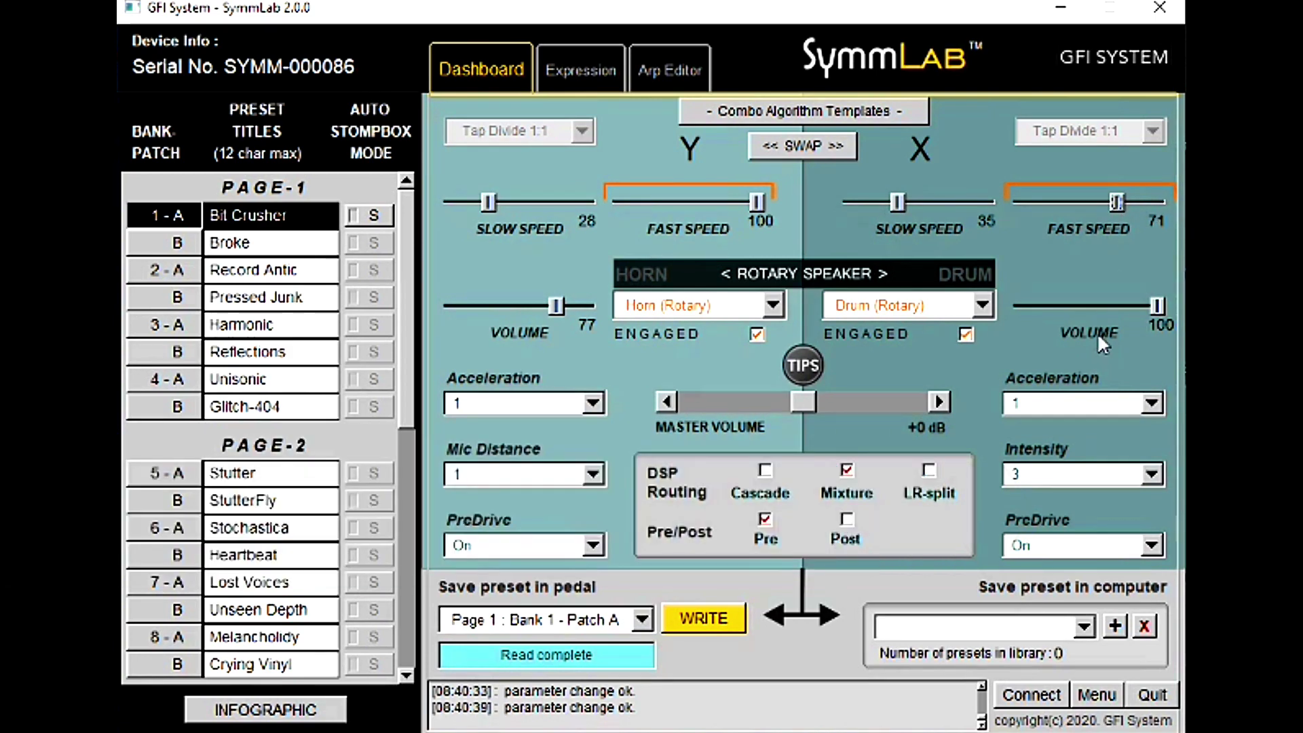
key("ctrl")
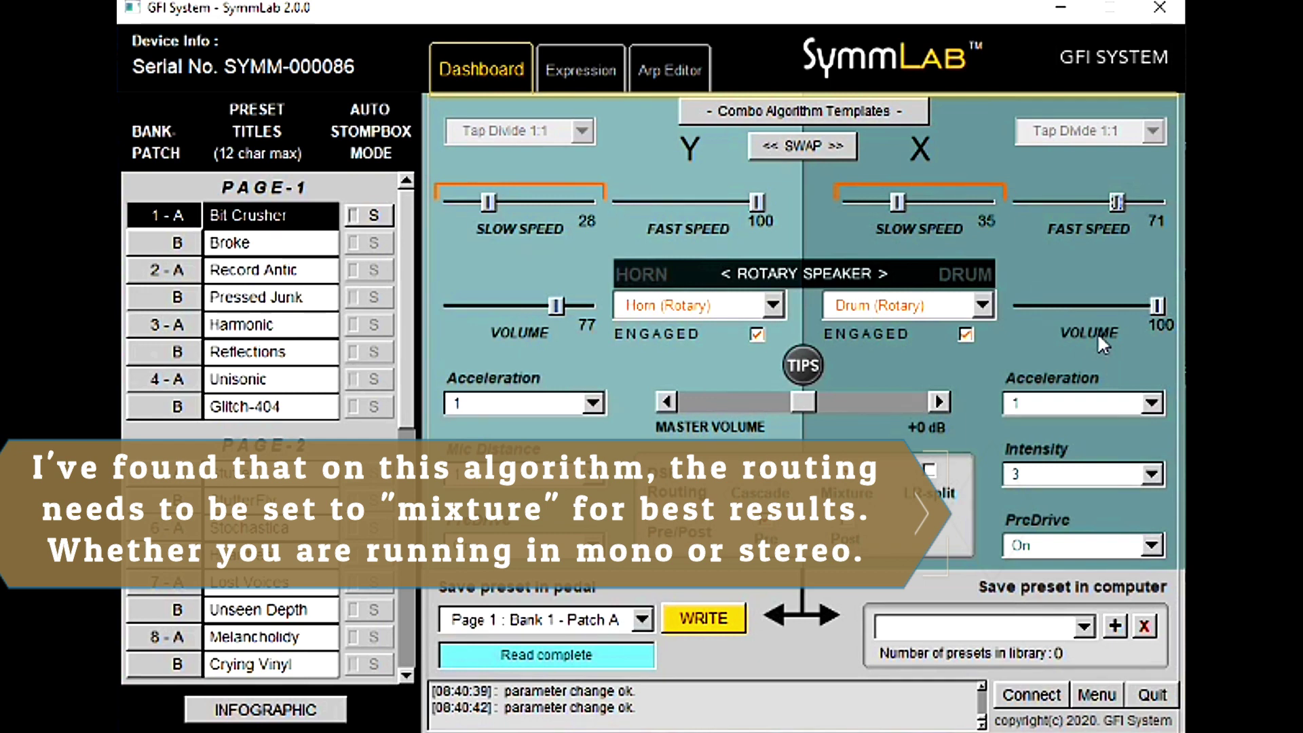
key("ctrl")
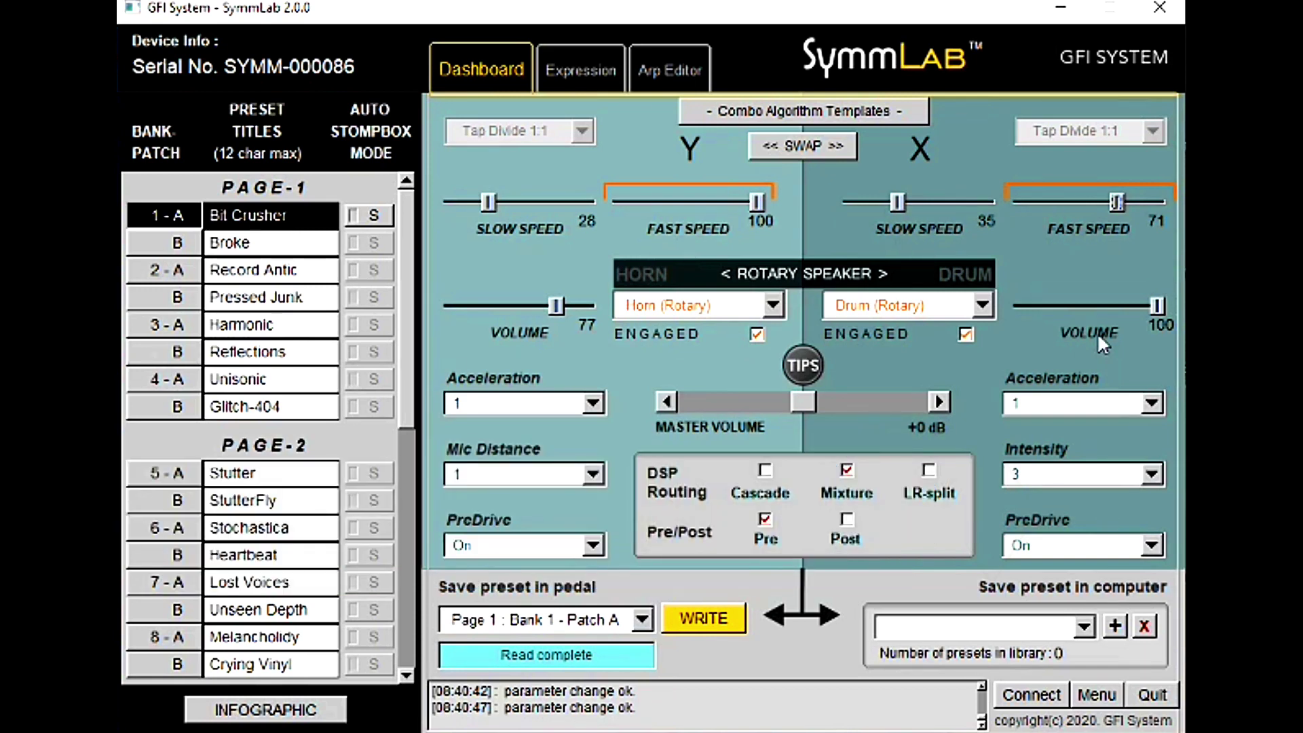
key("ctrl")
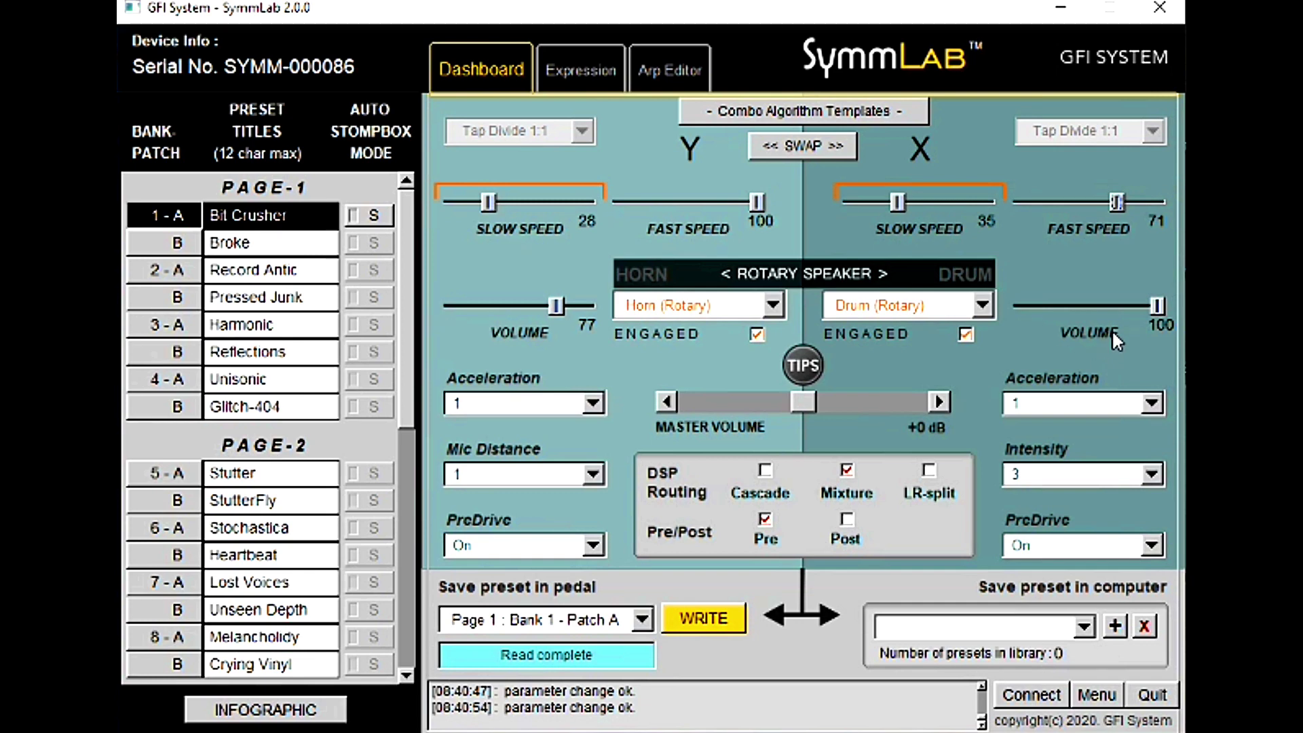
Set the horn's acceleration to 3 (fastest) and audition it by toggling between slow and fast speeds.
left_click(592, 403)
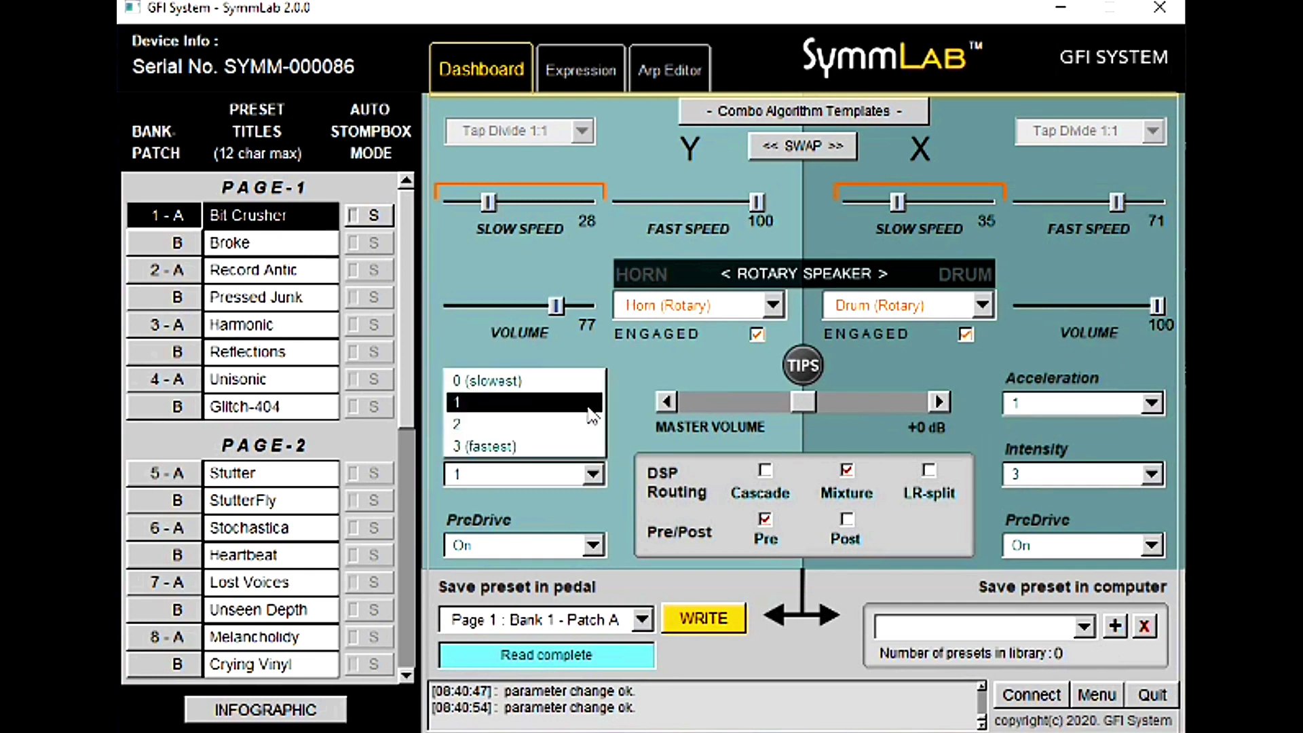
left_click(568, 444)
key("ctrl")
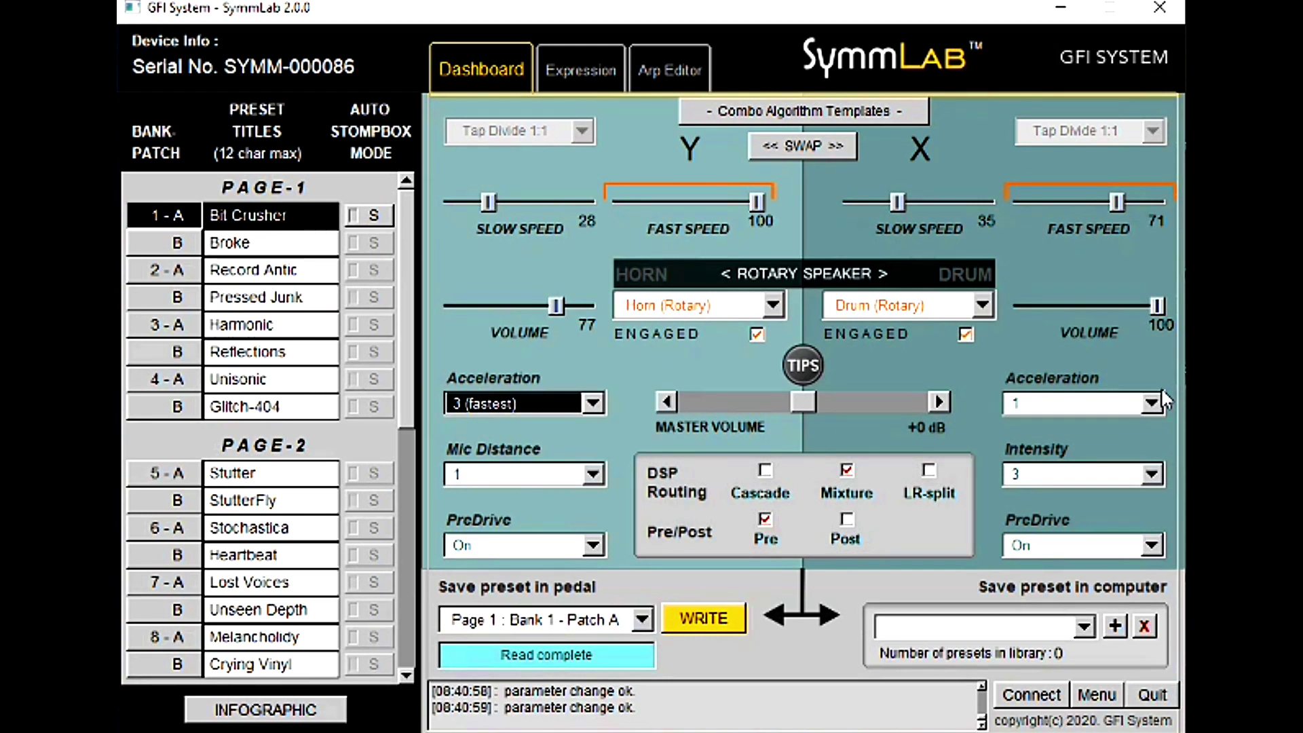
key("ctrl")
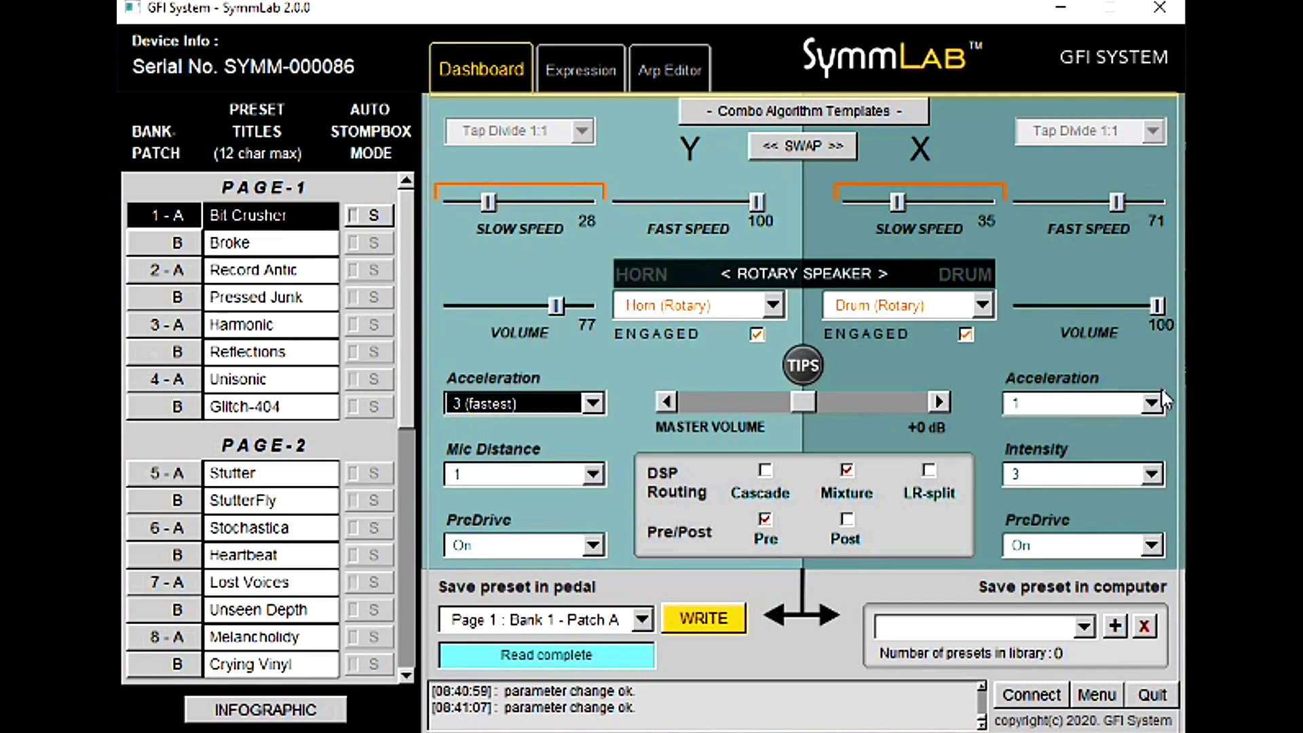
key("ctrl")
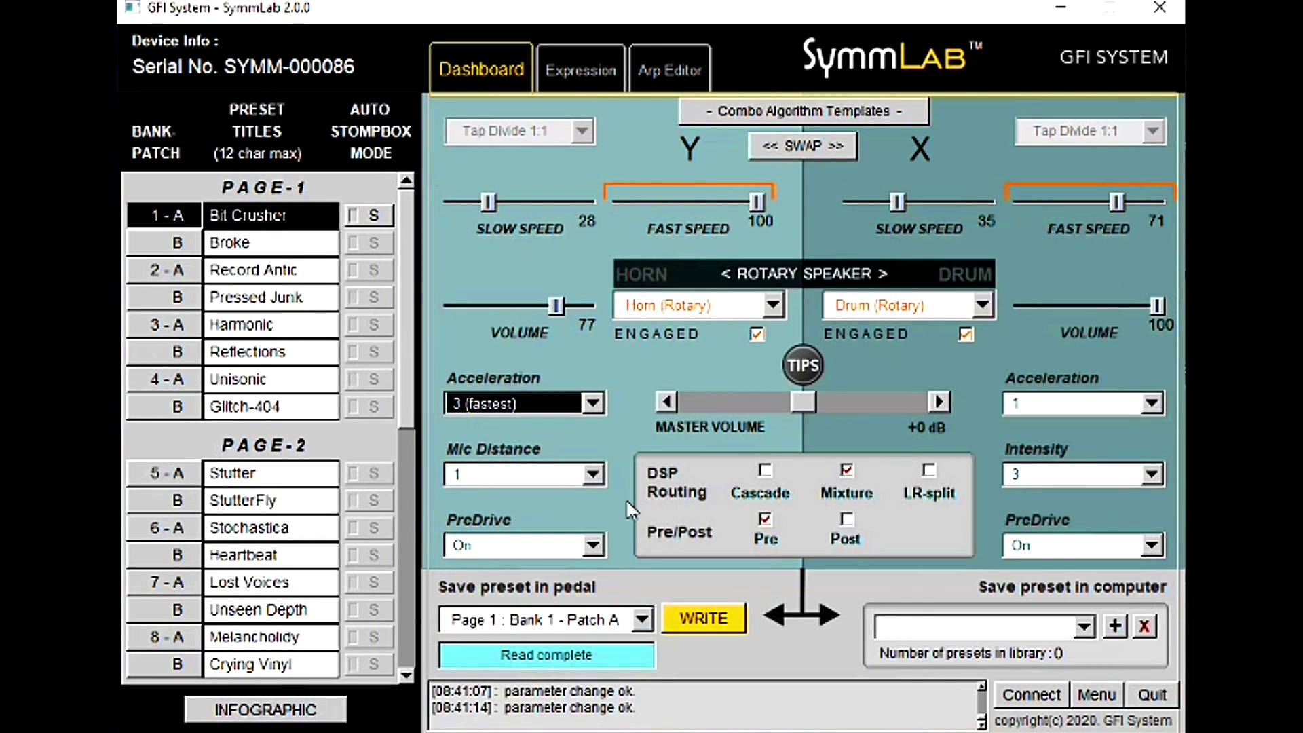
Set the horn's acceleration to 2.
left_click(595, 402)
left_click(521, 387)
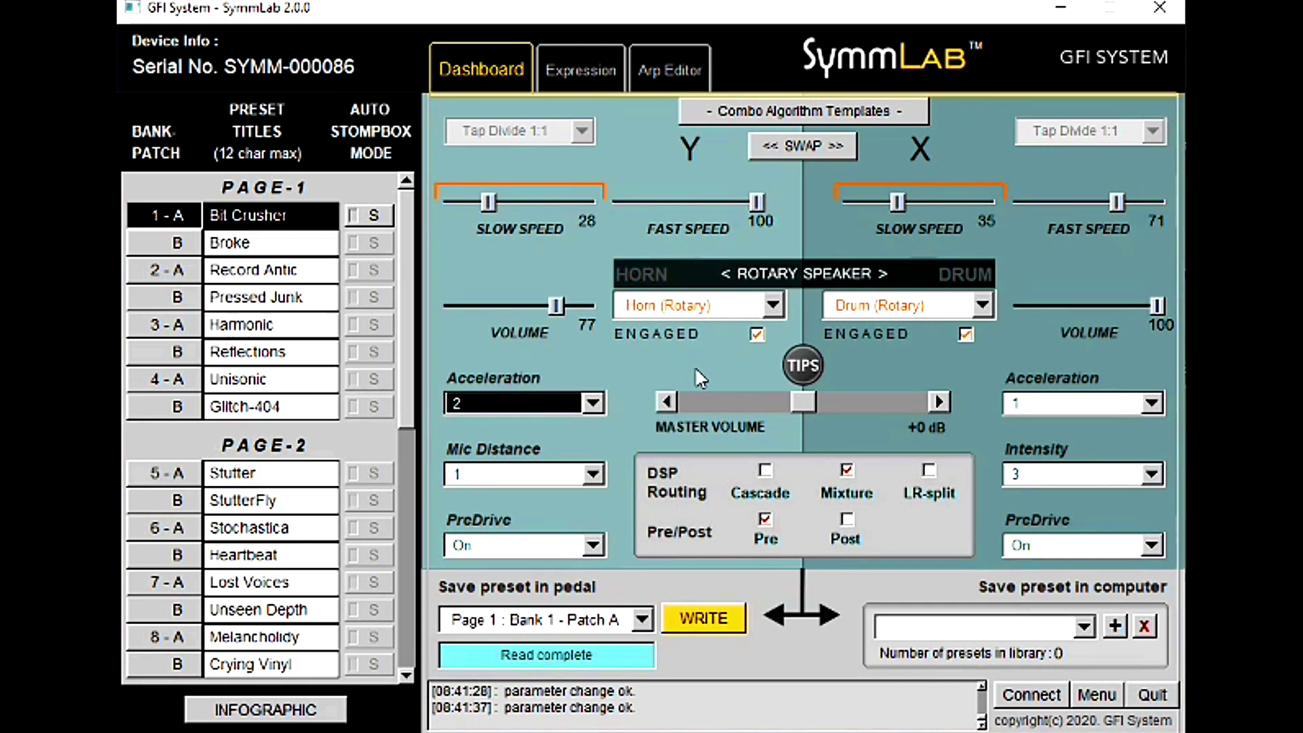
Lower the drum's volume to 75 and raise the horn's volume to 100.
left_click(574, 306)
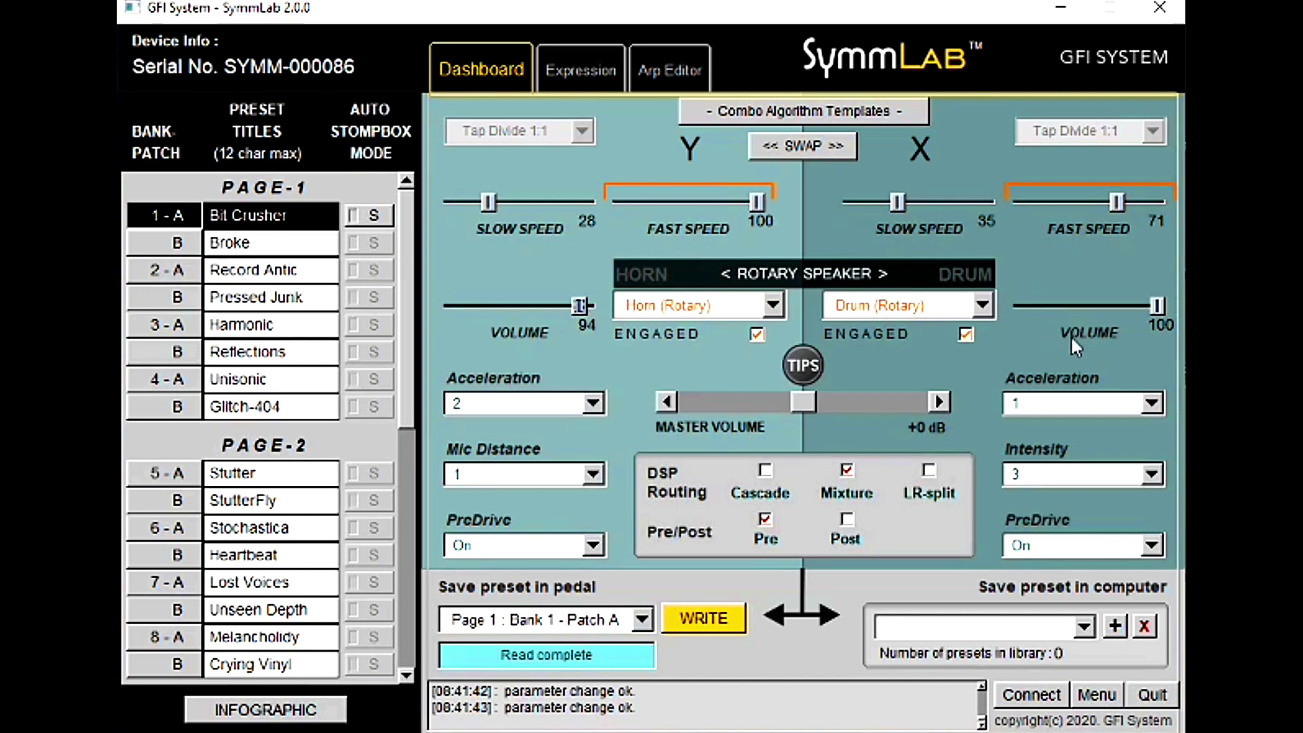
left_click(1100, 306)
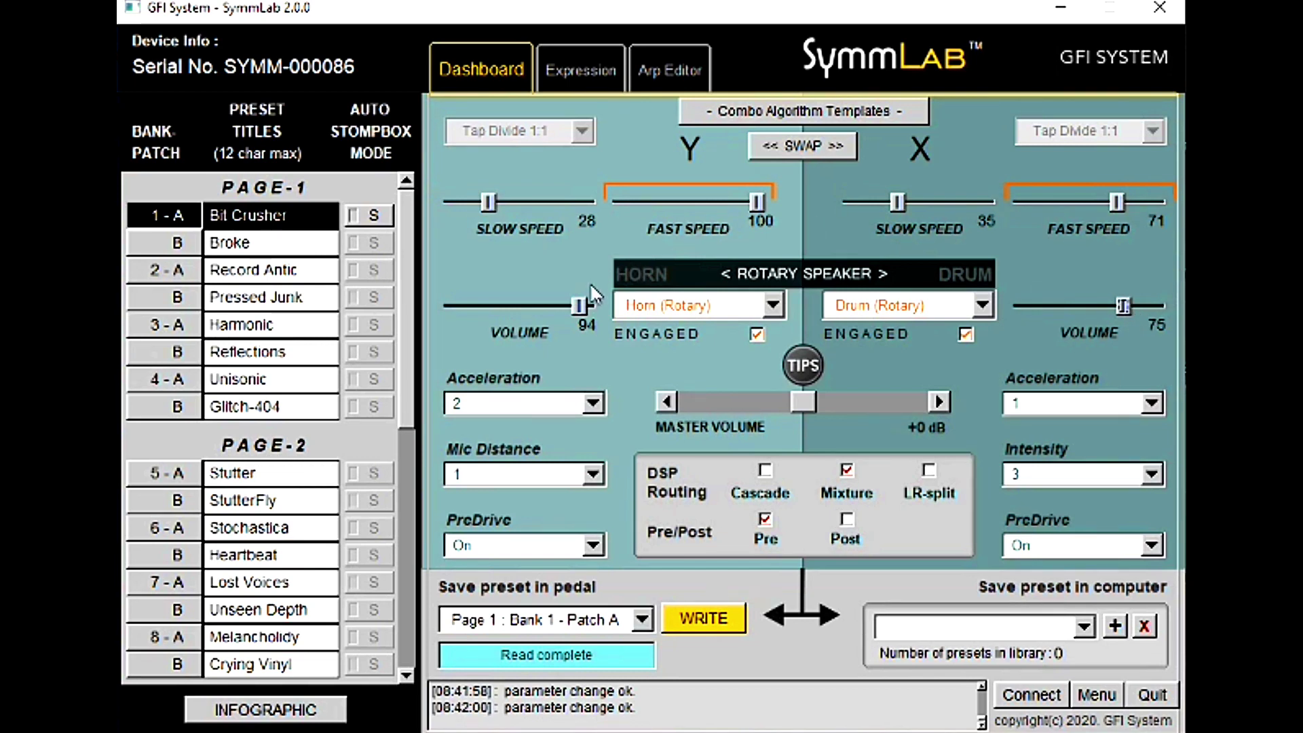
left_click_drag(579, 305, 591, 306)
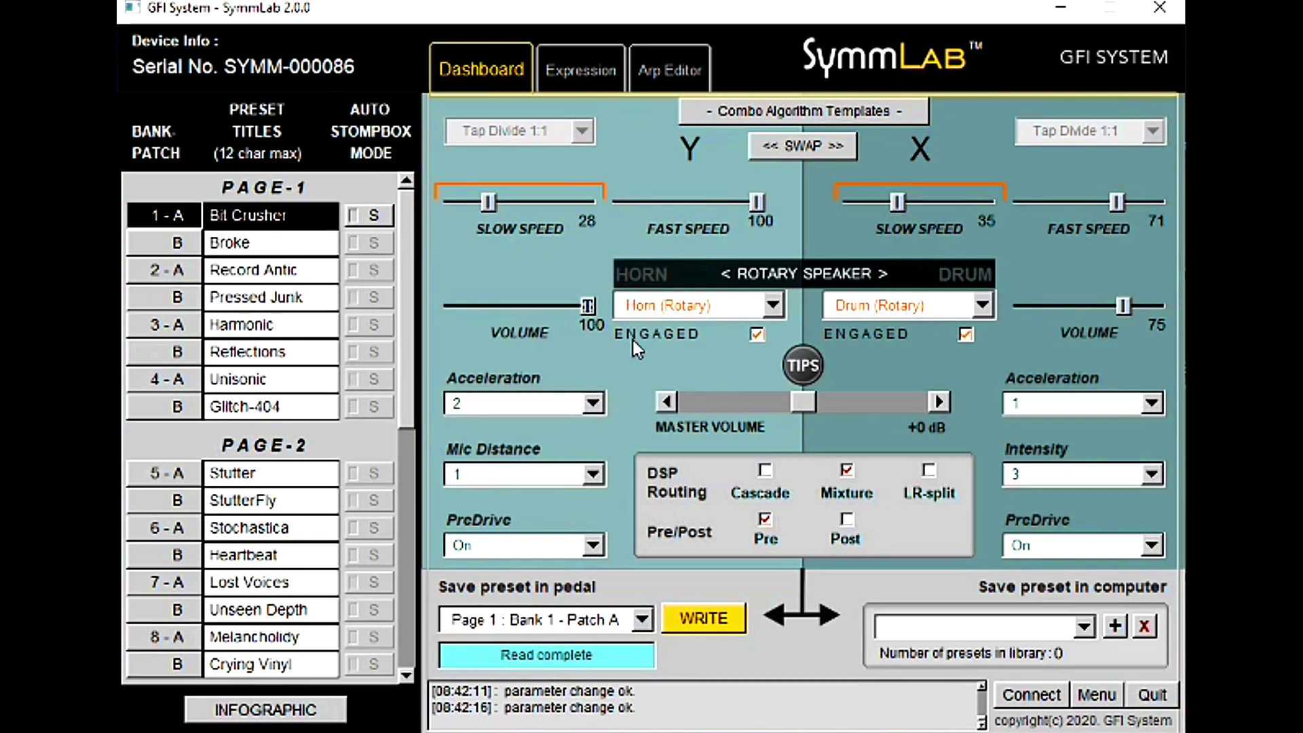
Set the drum's acceleration to 2 and its volume to 83.
left_click(1086, 403)
left_click(1058, 424)
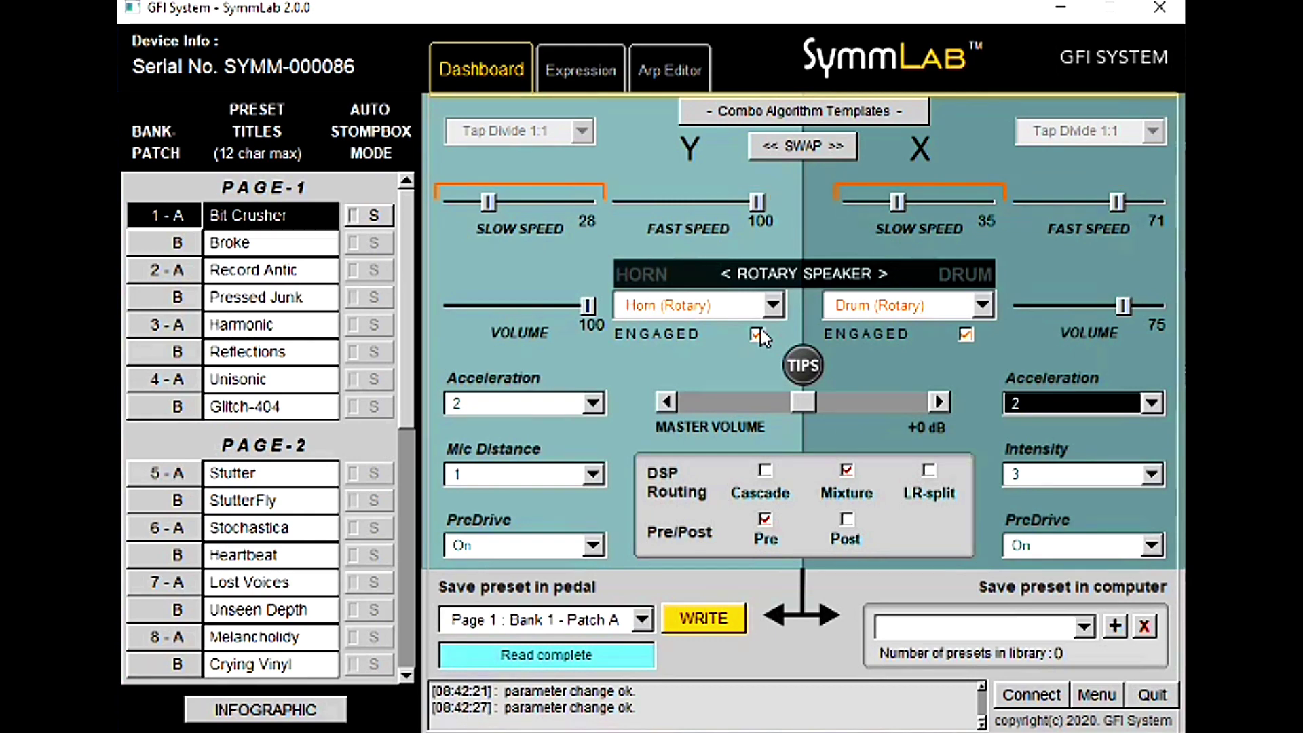
left_click(1140, 302)
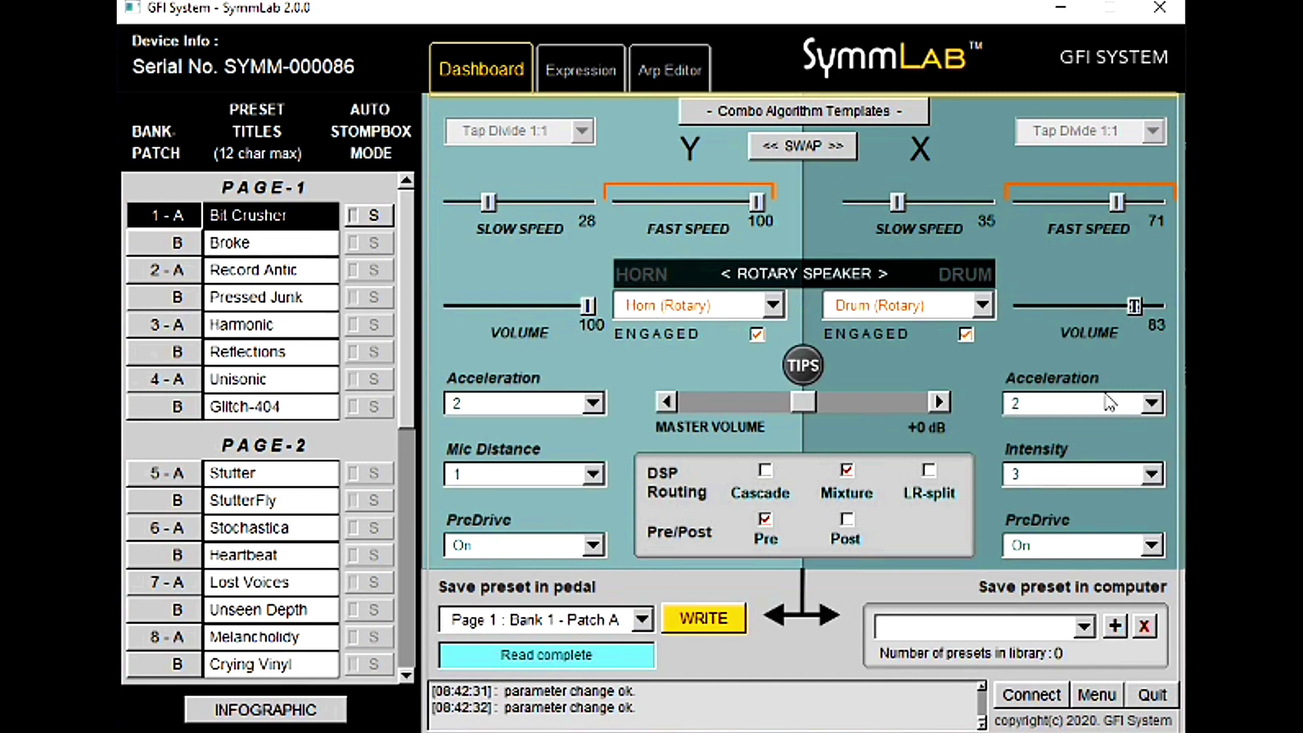
Audition the drum's intensity at 0, 1, 2 and 3 in turn.
left_click(1078, 410)
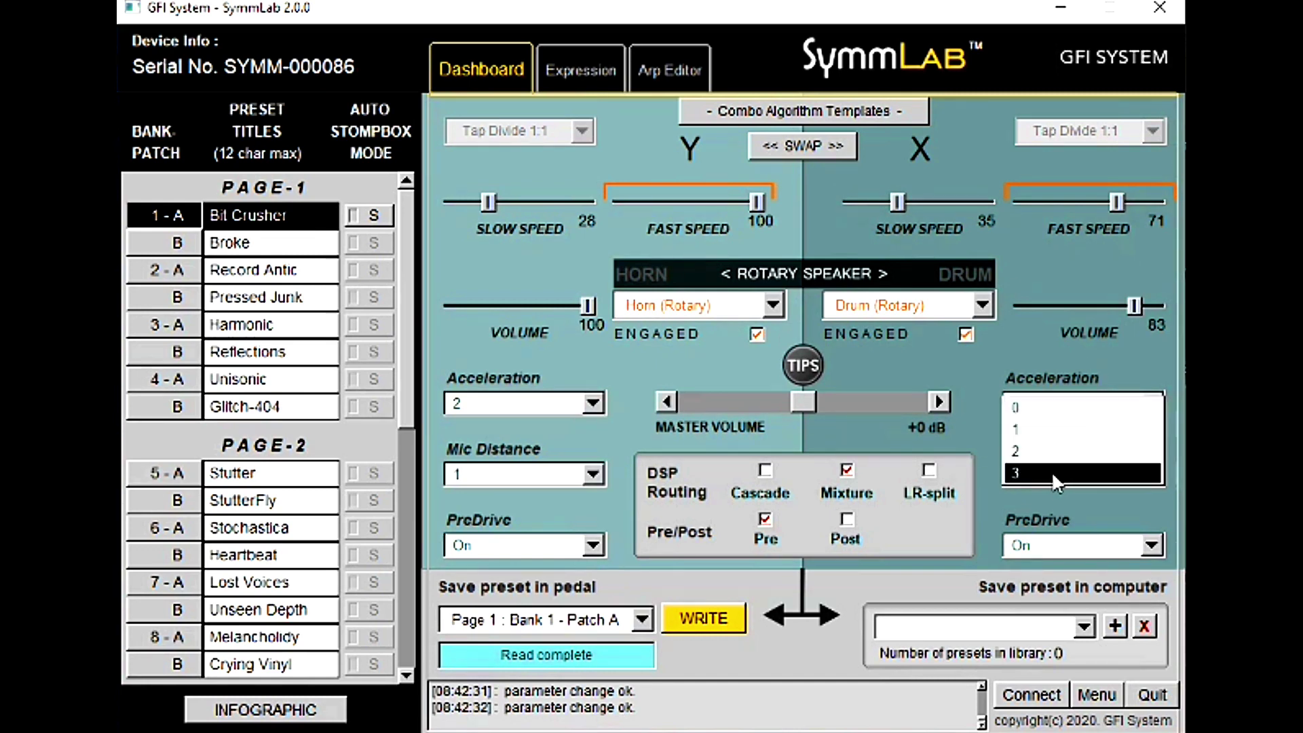
left_click(1045, 451)
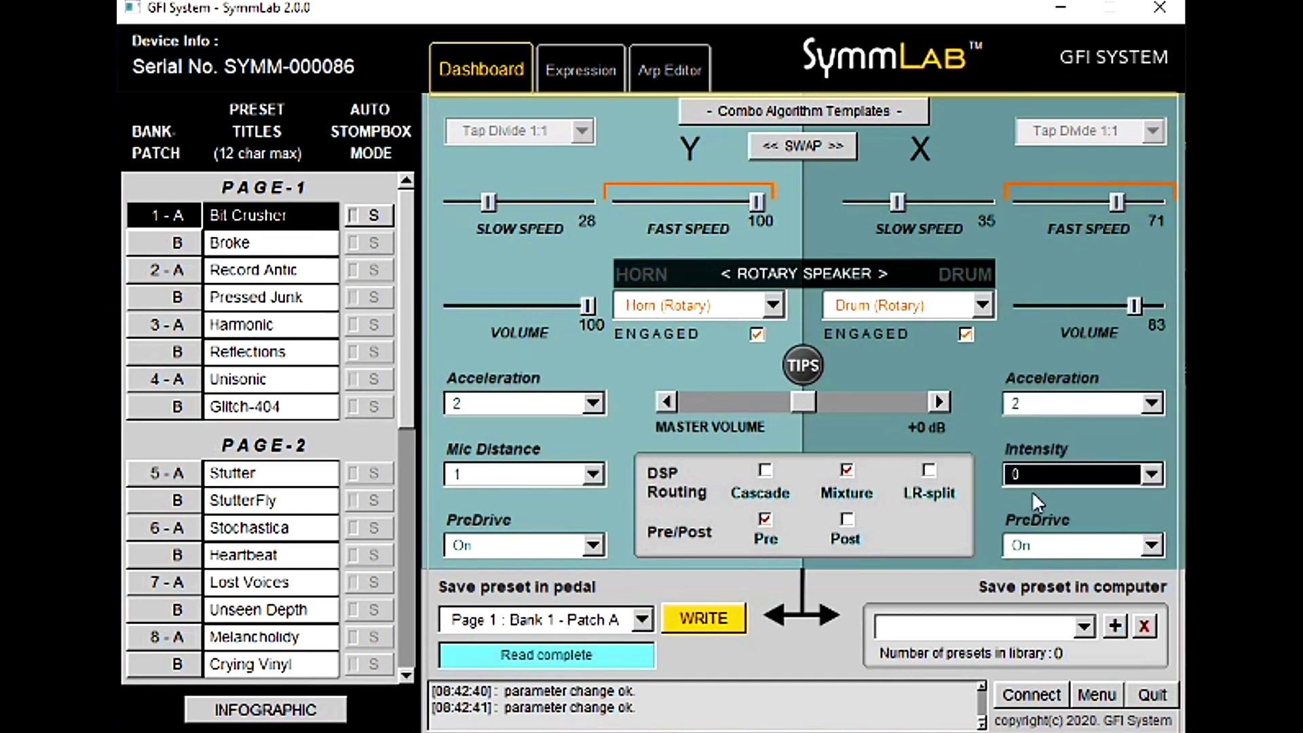
left_click(1027, 481)
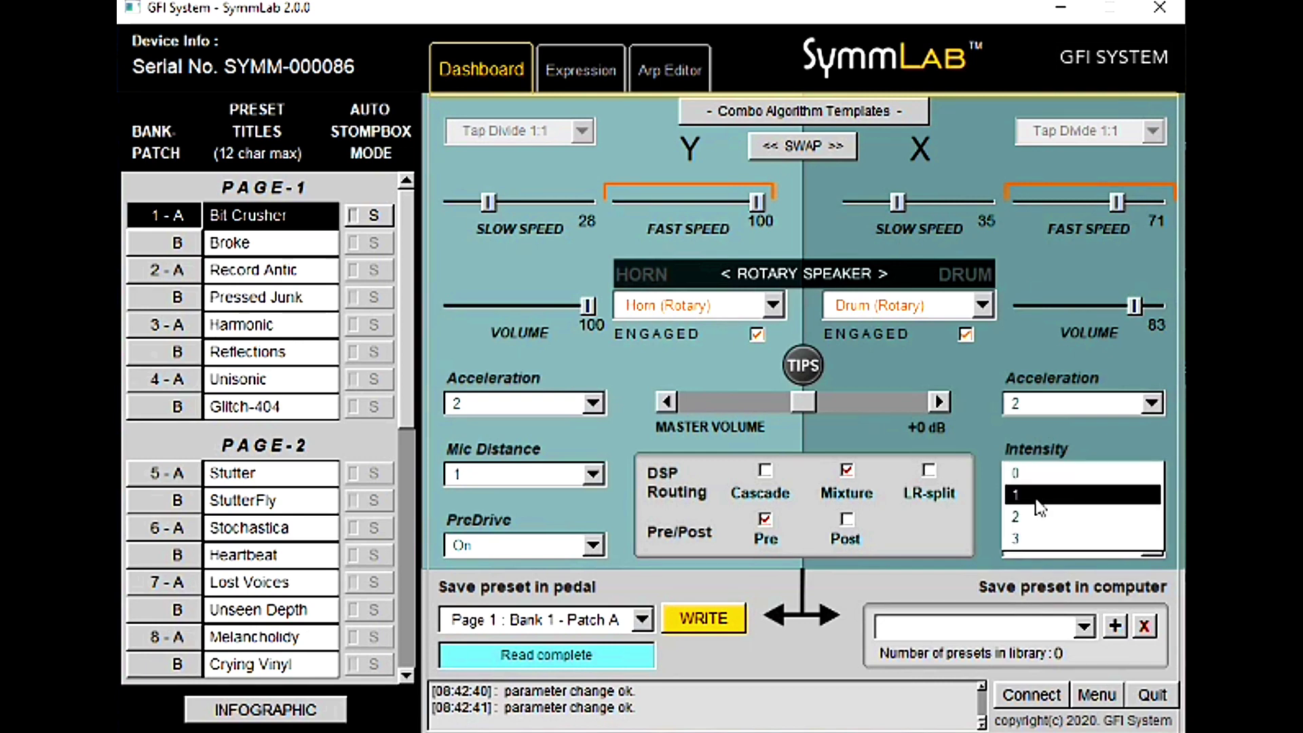
left_click(1036, 499)
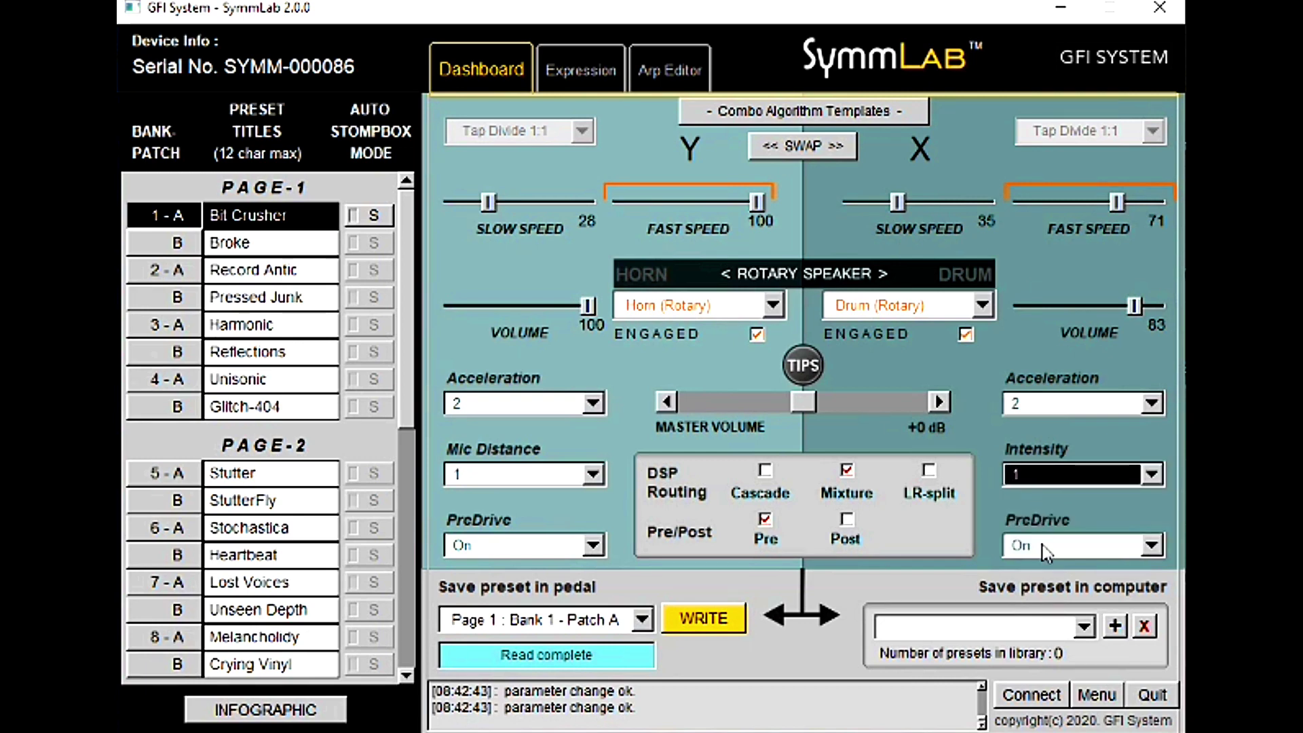
left_click(1037, 472)
left_click(1036, 502)
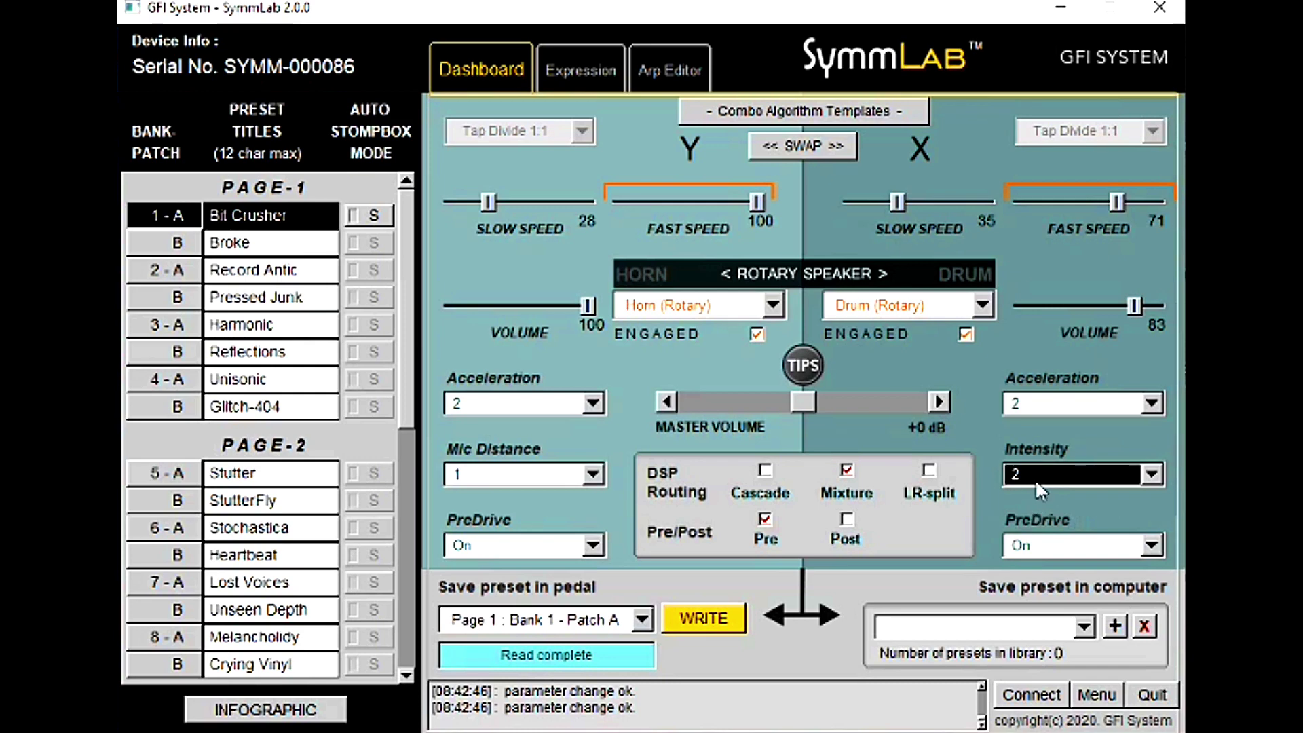
left_click(1033, 474)
left_click(1033, 495)
left_click(1044, 473)
left_click(1037, 434)
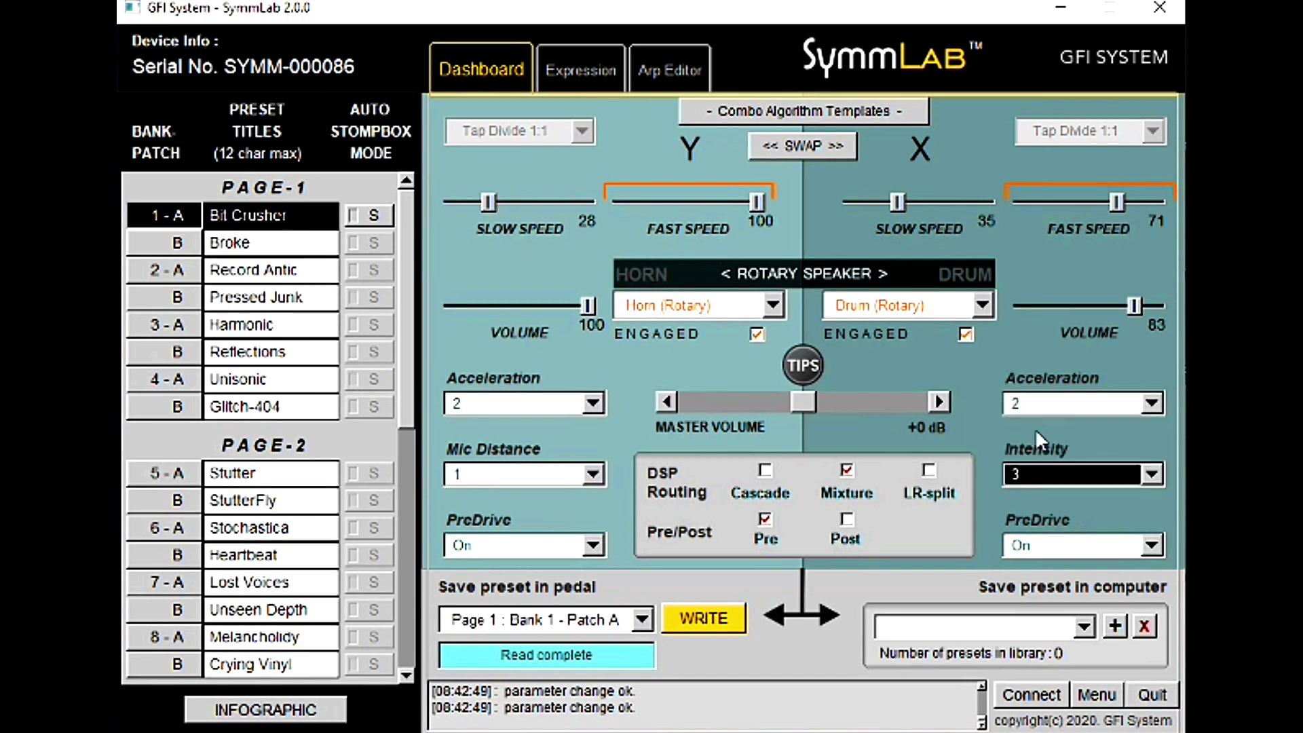
Reduce the drum's intensity to 1 and the horn's volume to 56.
key("Up")
key("Up")
left_click(524, 307)
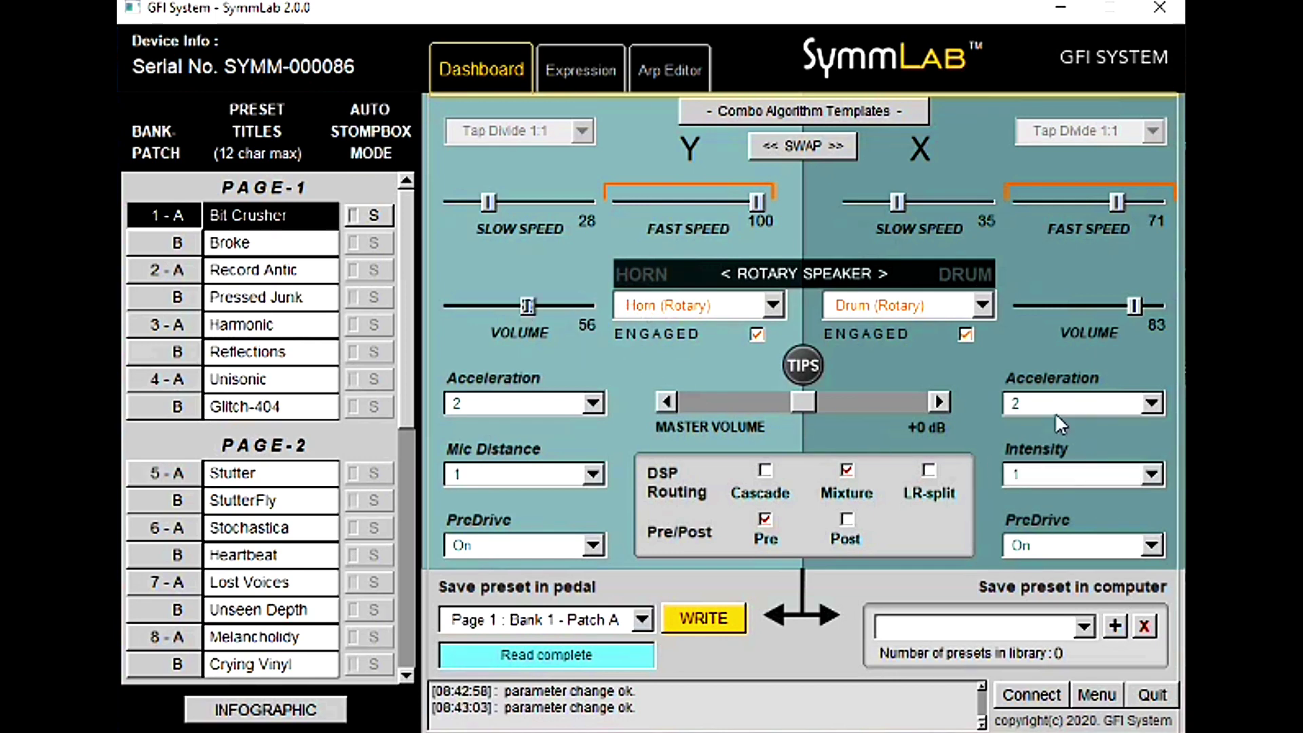
Set the drum's intensity to 3 and its acceleration to 3 (fastest).
left_click(1052, 474)
left_click(1036, 511)
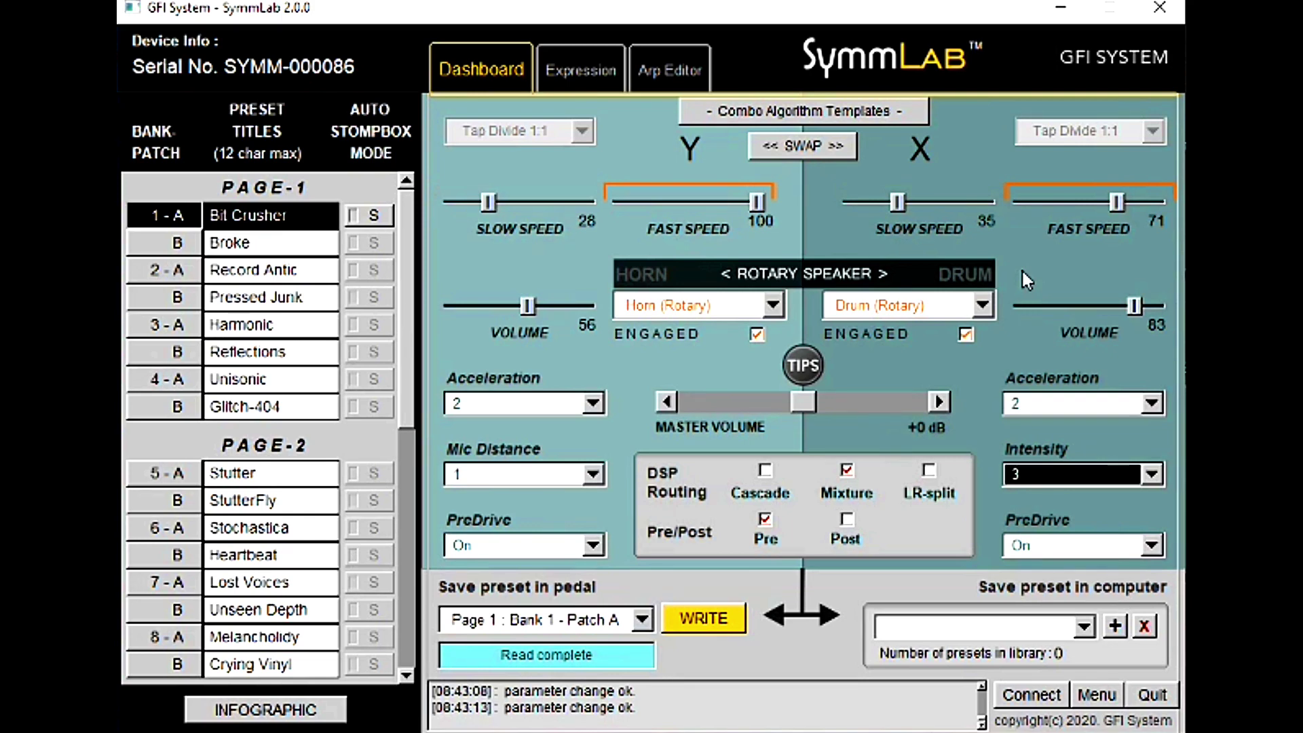
left_click(1052, 406)
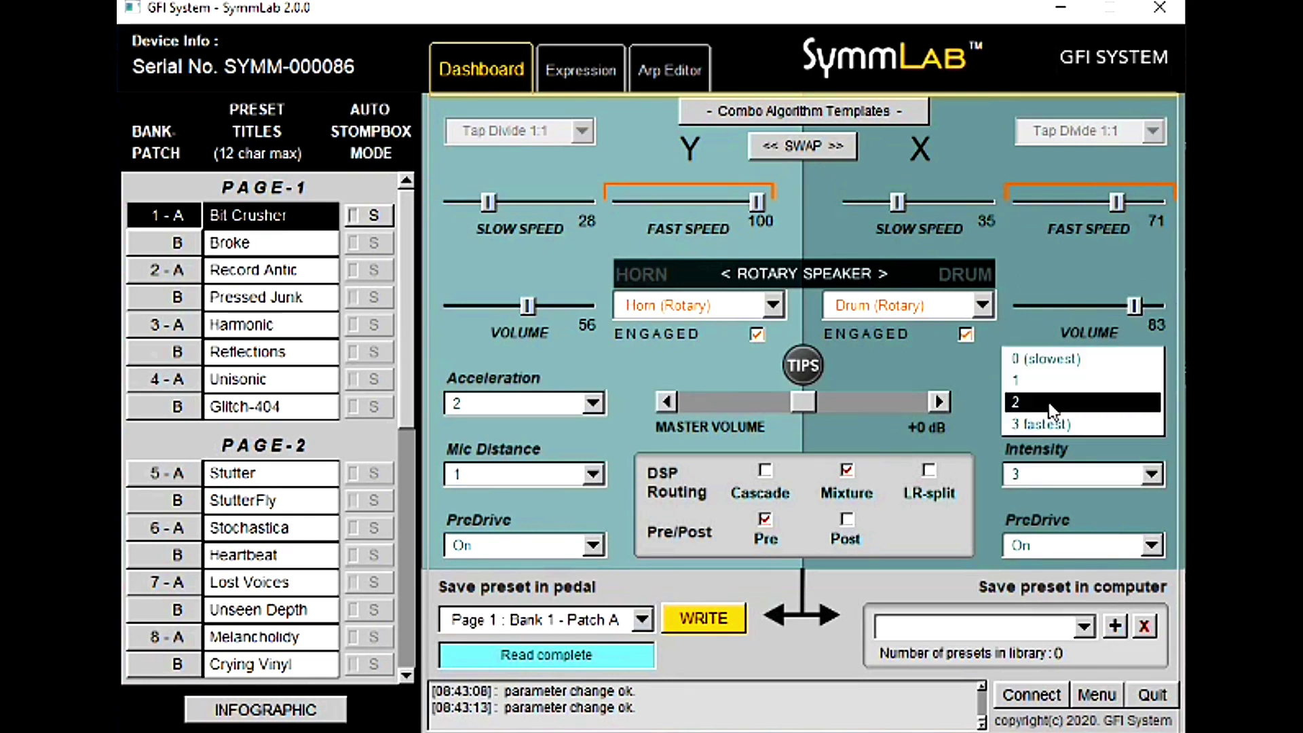
left_click(1045, 419)
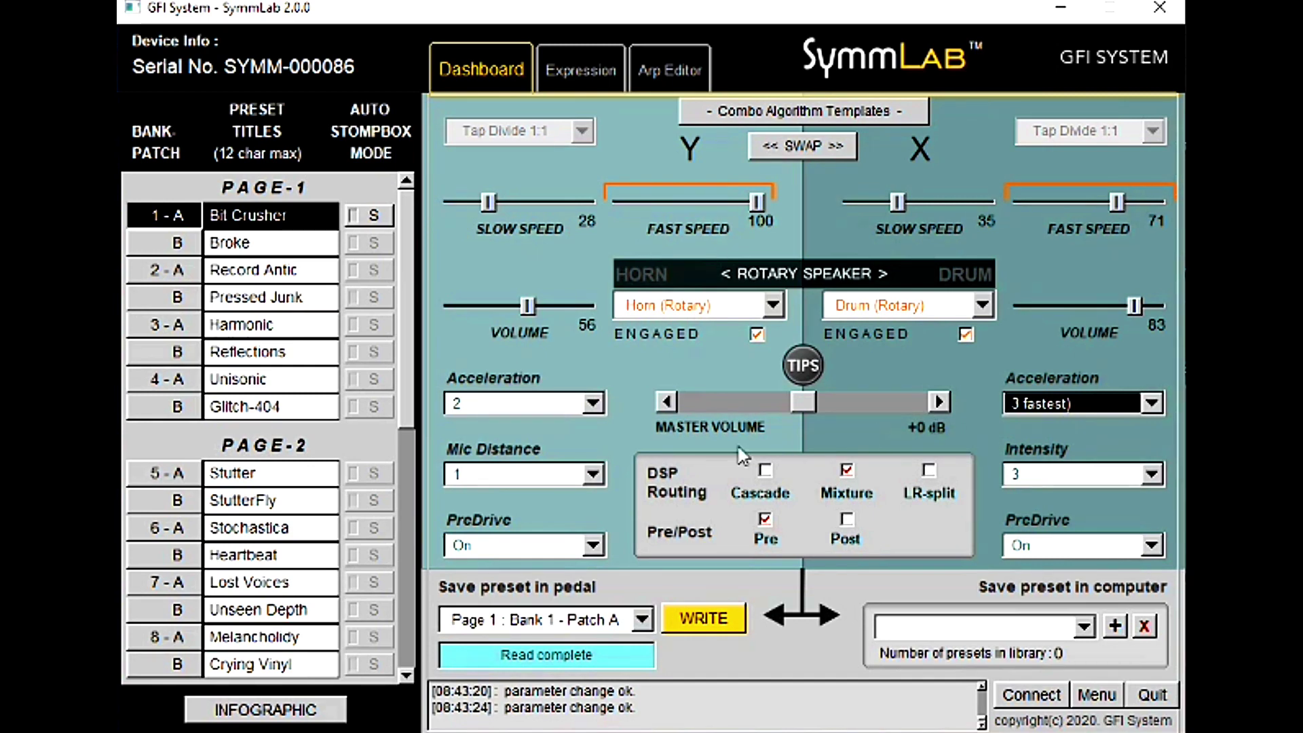
Raise the horn's volume to 100 and try its mic distance at 0 (closest) before setting it to 3 (farthest).
left_click(571, 311)
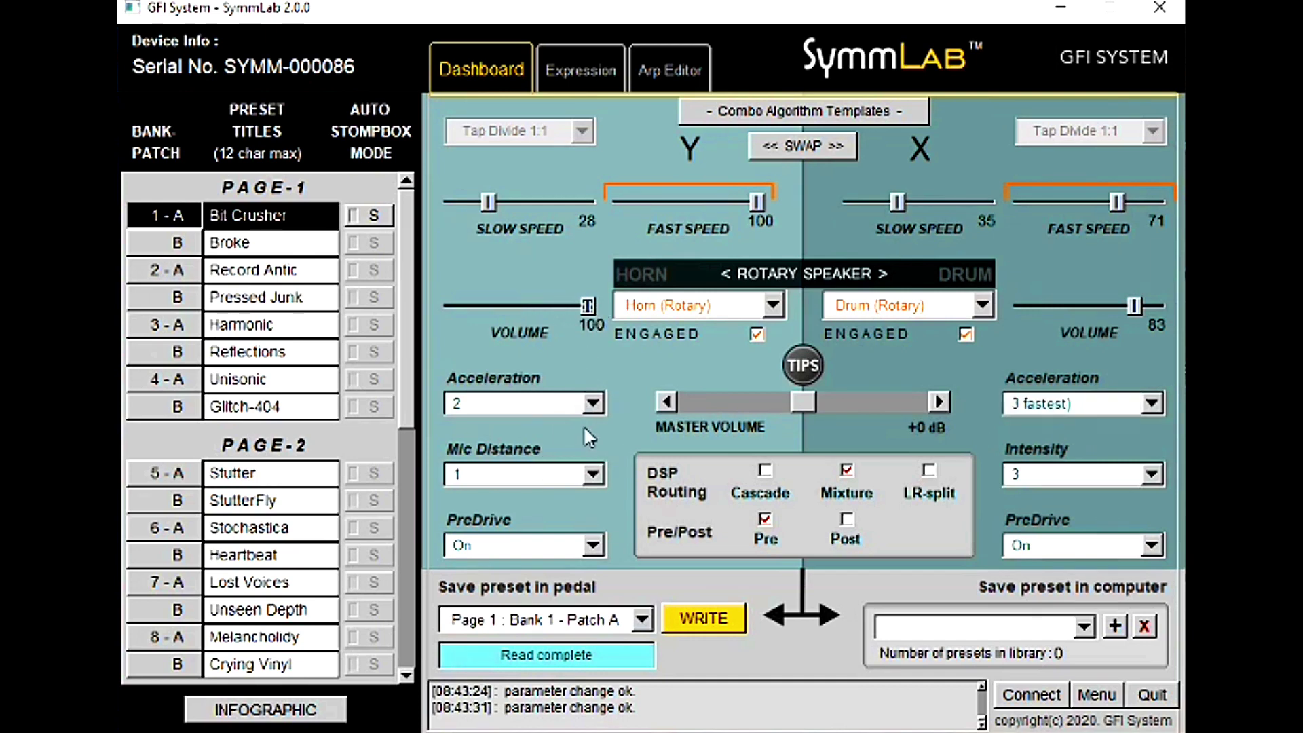
left_click(570, 470)
left_click(568, 451)
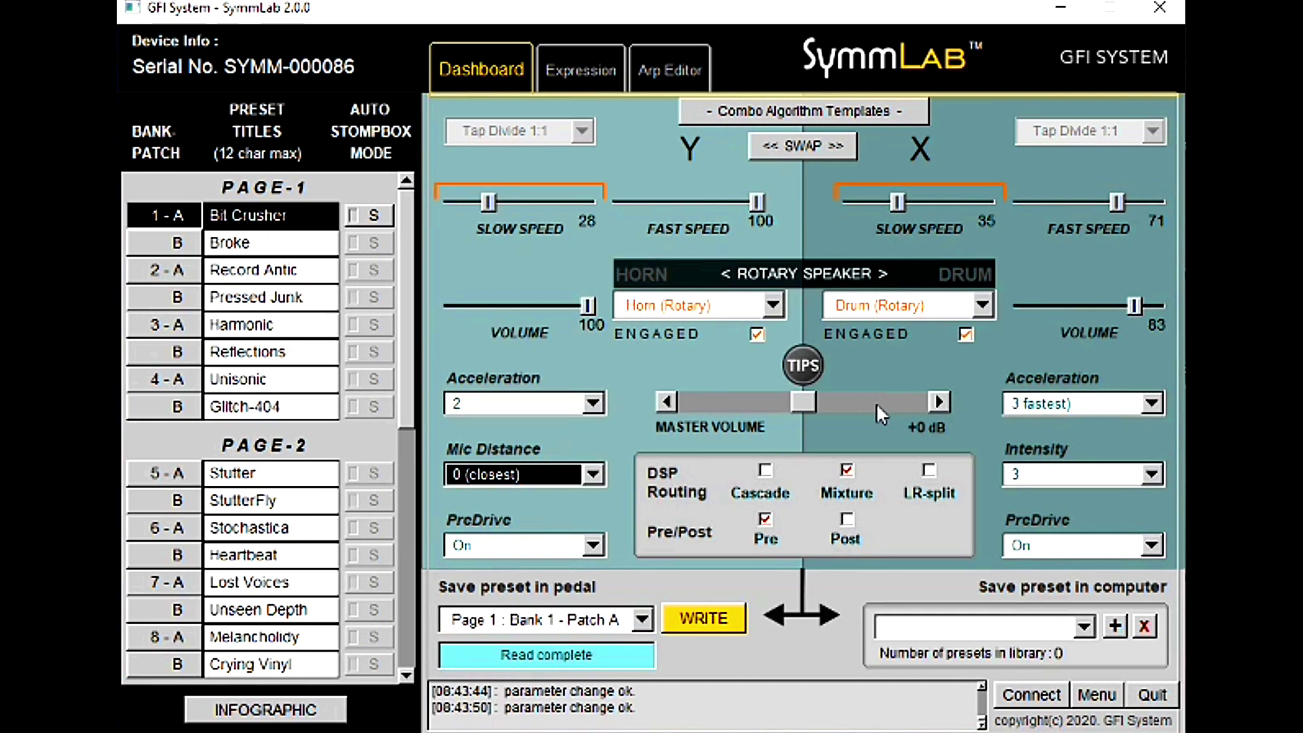
left_click(593, 477)
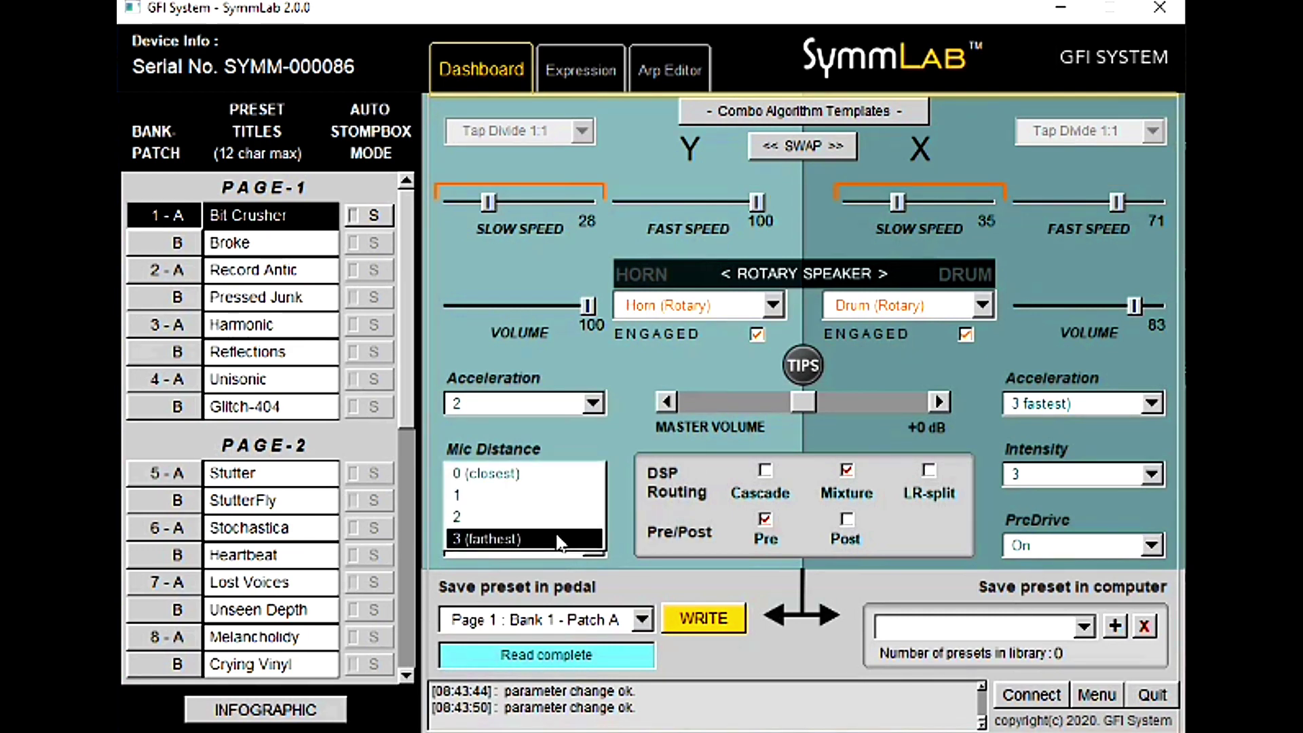
left_click(558, 540)
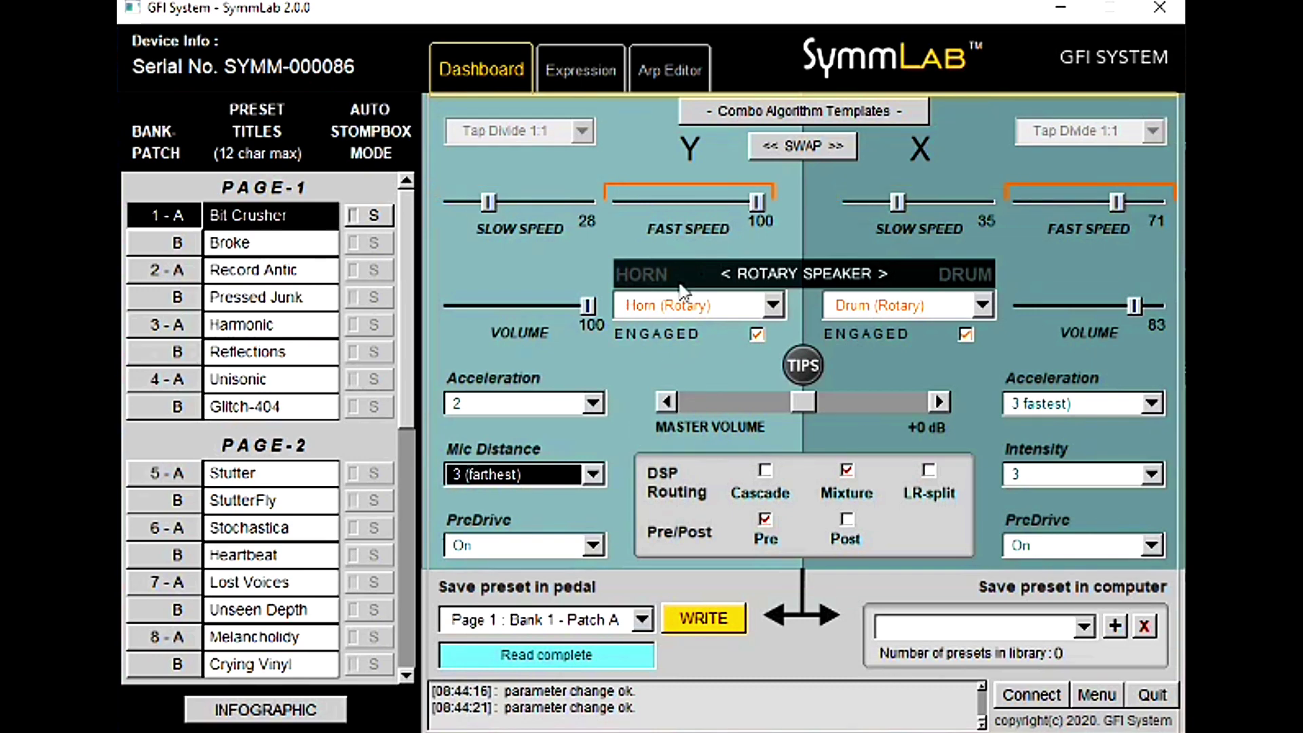
Set the drum's fast speed to 83 and its slow speed to 16.
left_click(1121, 198)
left_click_drag(1127, 201, 1138, 202)
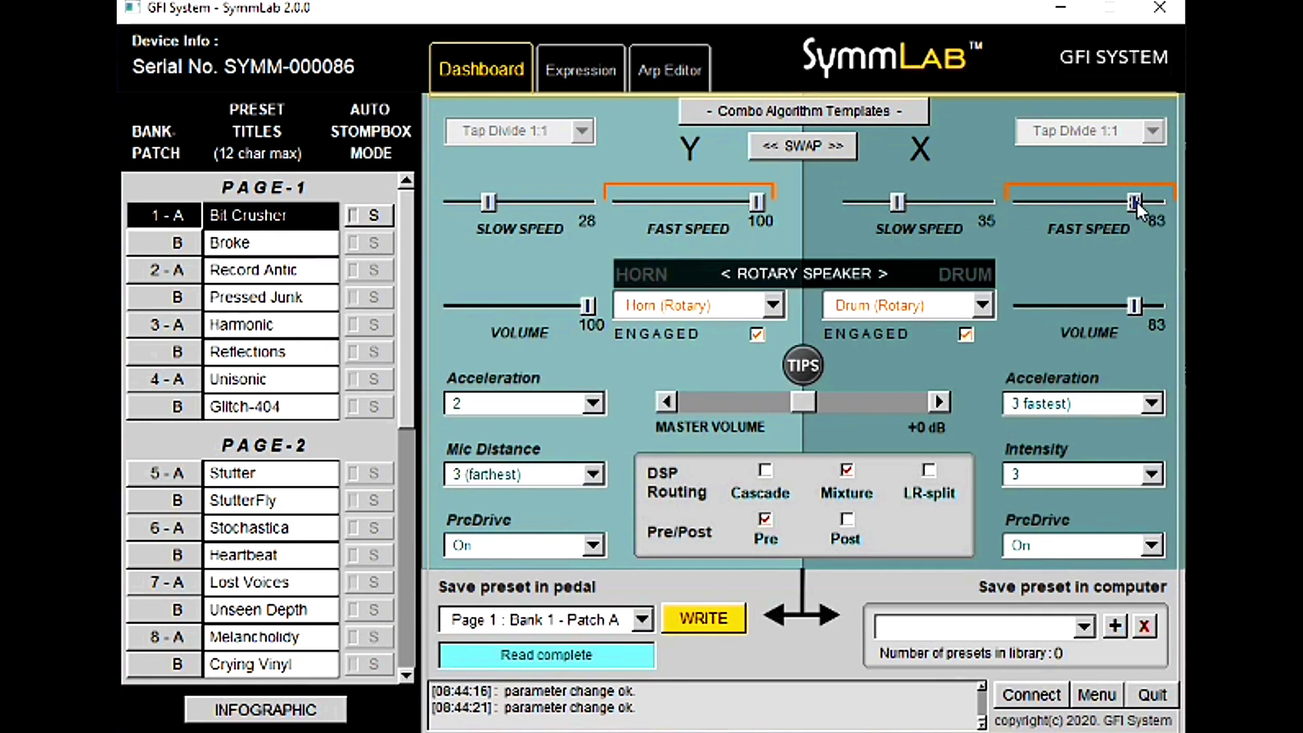
left_click_drag(901, 205, 874, 205)
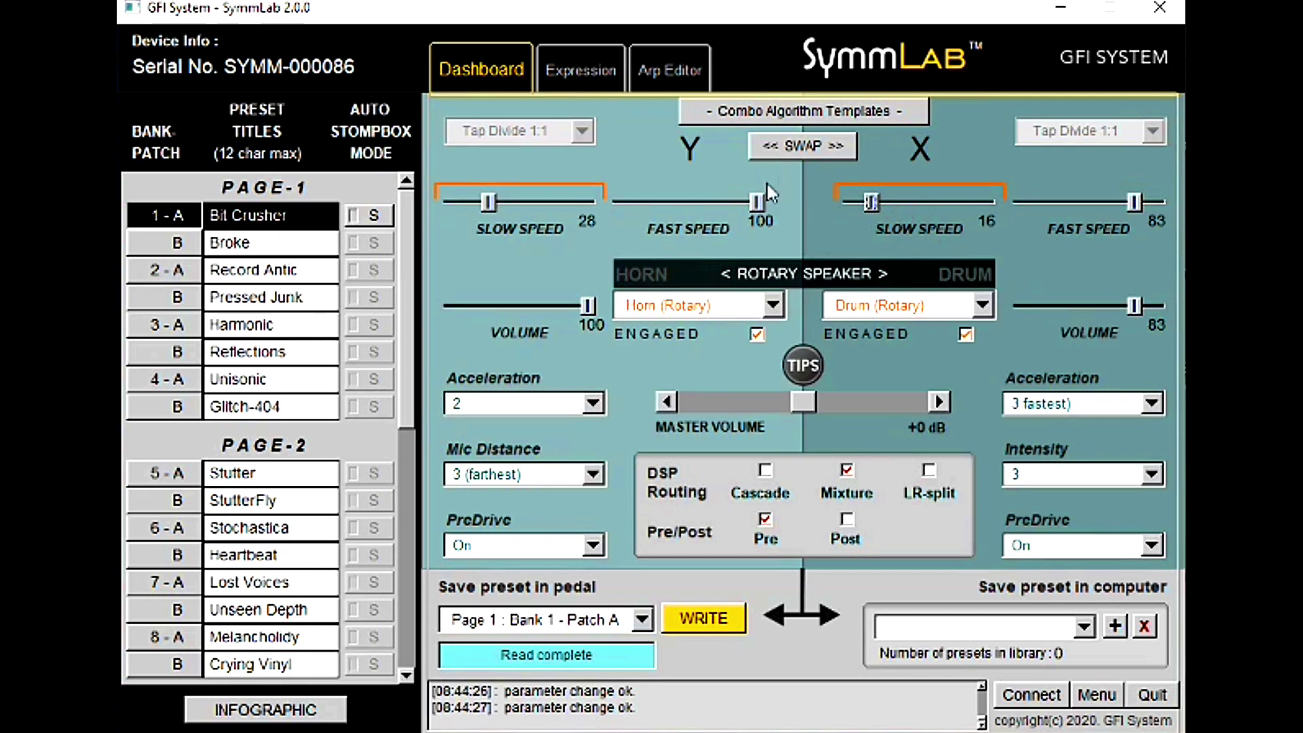
Set the horn's slow speed to 52.
left_click(688, 229)
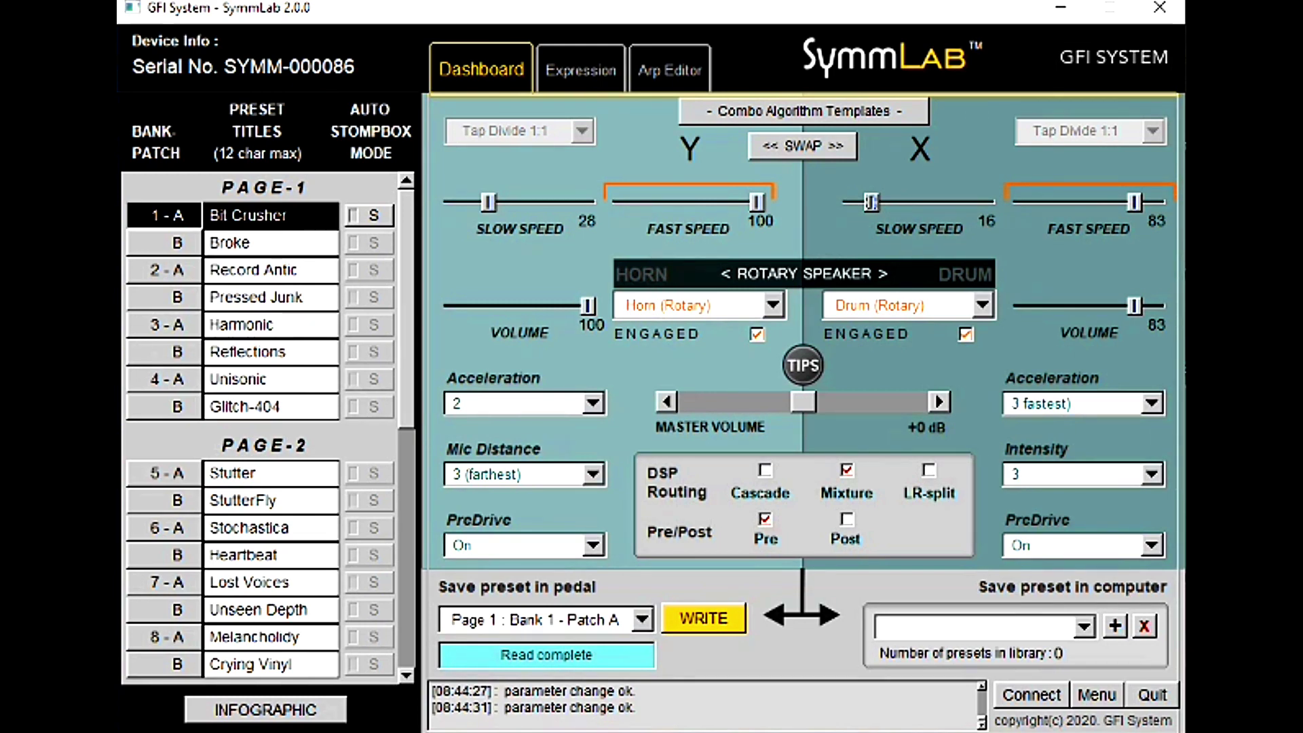
left_click(529, 196)
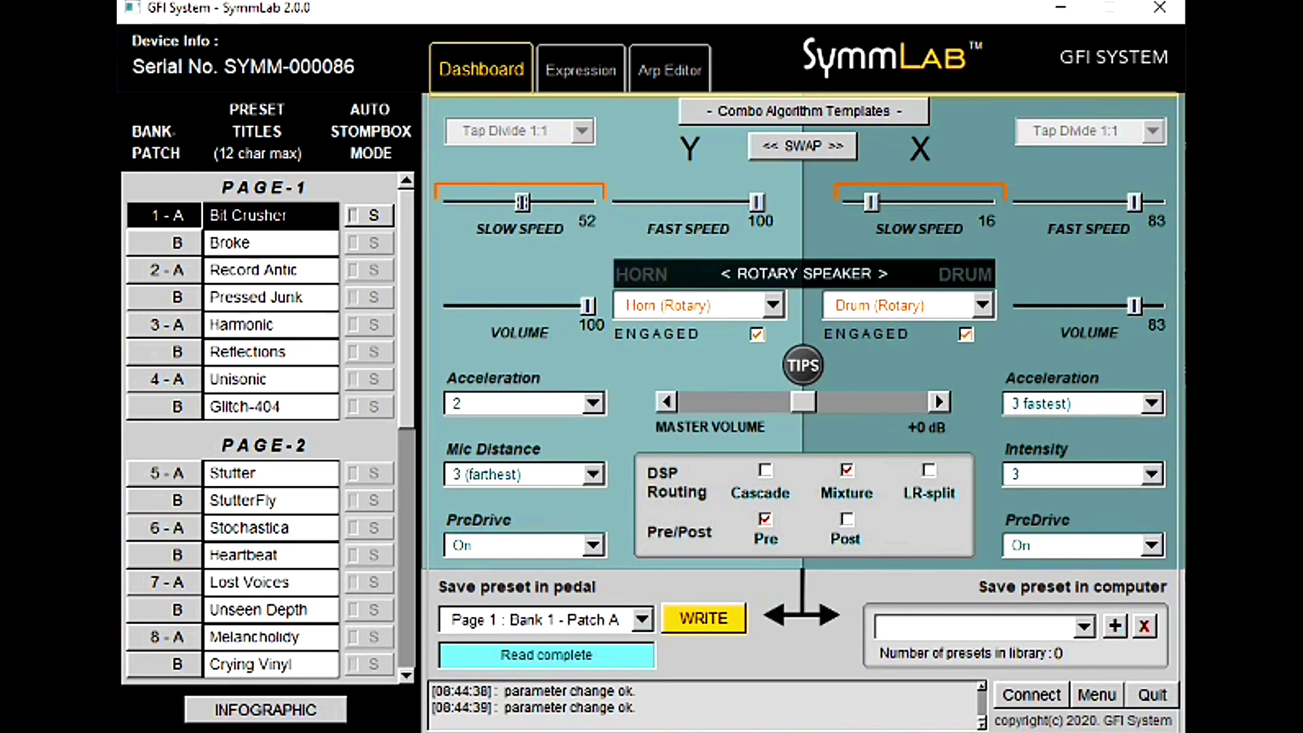
Switch the rotors to fast speed and lower both the horn's and drum's acceleration to 1, then to 0 (slowest).
left_click(757, 201)
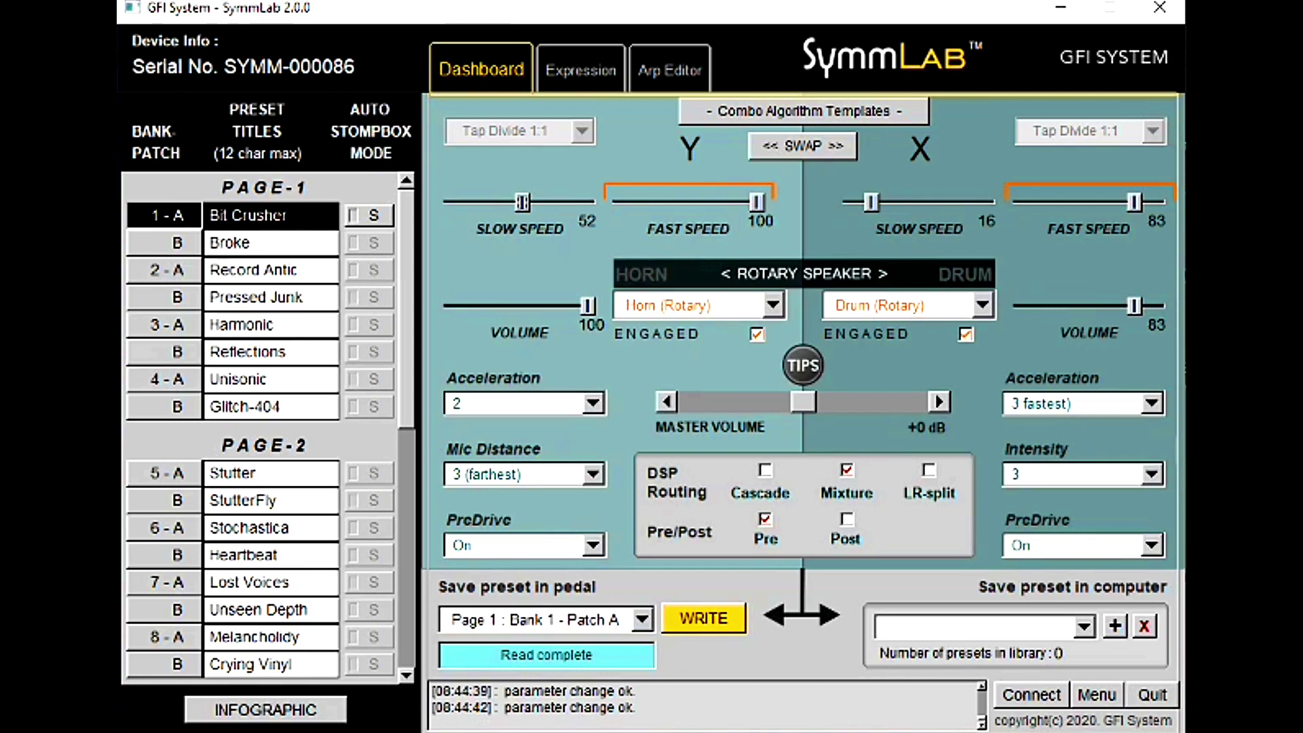
left_click(1094, 395)
left_click(1045, 400)
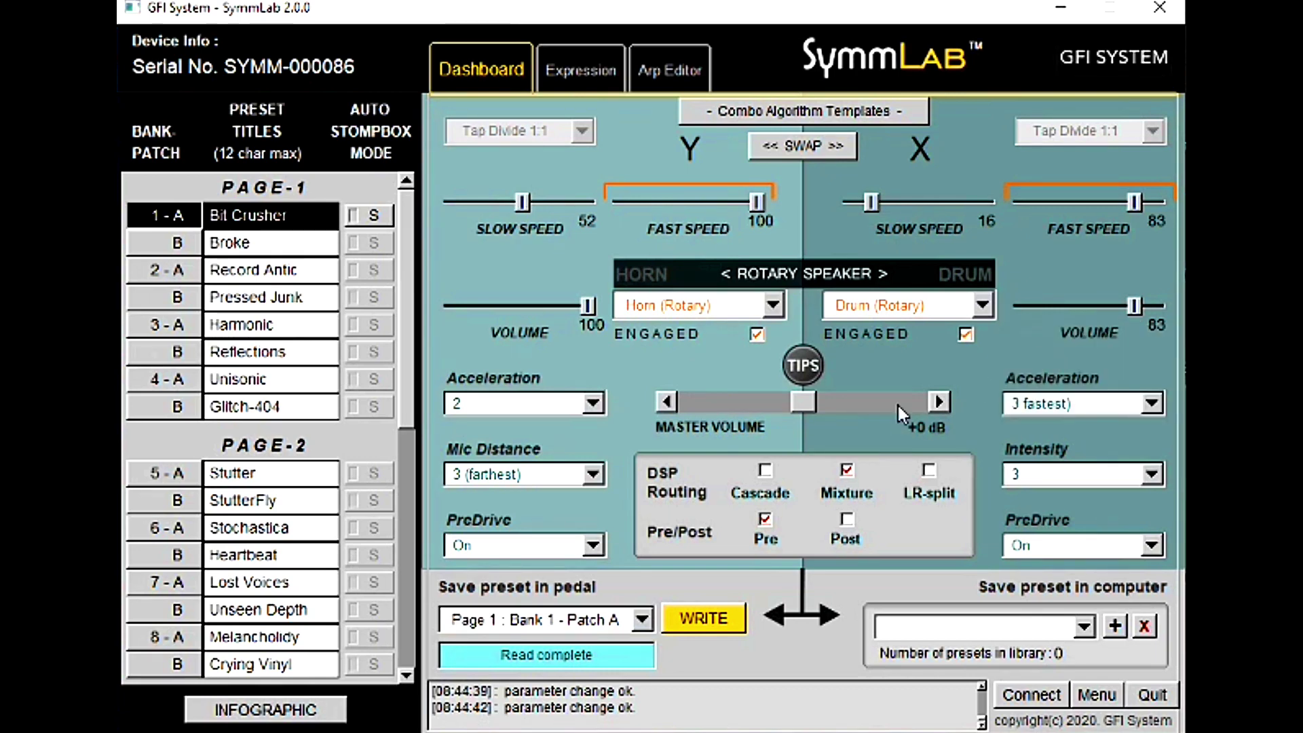
left_click(528, 406)
left_click(516, 378)
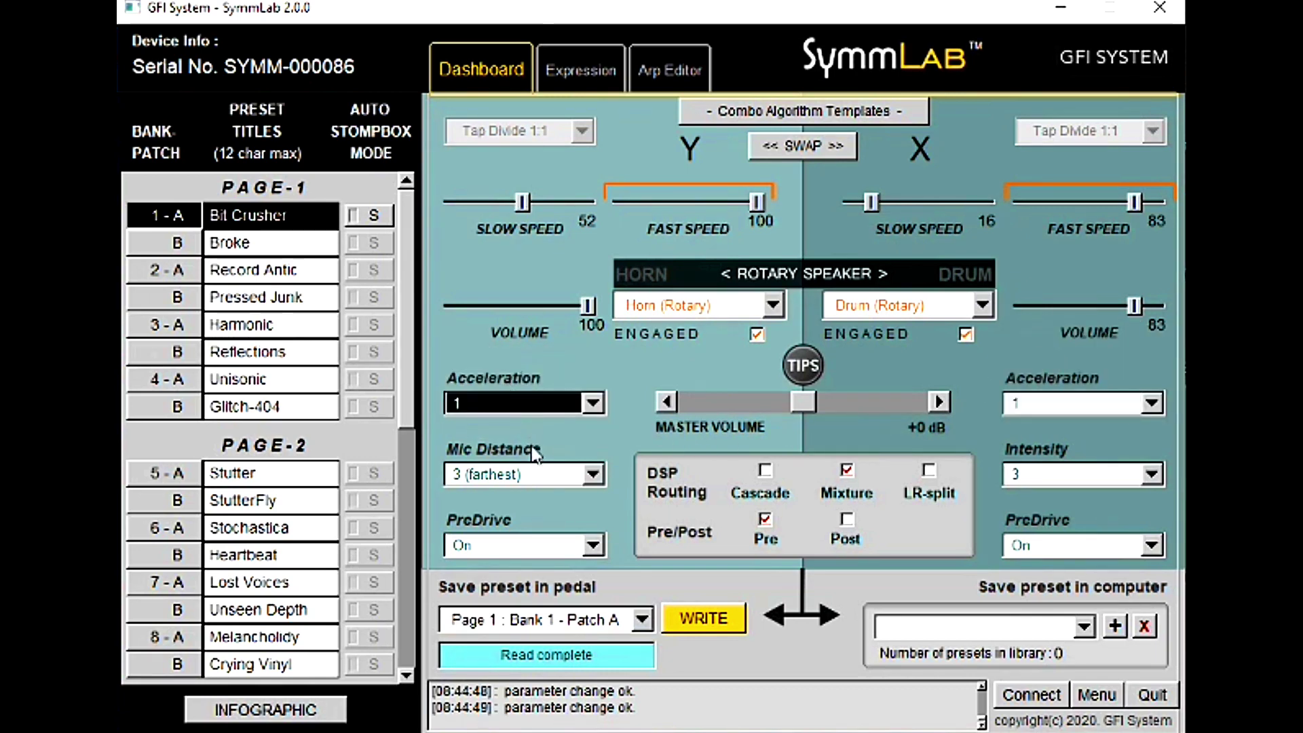
left_click(526, 411)
left_click(489, 378)
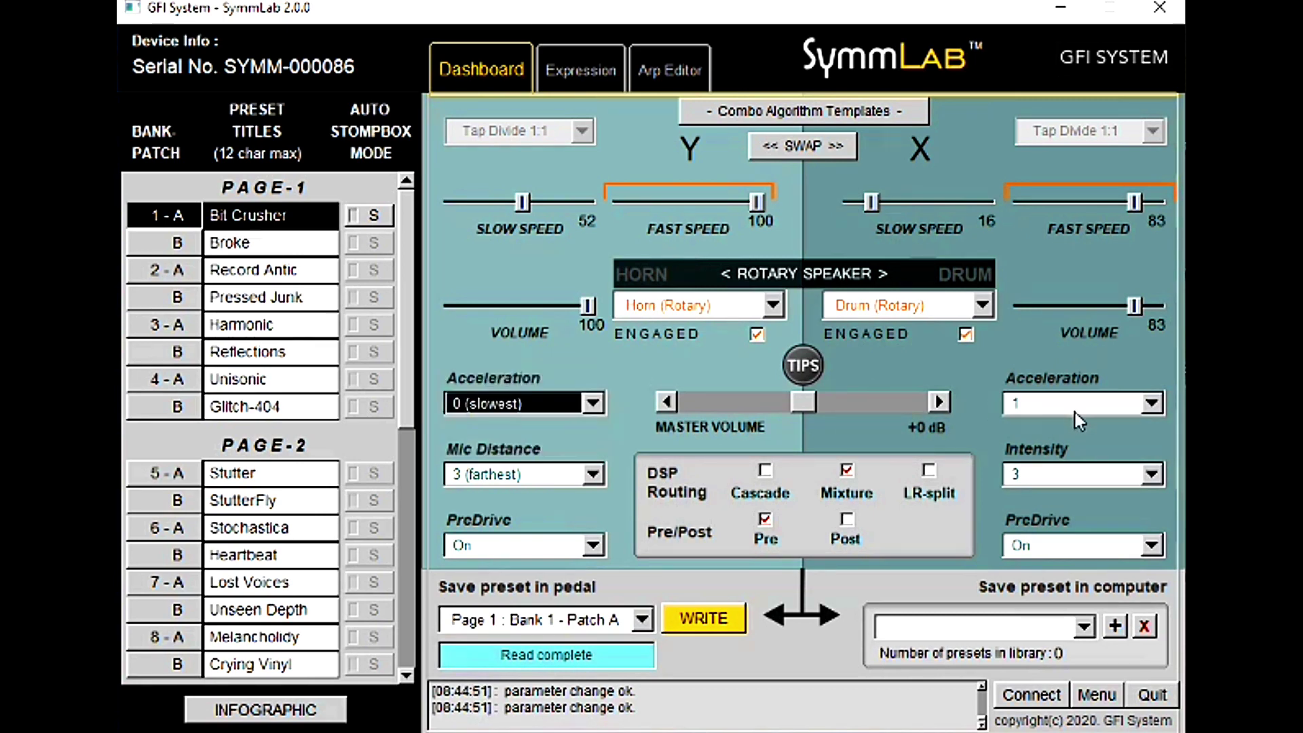
left_click(1075, 408)
left_click(1045, 378)
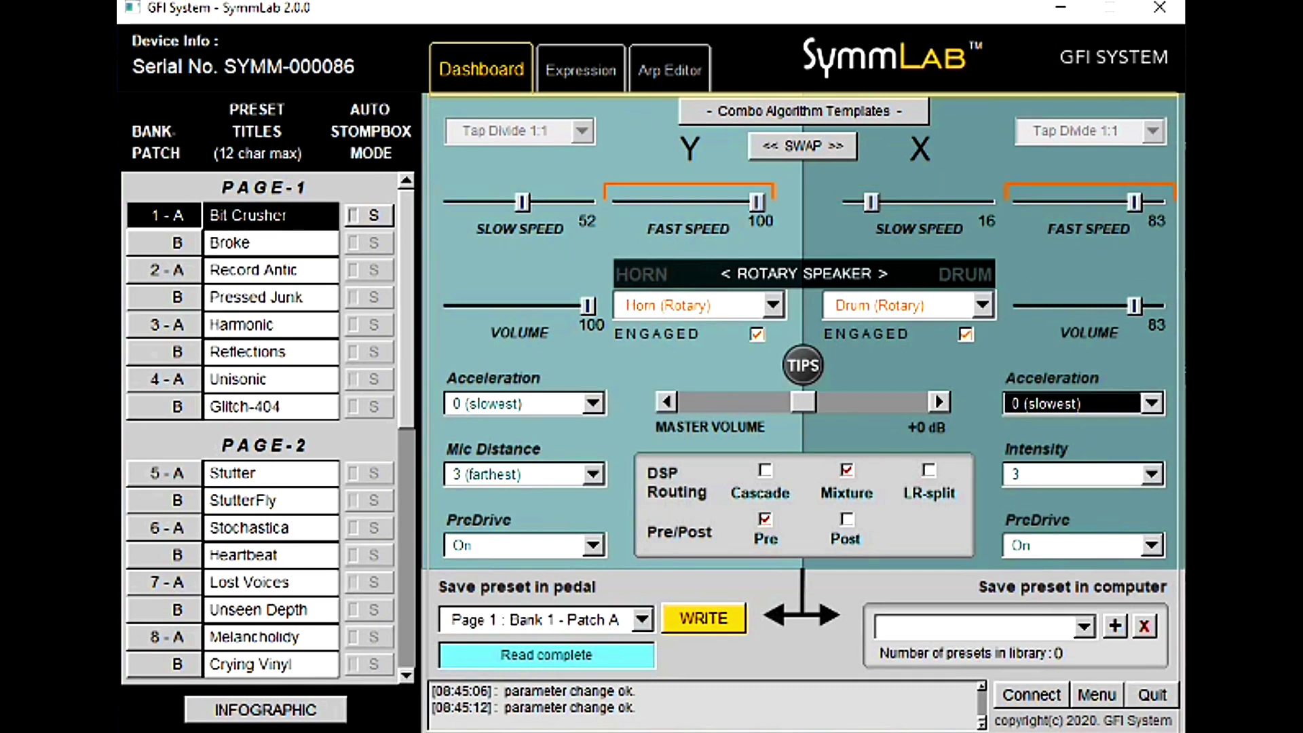
Set the drum's fast speed to 61 and its slow speed to 6.
left_click_drag(1133, 205, 1099, 202)
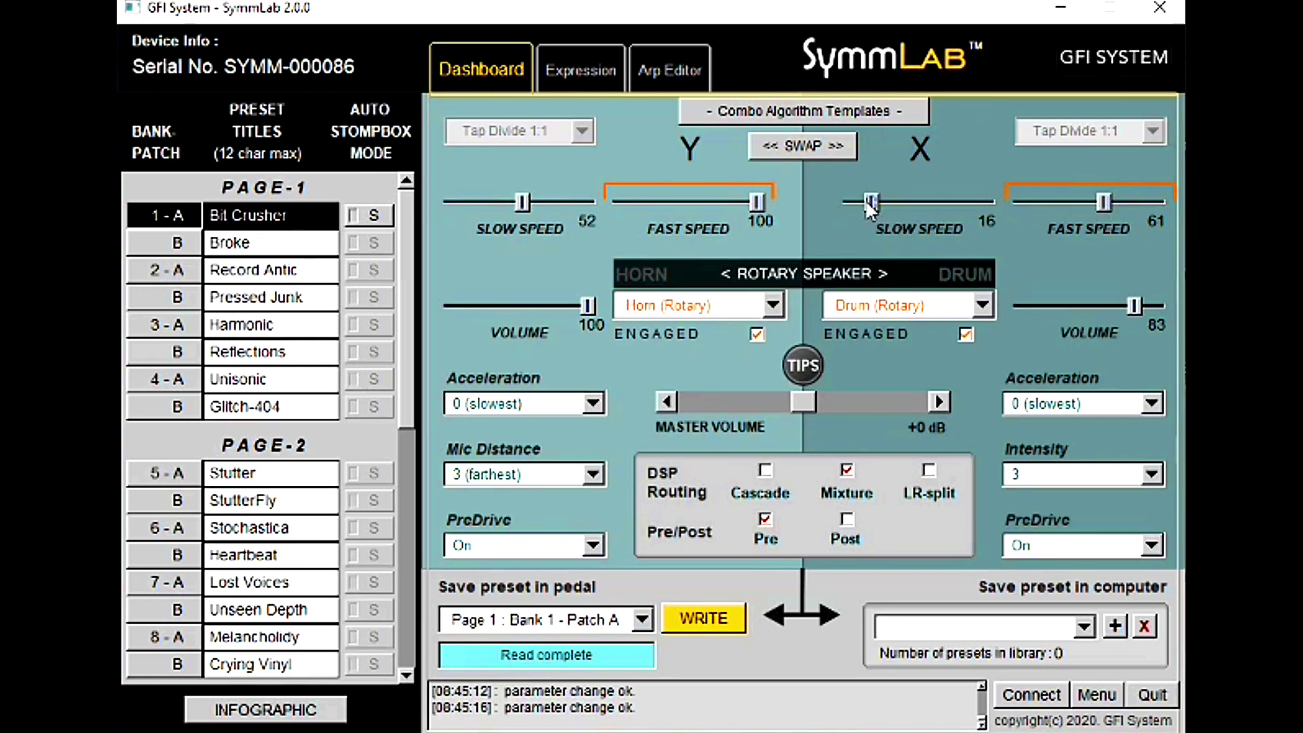
left_click_drag(871, 202, 853, 202)
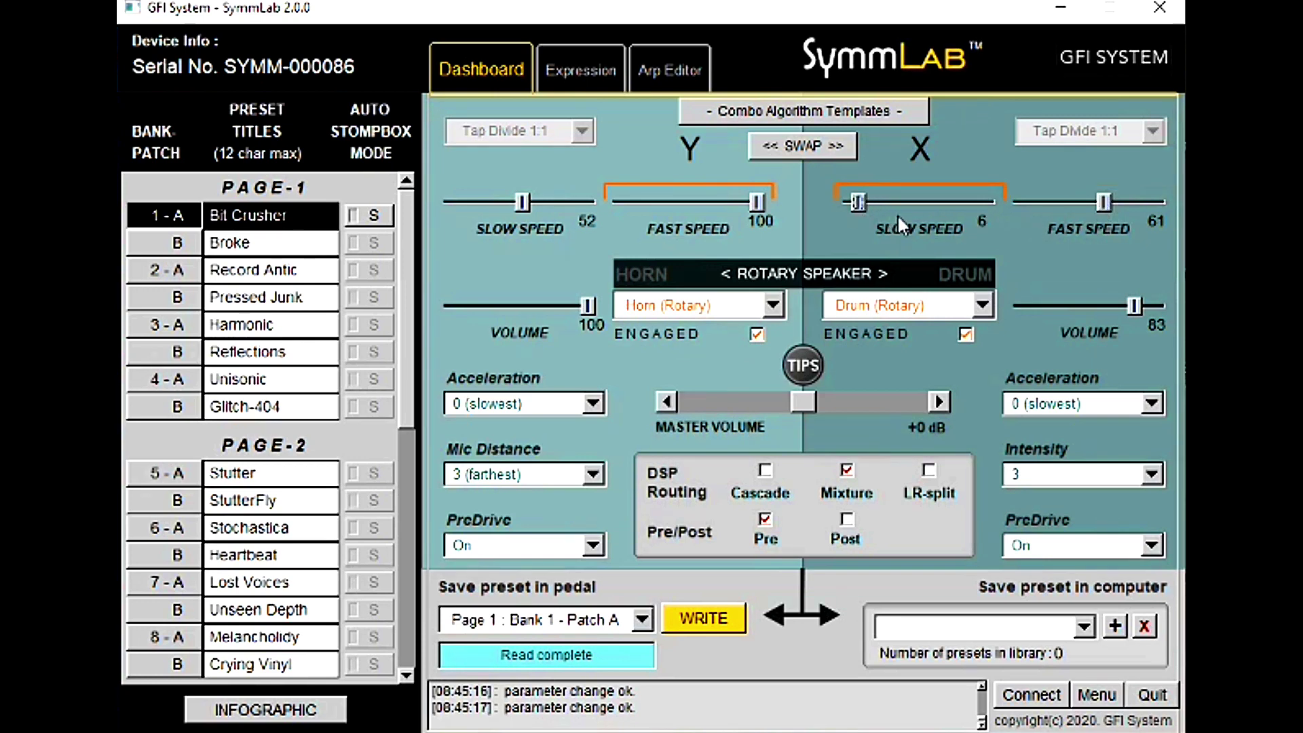
left_click(1105, 197)
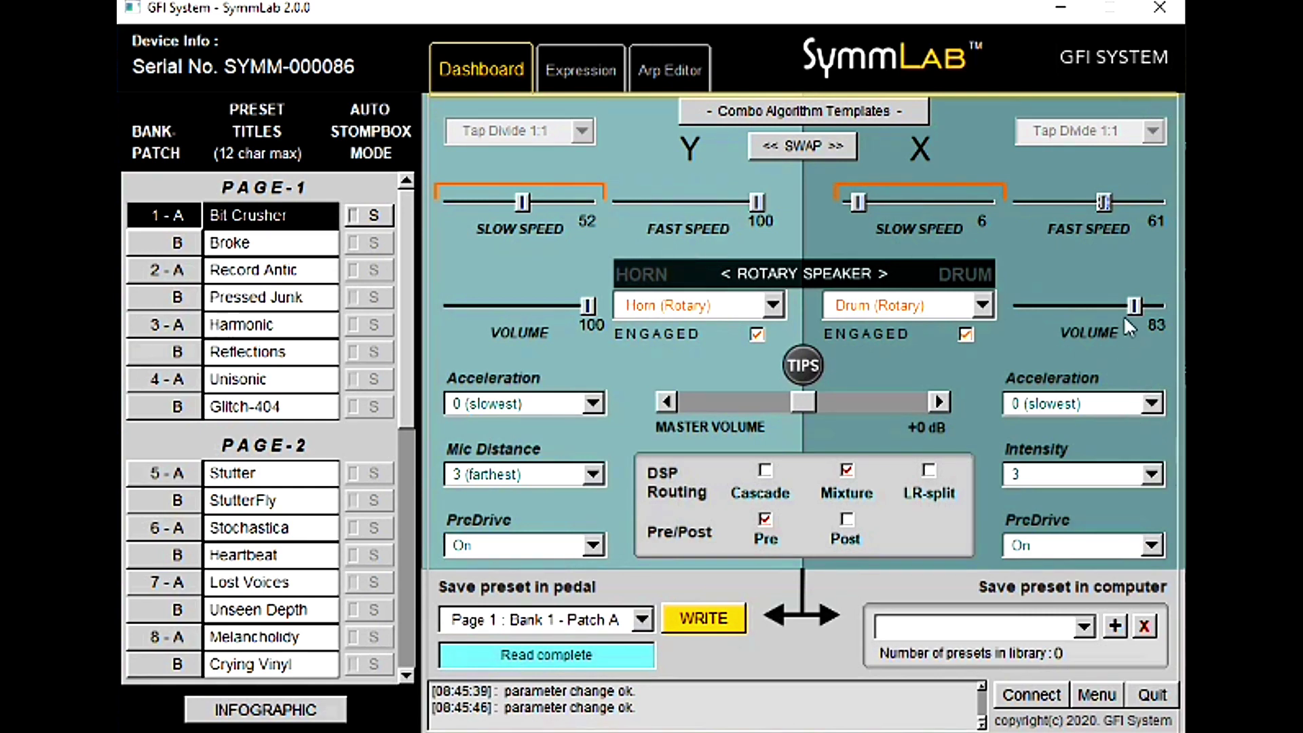
Raise the drum's volume to 100 and set the horn's slow speed to 60.
left_click_drag(1134, 307, 1170, 299)
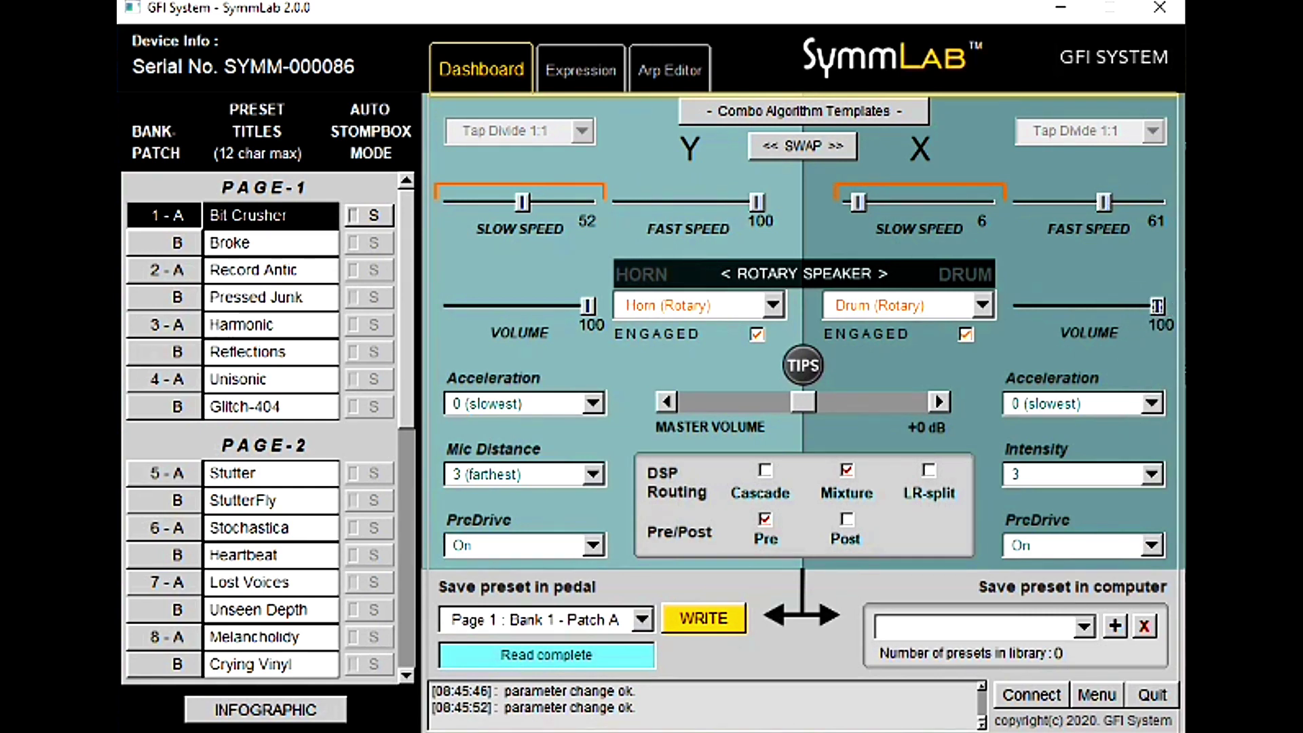
left_click(757, 201)
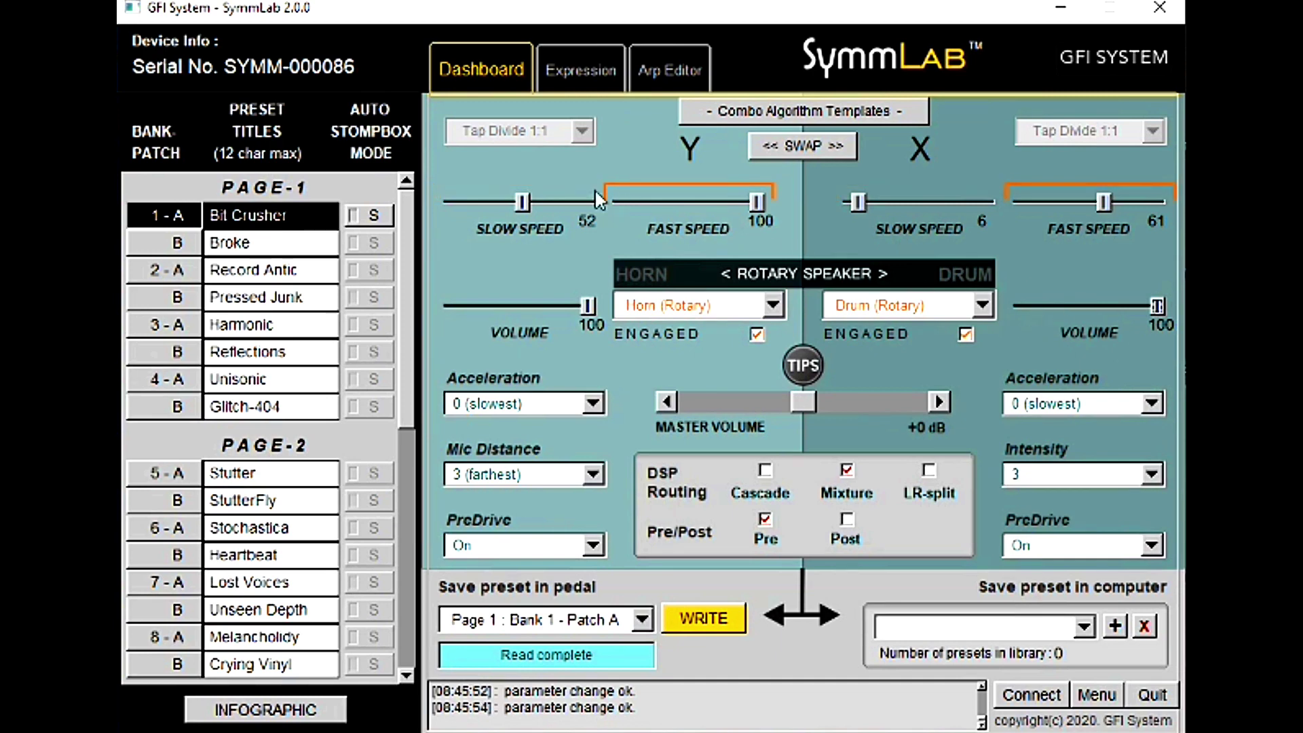
left_click(538, 201)
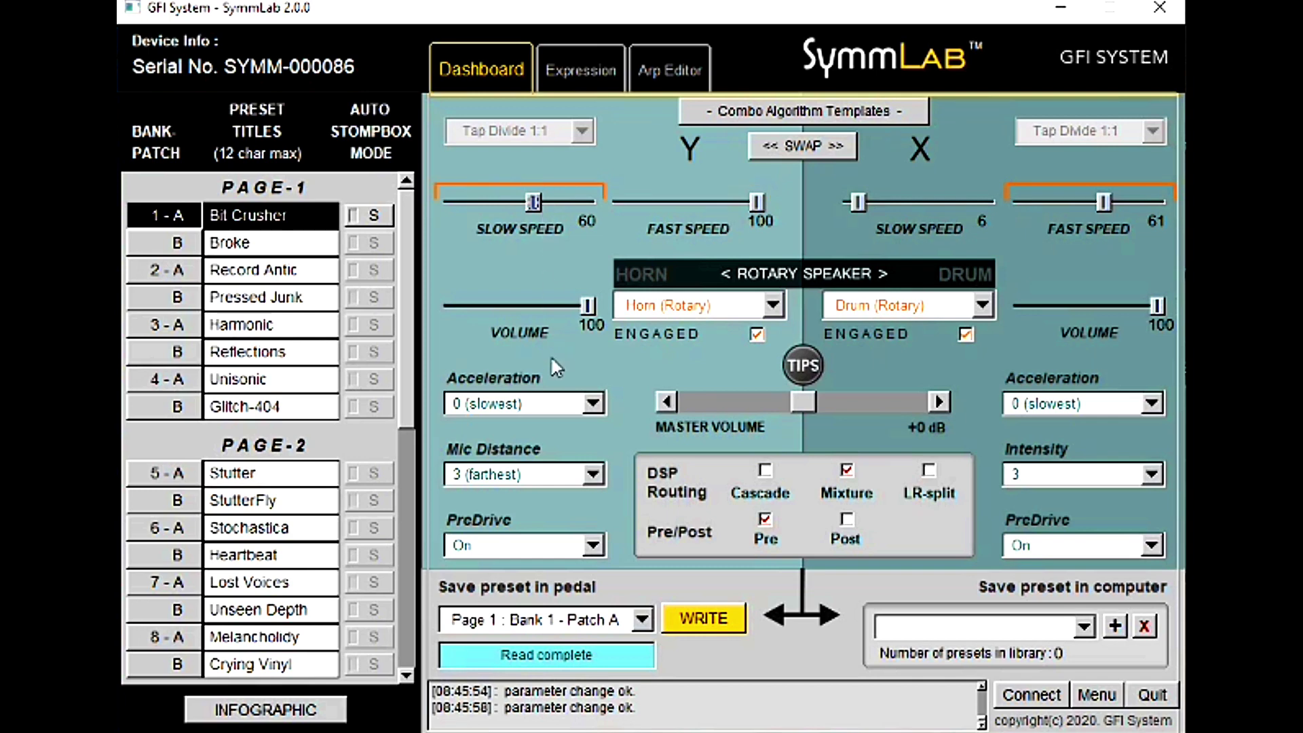
Set the horn's acceleration to 2 and the drum's acceleration to 1.
left_click(553, 403)
left_click(519, 445)
left_click(1062, 403)
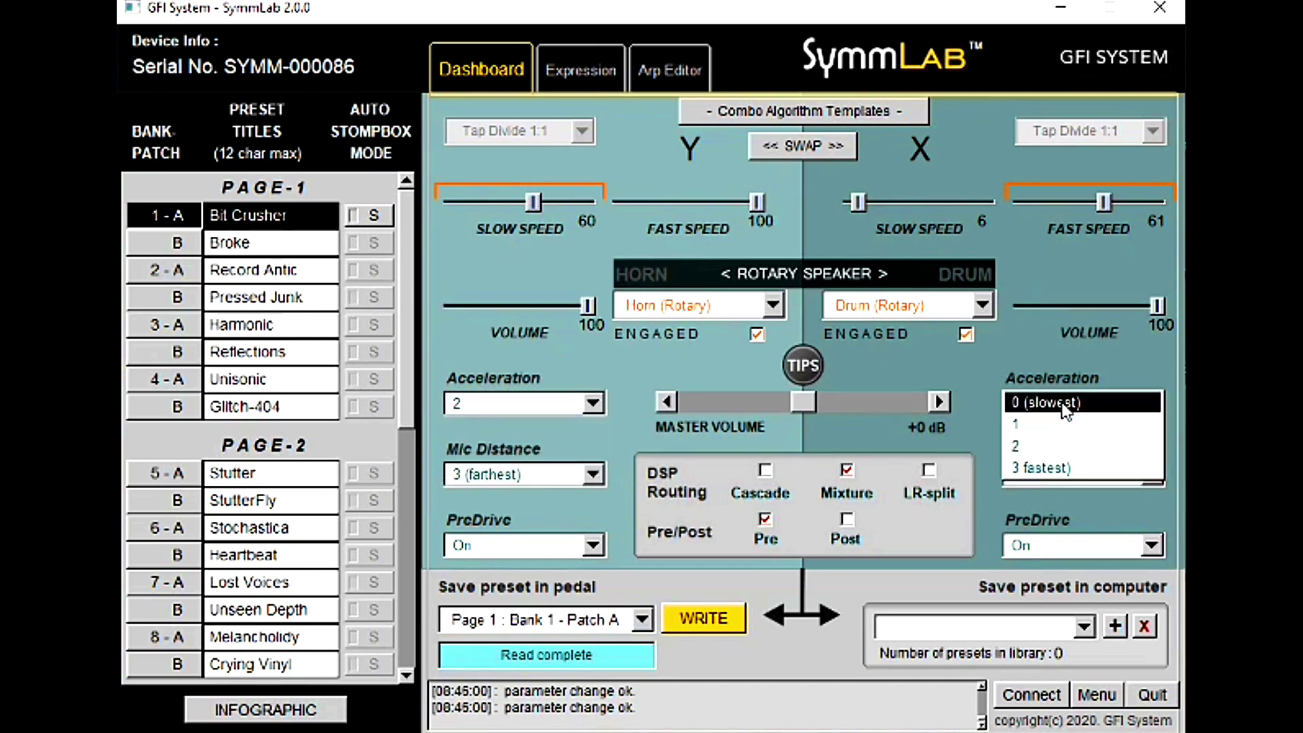
left_click(1049, 424)
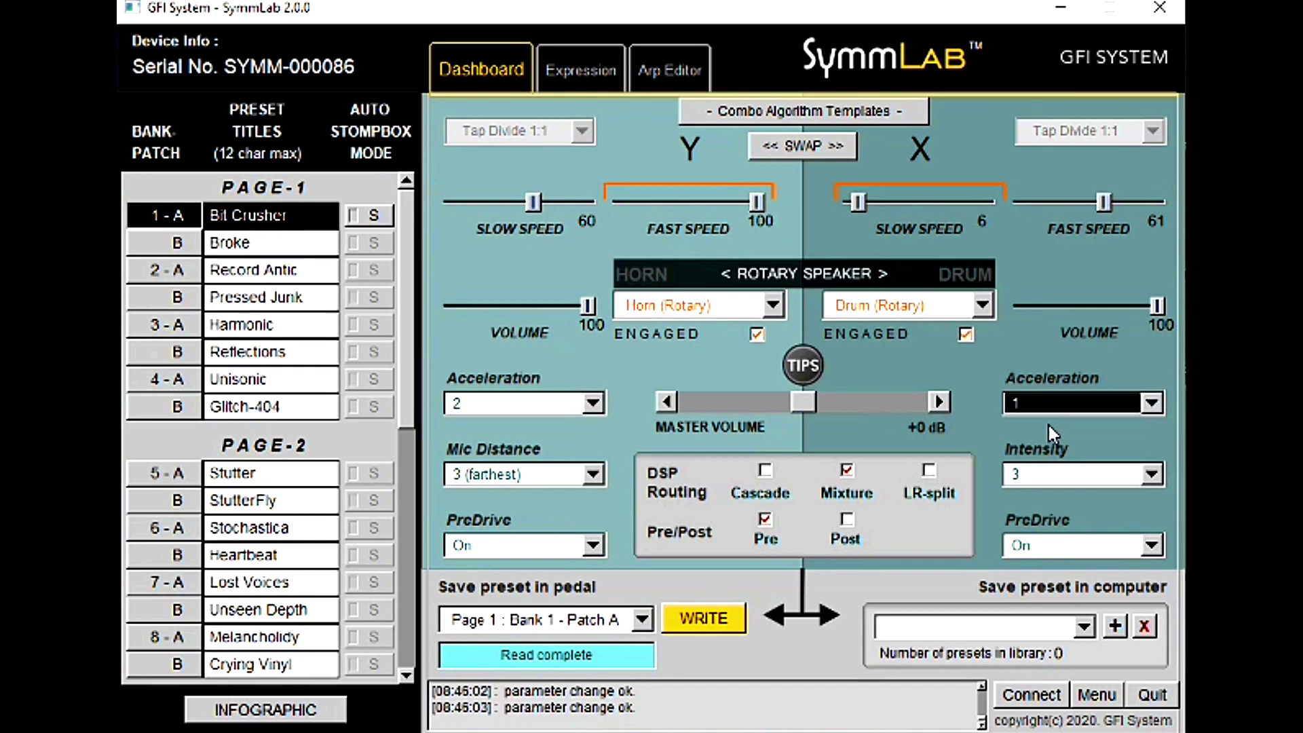
Set the drum's fast speed to 75 and alternate the rotors between slow and fast speed.
left_click(1102, 200)
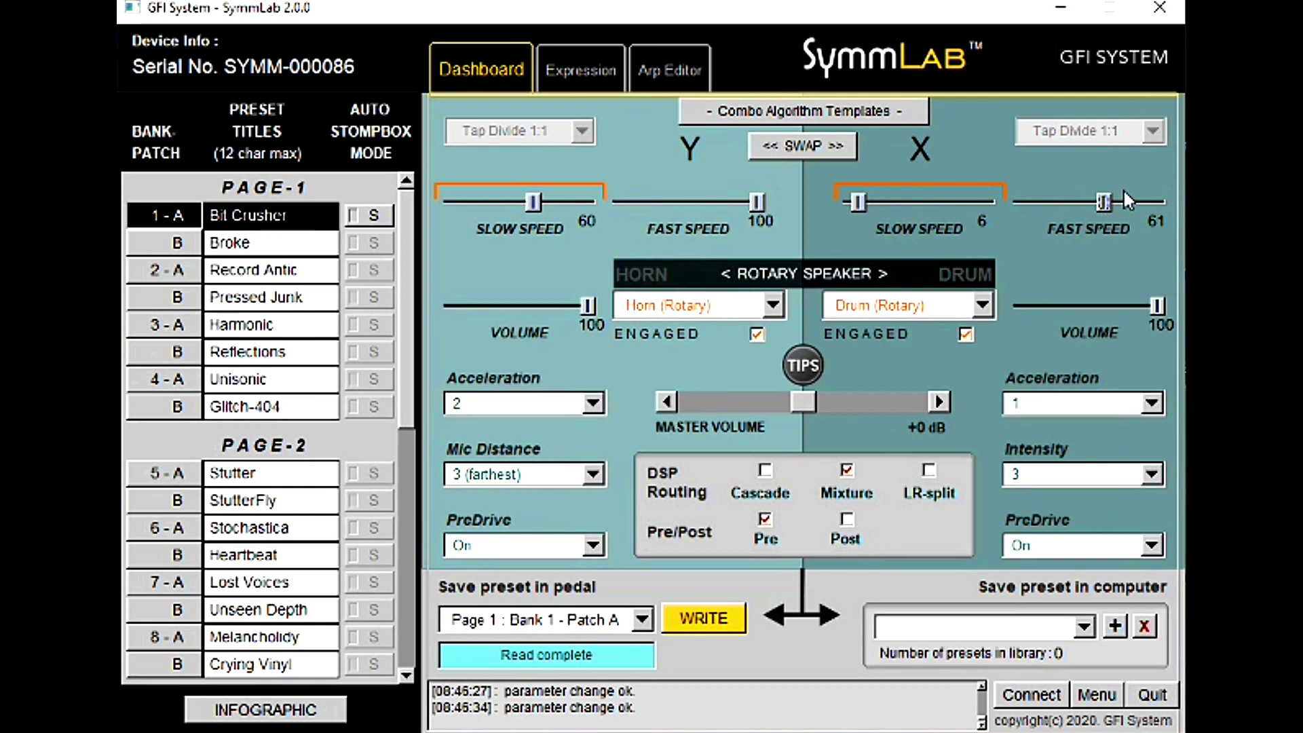
left_click(1124, 193)
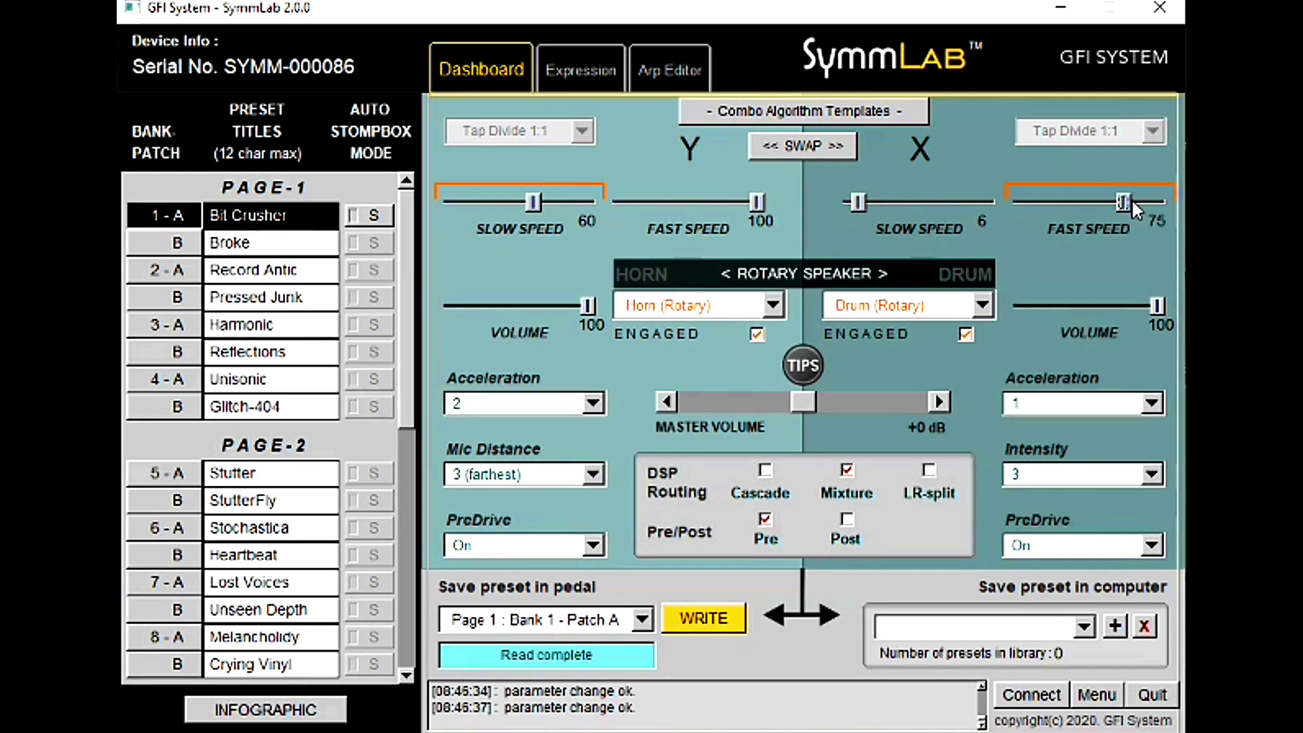
left_click(753, 203)
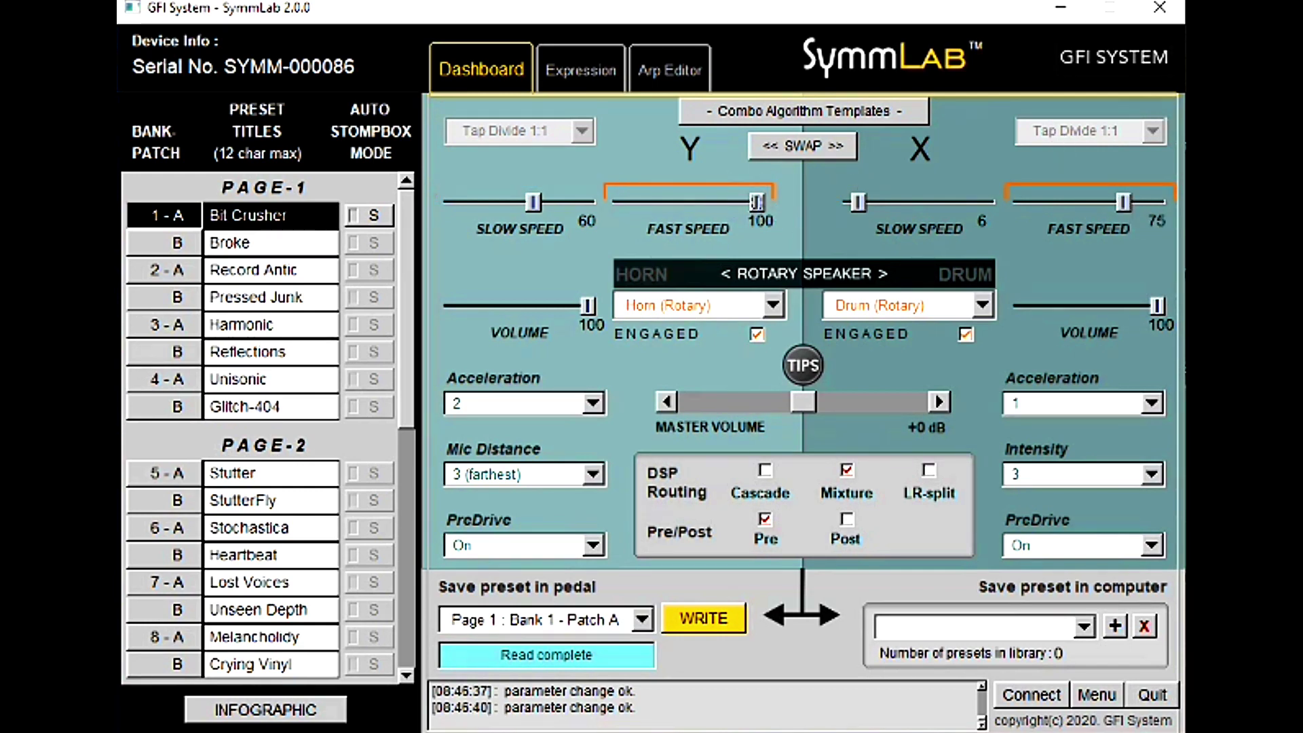
left_click(534, 201)
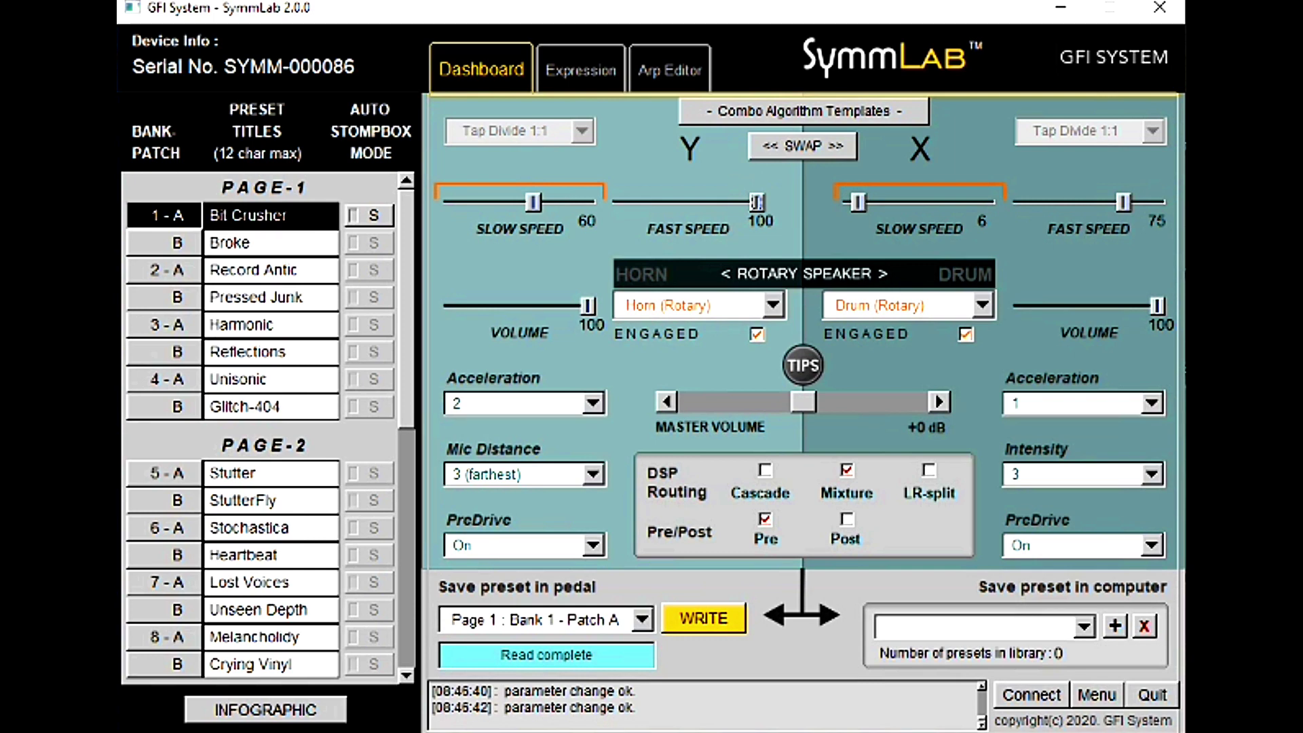
left_click(757, 201)
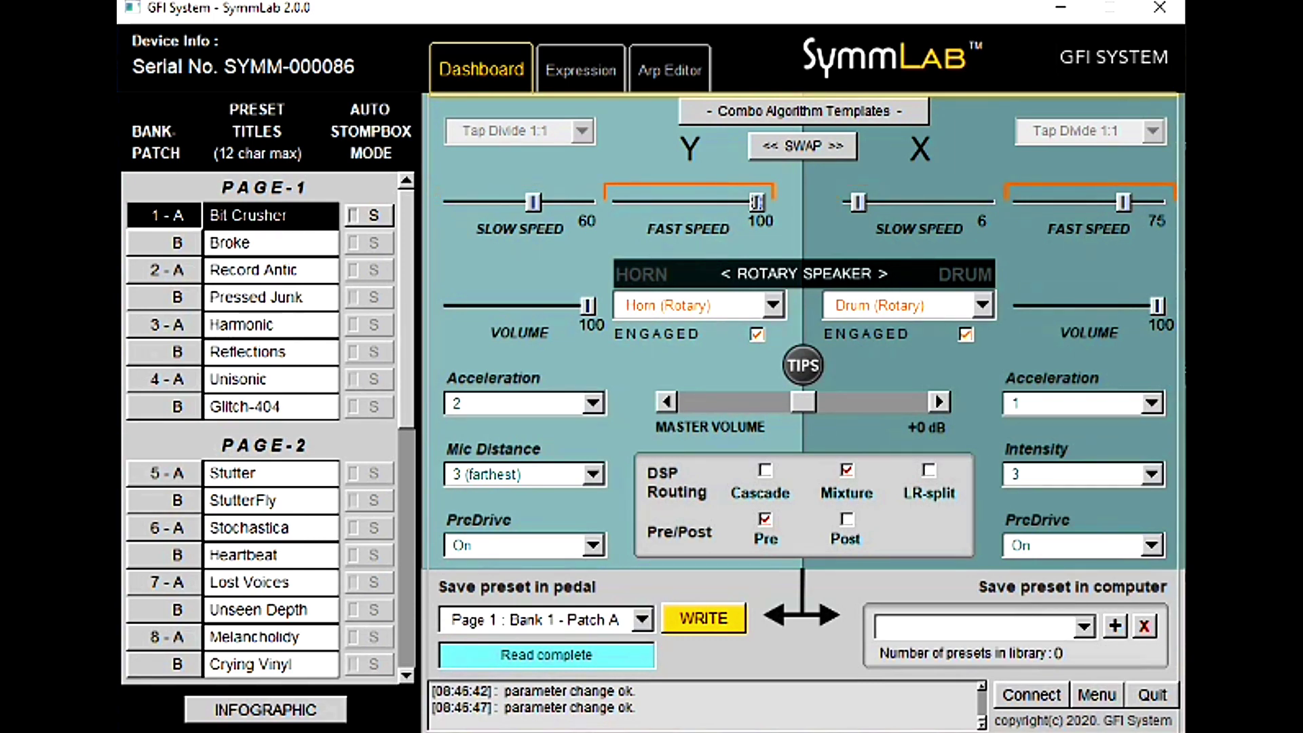
Raise the drum's slow speed to 34 and then to 40.
left_click(904, 202)
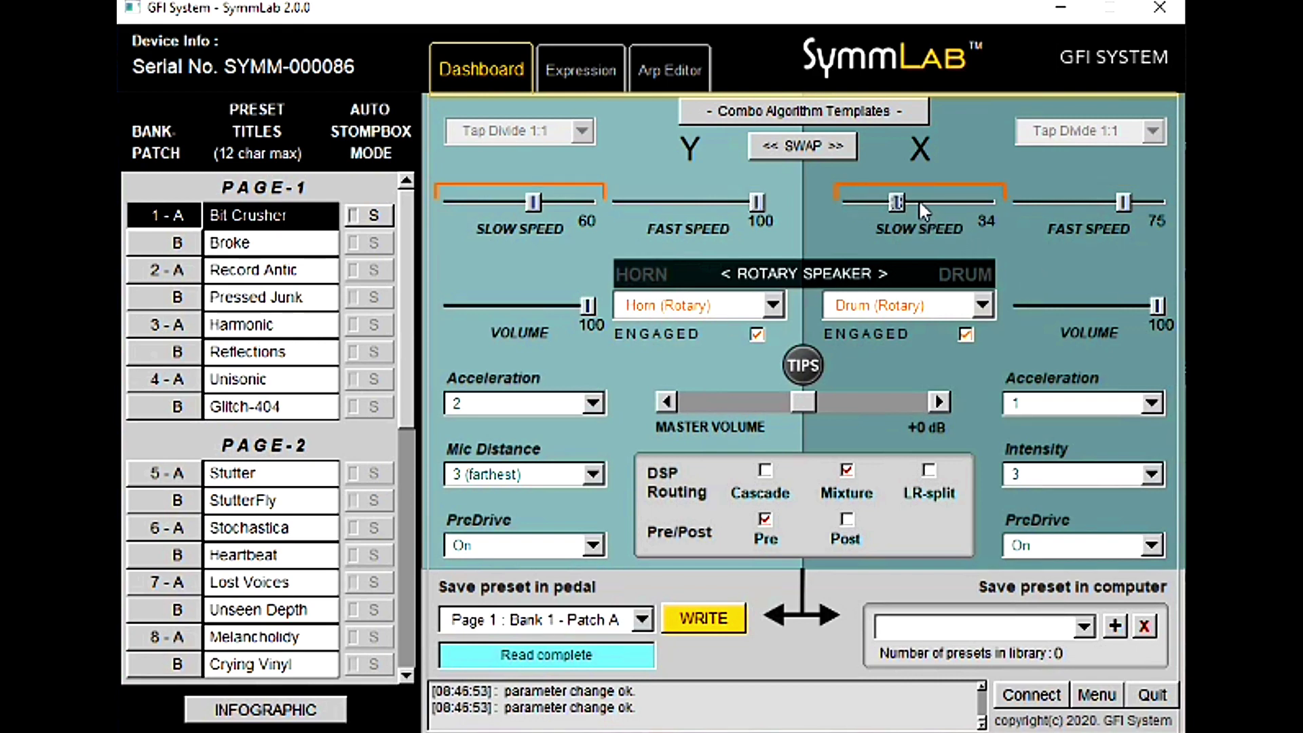
left_click(919, 199)
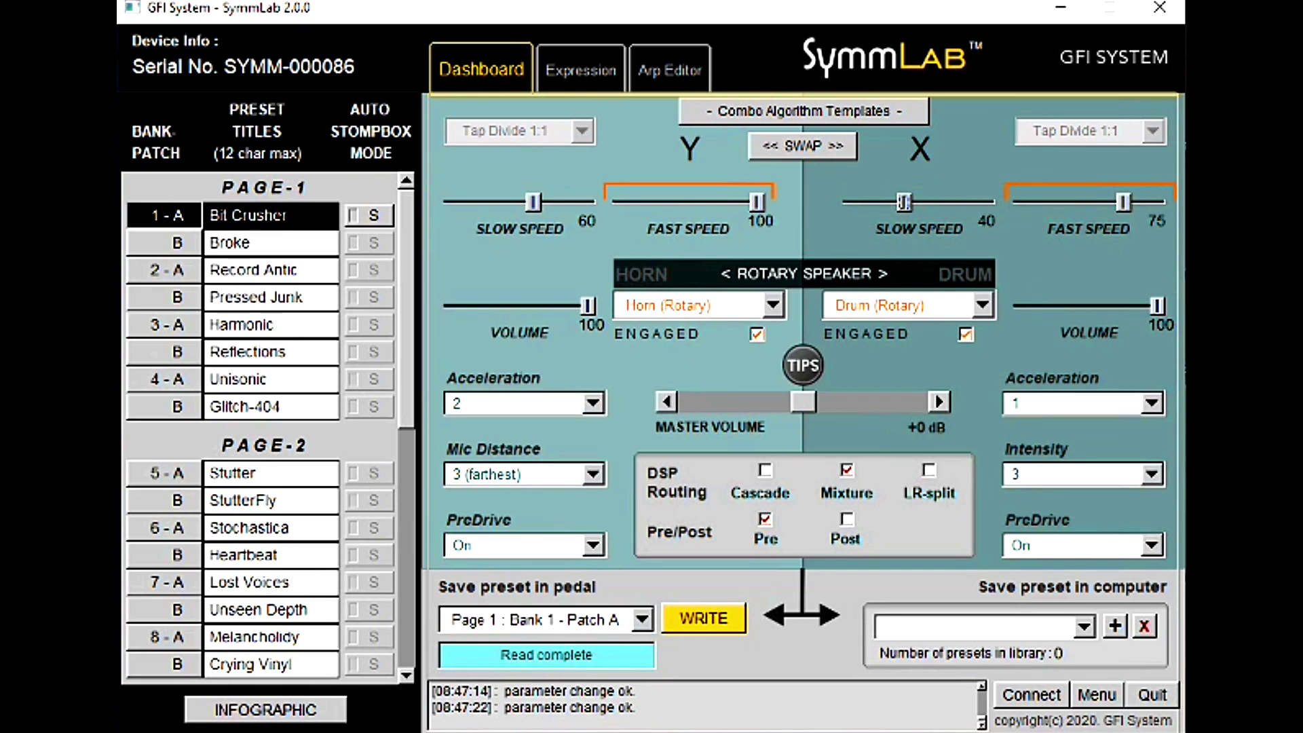
left_click_drag(723, 202, 711, 207)
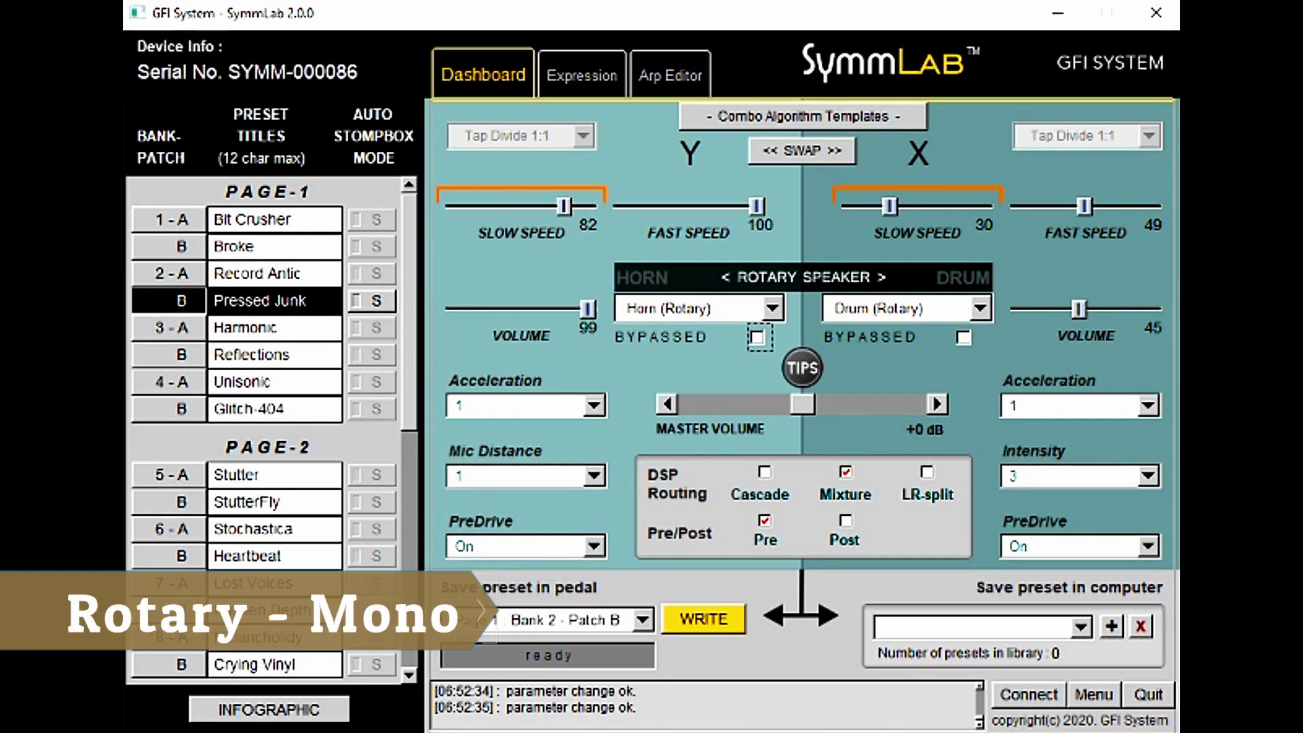
Engage both the horn and the drum of the Rotary Speaker on the Pressed Junk patch.
left_click(758, 337)
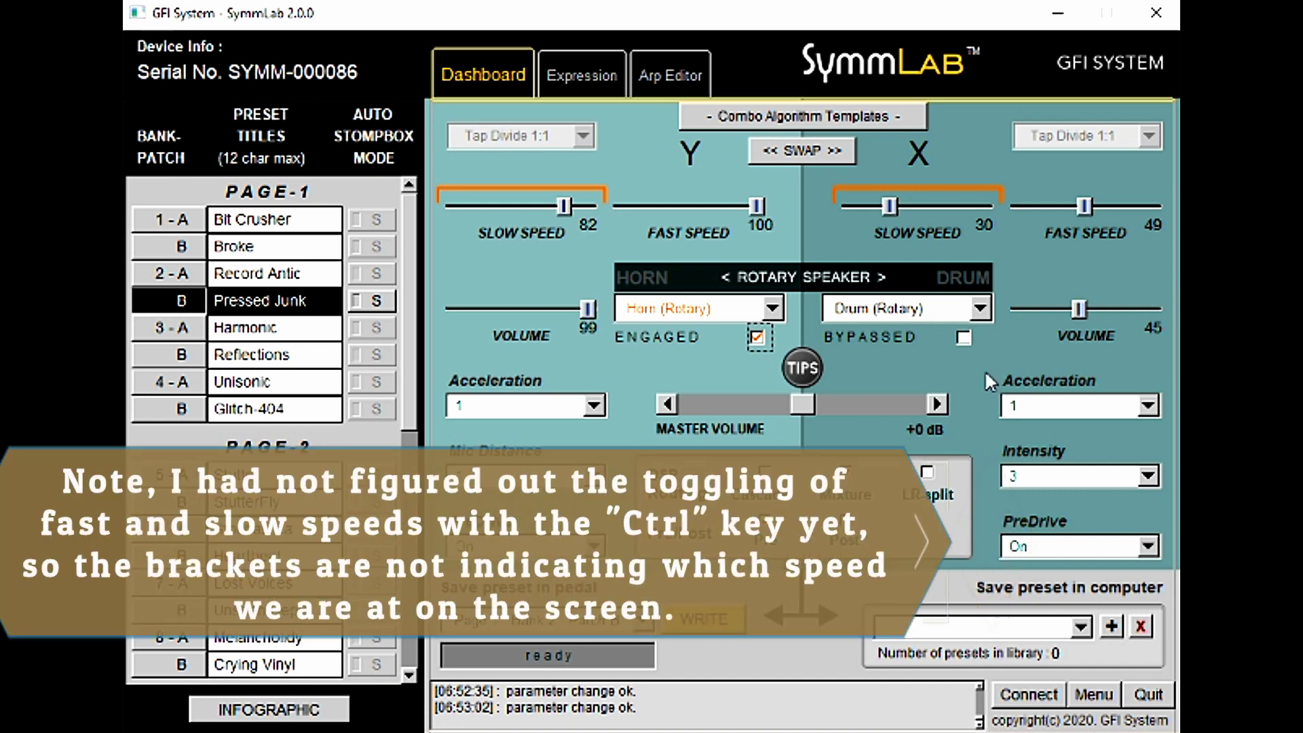
left_click(963, 337)
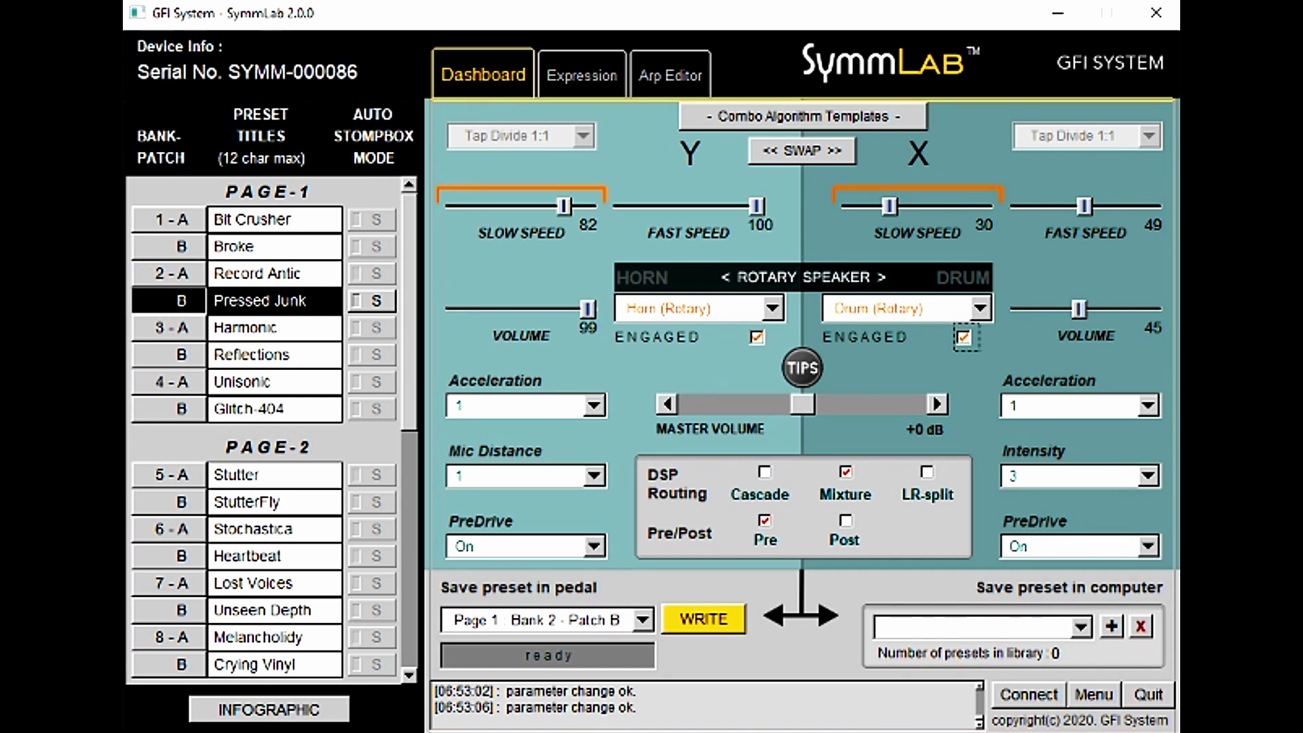
Set the horn's slow speed to 55 and the drum's slow speed to 23.
left_click(756, 204)
left_click_drag(563, 205, 526, 206)
left_click(541, 209)
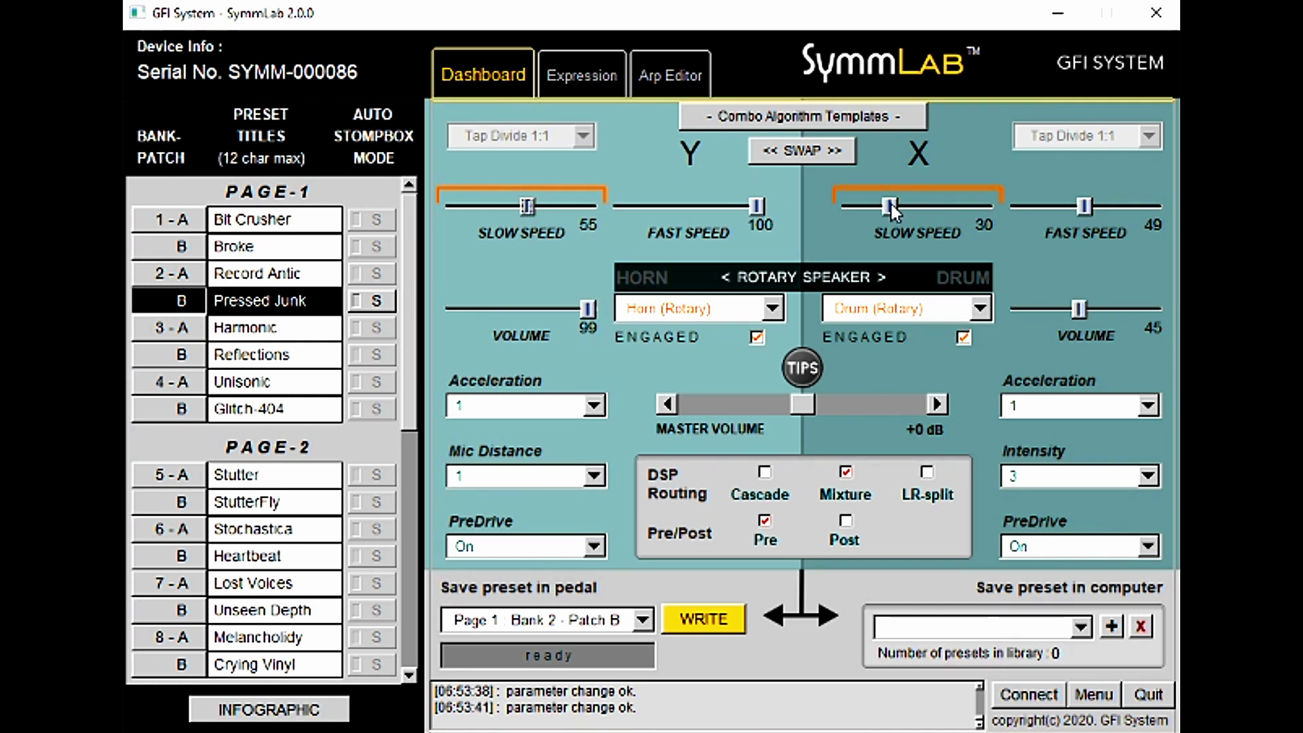
left_click_drag(890, 205, 879, 203)
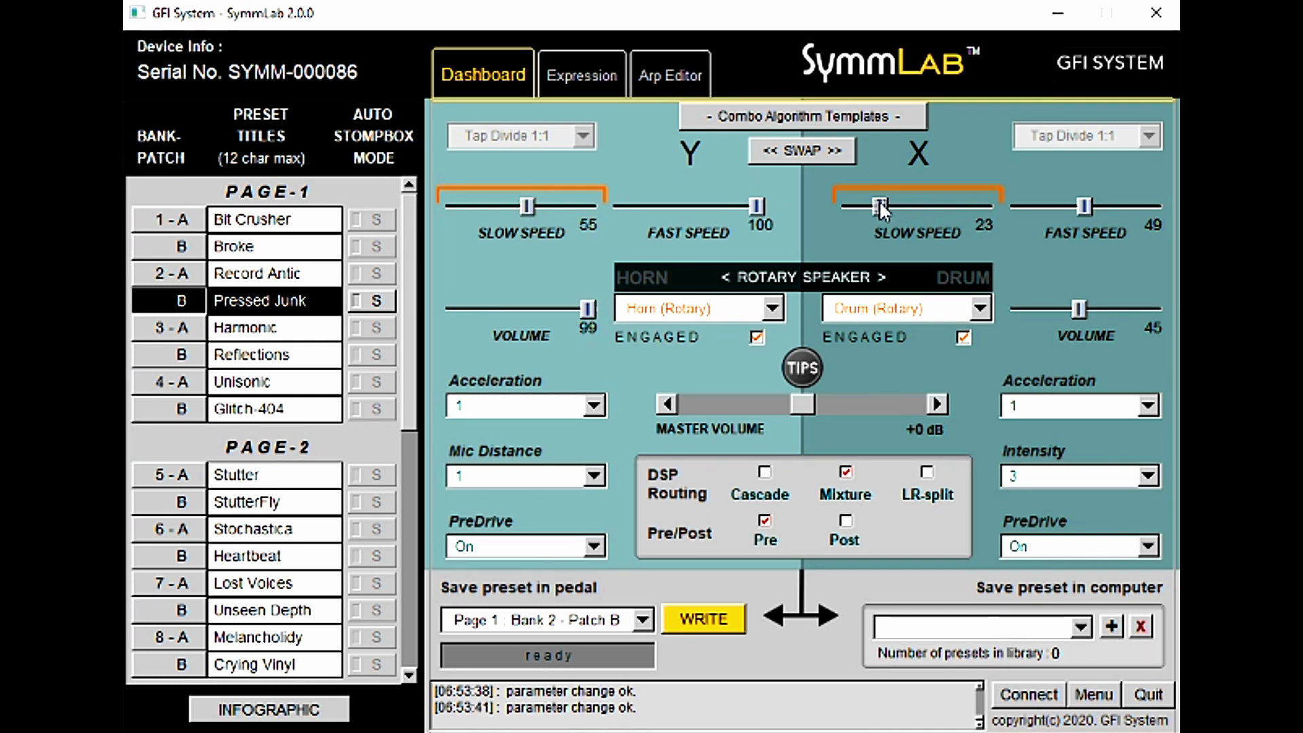
Set the drum's fast speed to 65 and its volume to 59, and raise the horn's volume to 100.
left_click_drag(1083, 206, 1106, 201)
left_click_drag(1072, 310, 1098, 313)
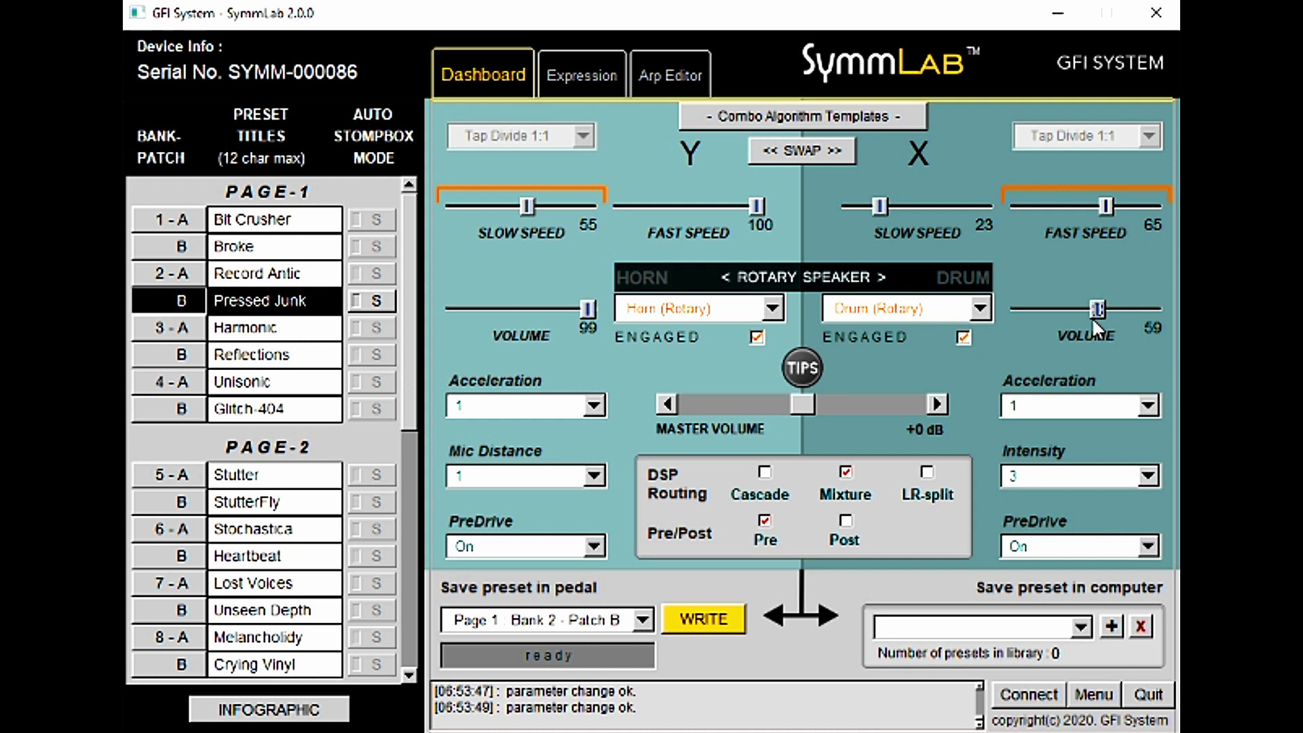
key("shift+Tab")
key("Right")
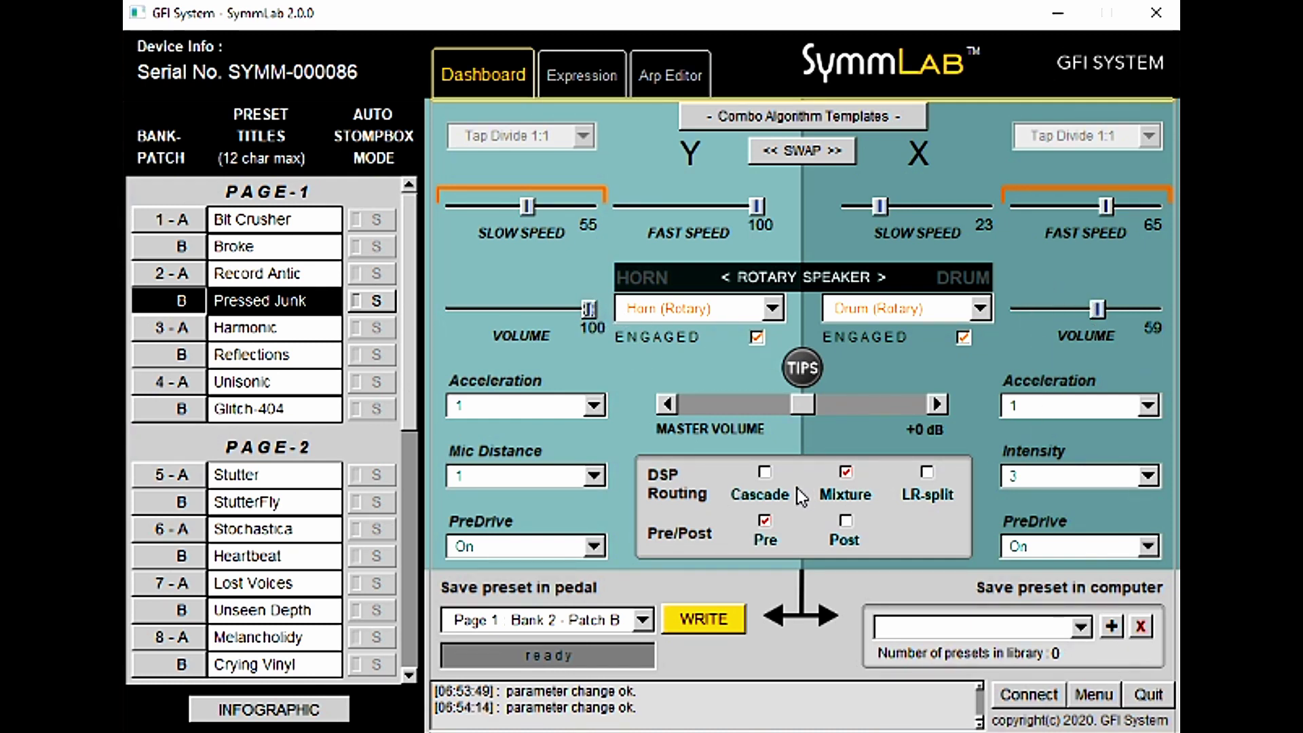
Lower the horn's slow speed to 41 and then to 25, and the drum's slow speed to 2.
left_click(528, 205)
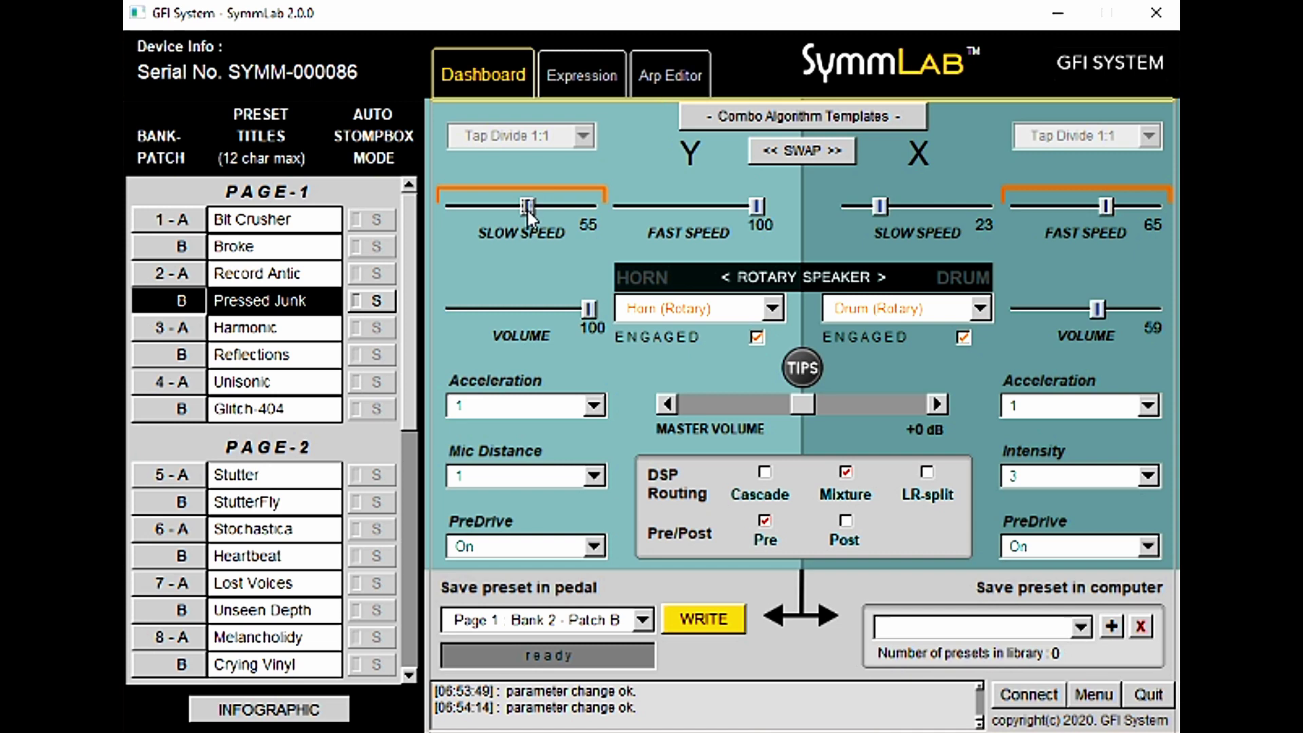
left_click_drag(528, 211, 509, 211)
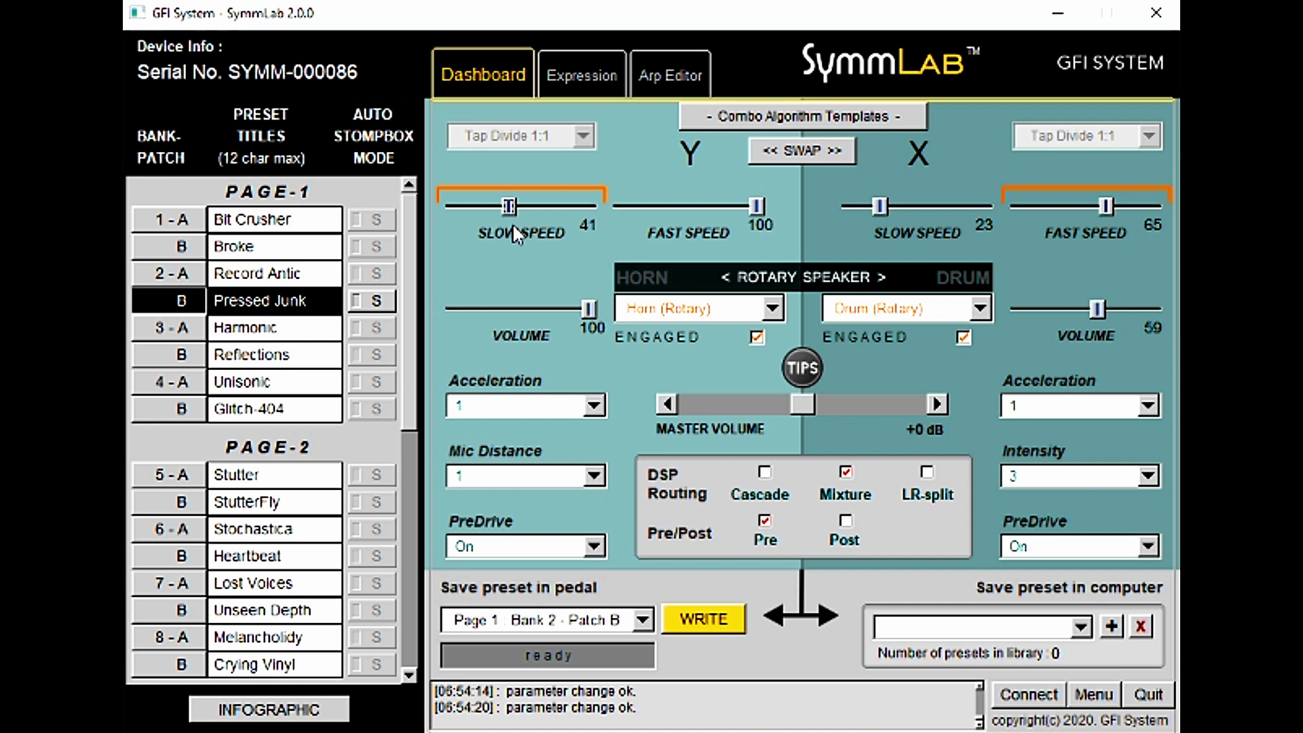
left_click_drag(510, 206, 488, 205)
left_click_drag(881, 200, 852, 206)
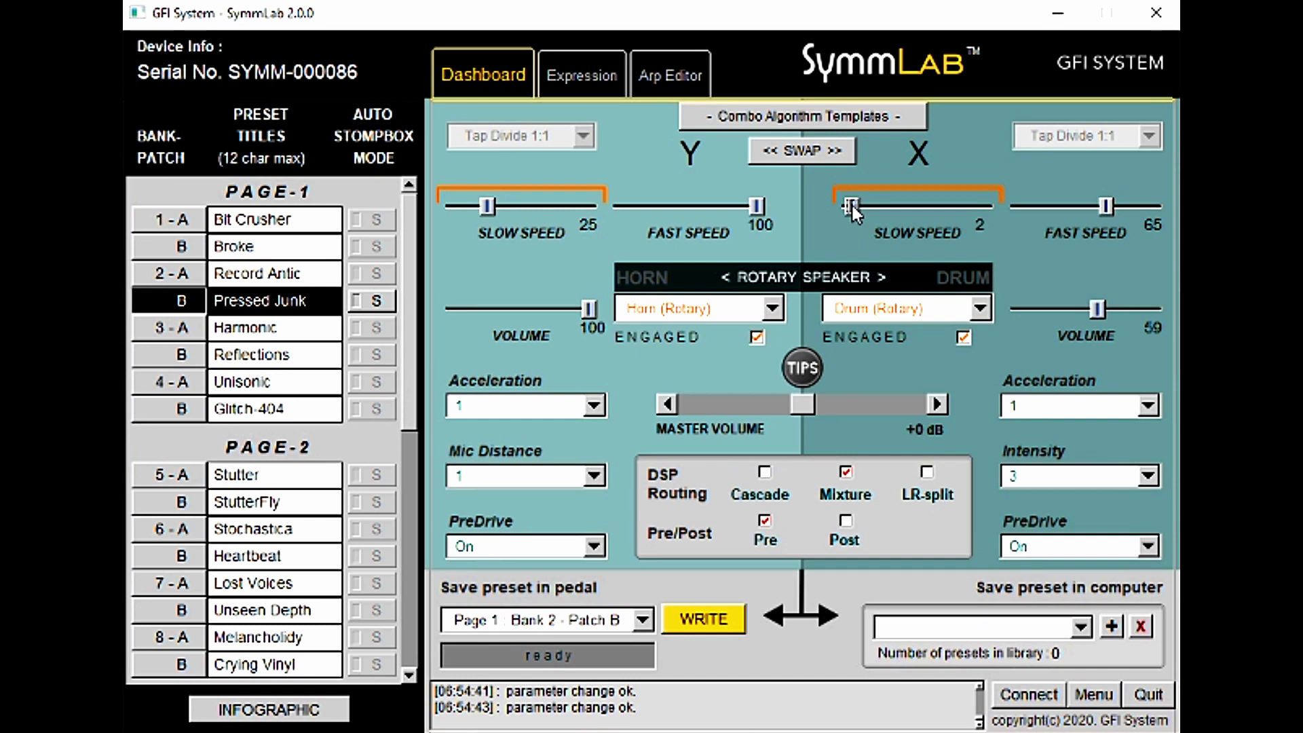
Set the horn's acceleration to 3 (fastest).
left_click(567, 414)
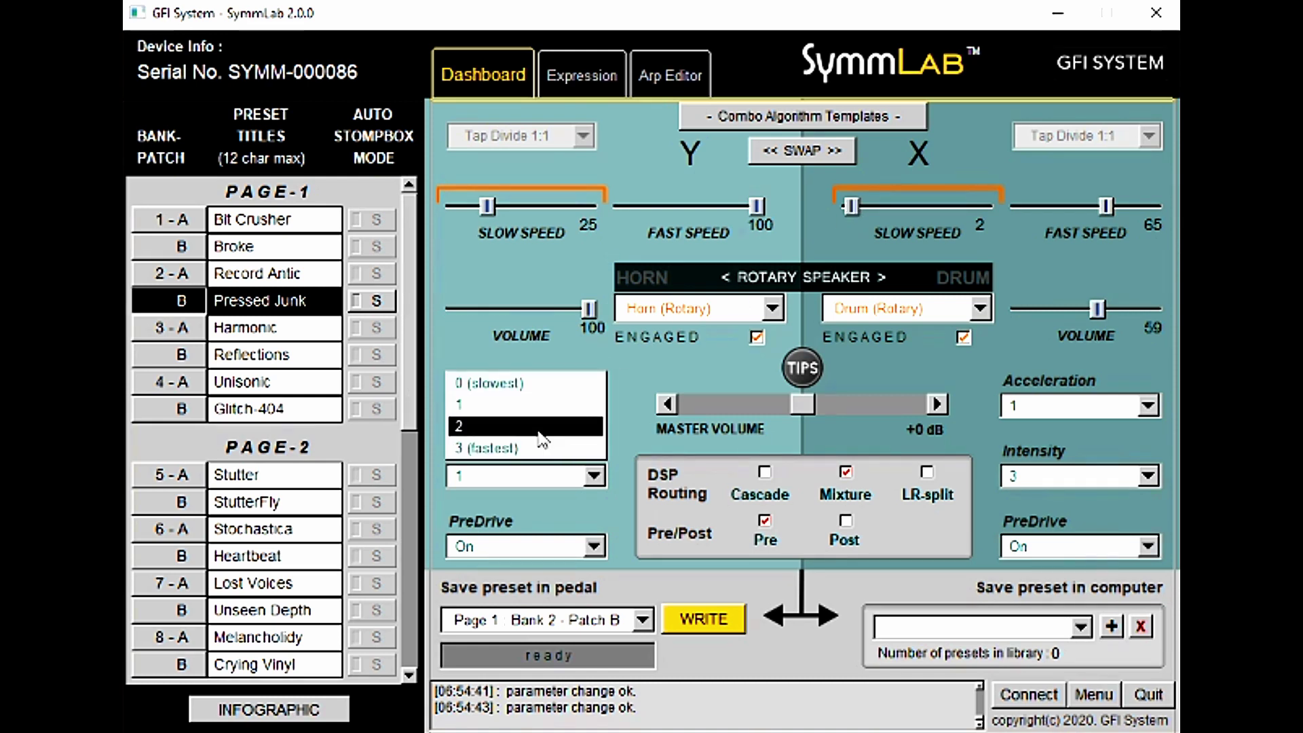
left_click(531, 443)
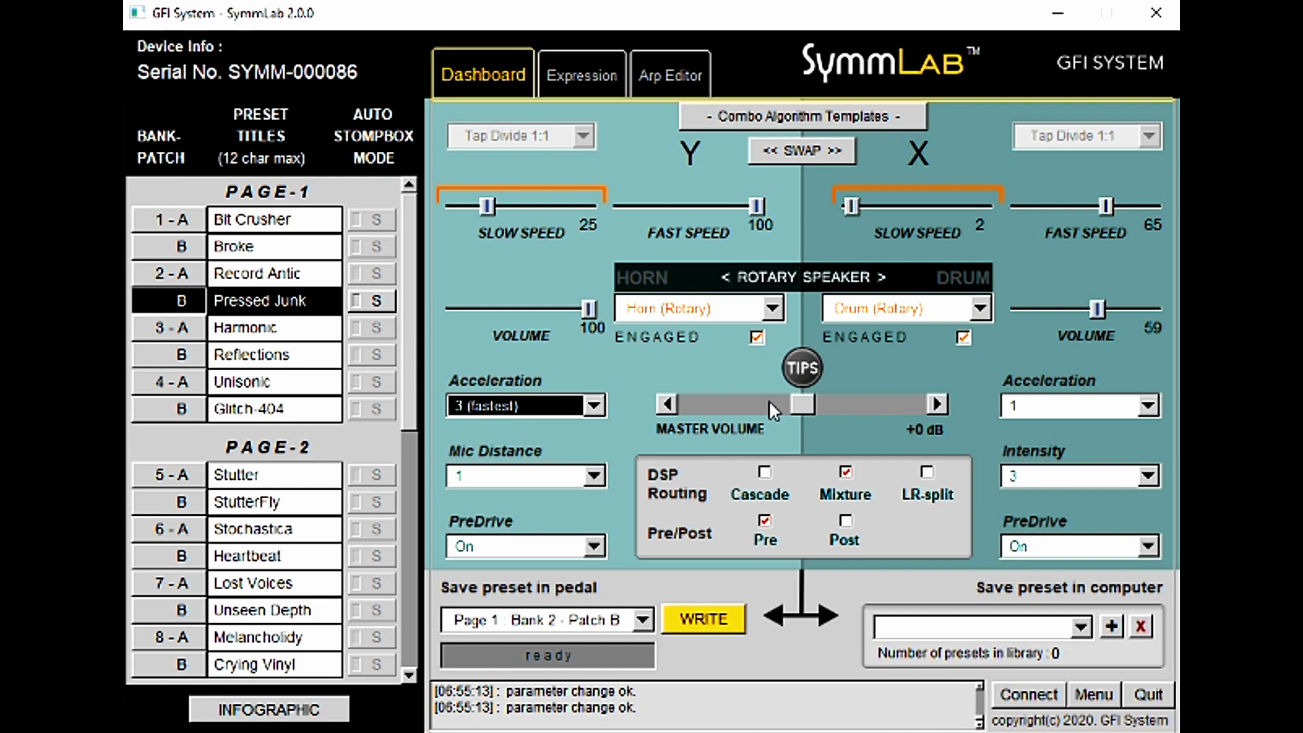
Bypass the drum and set the horn's mic distance to 2.
left_click(940, 338)
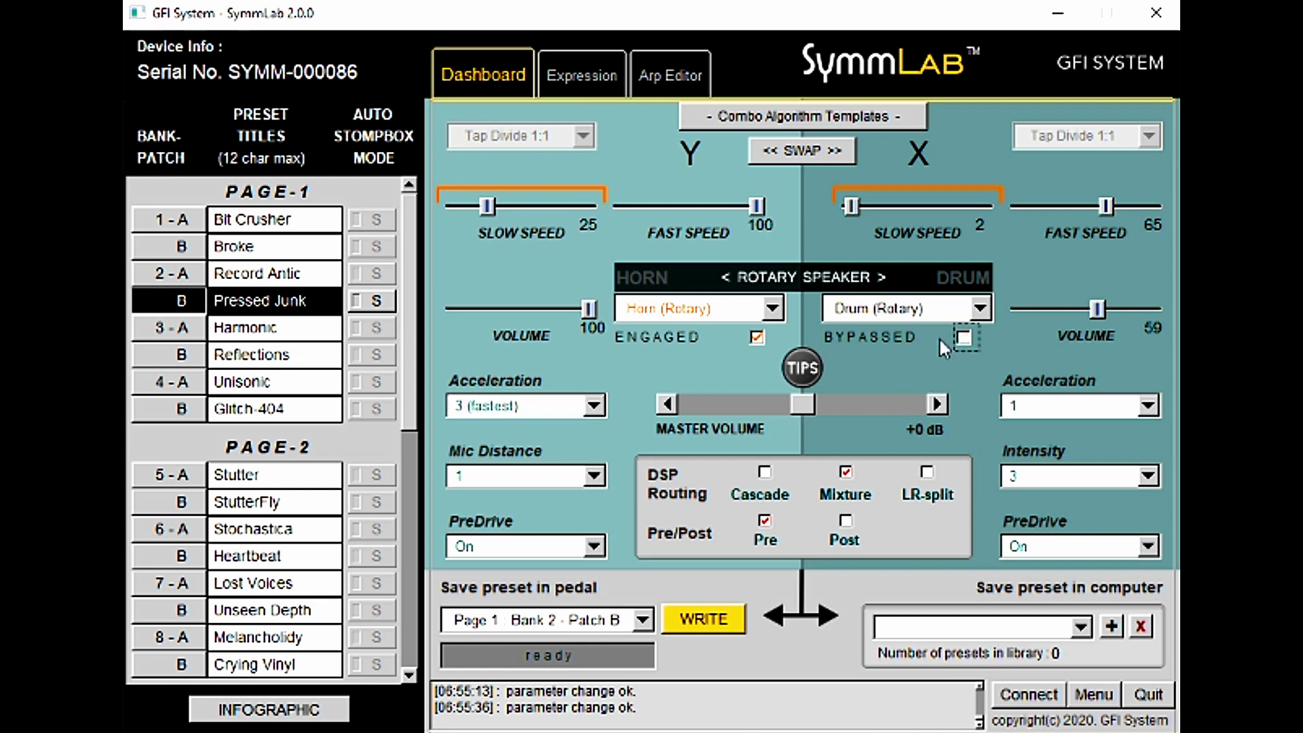
left_click(544, 480)
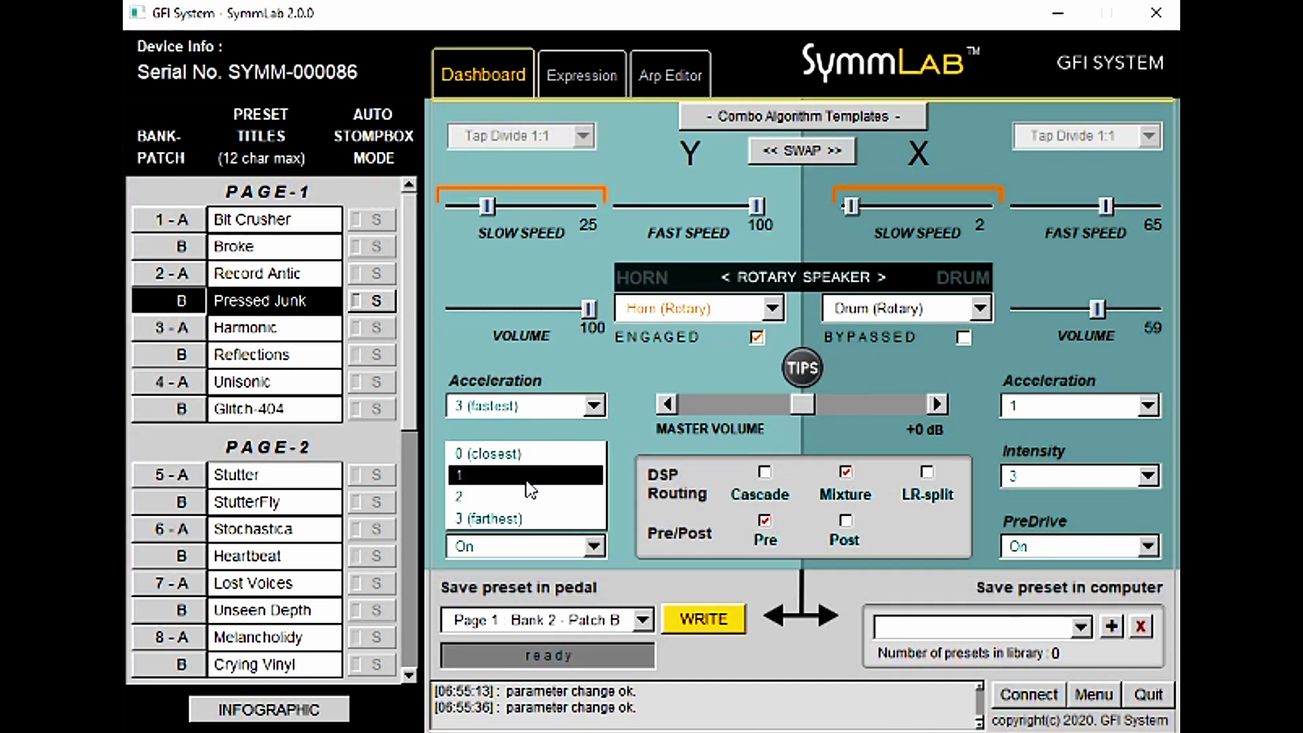
left_click(524, 498)
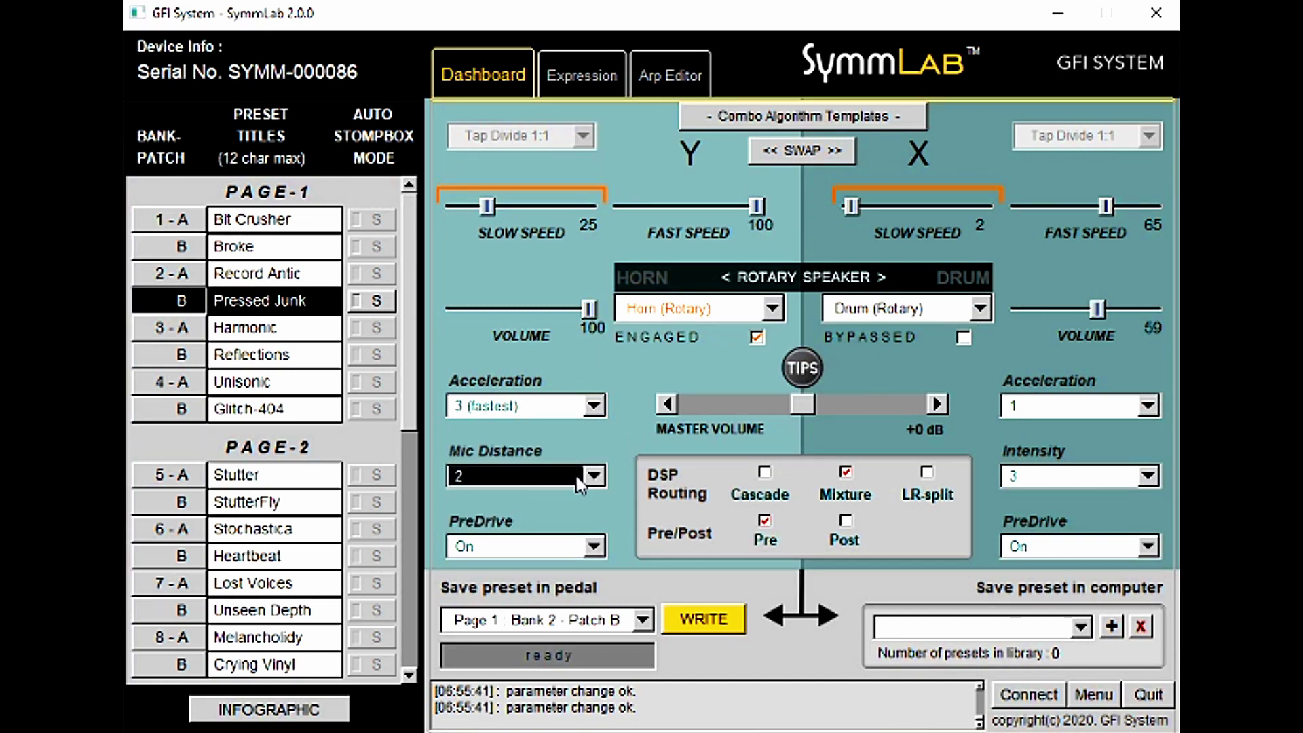
Change the horn's mic distance to 3 (farthest) and then to 0 (closest), and re-engage the drum.
left_click(596, 473)
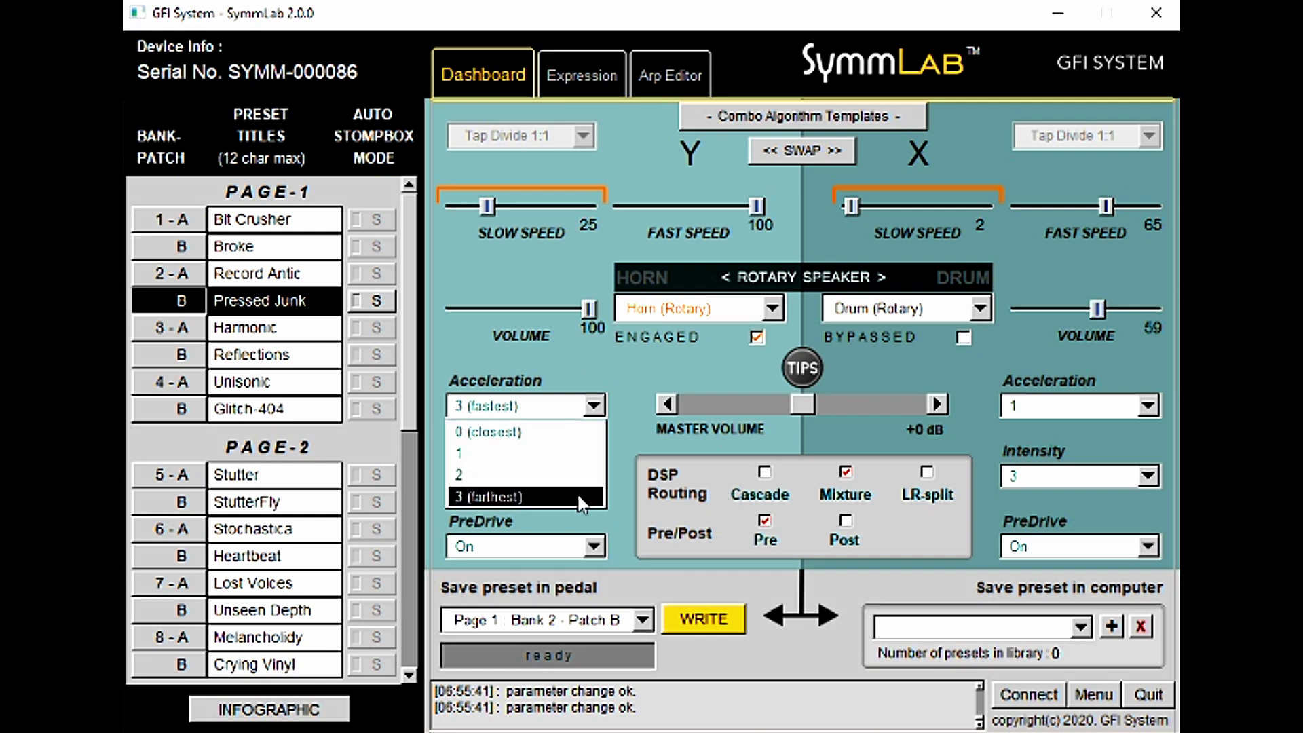
left_click(577, 492)
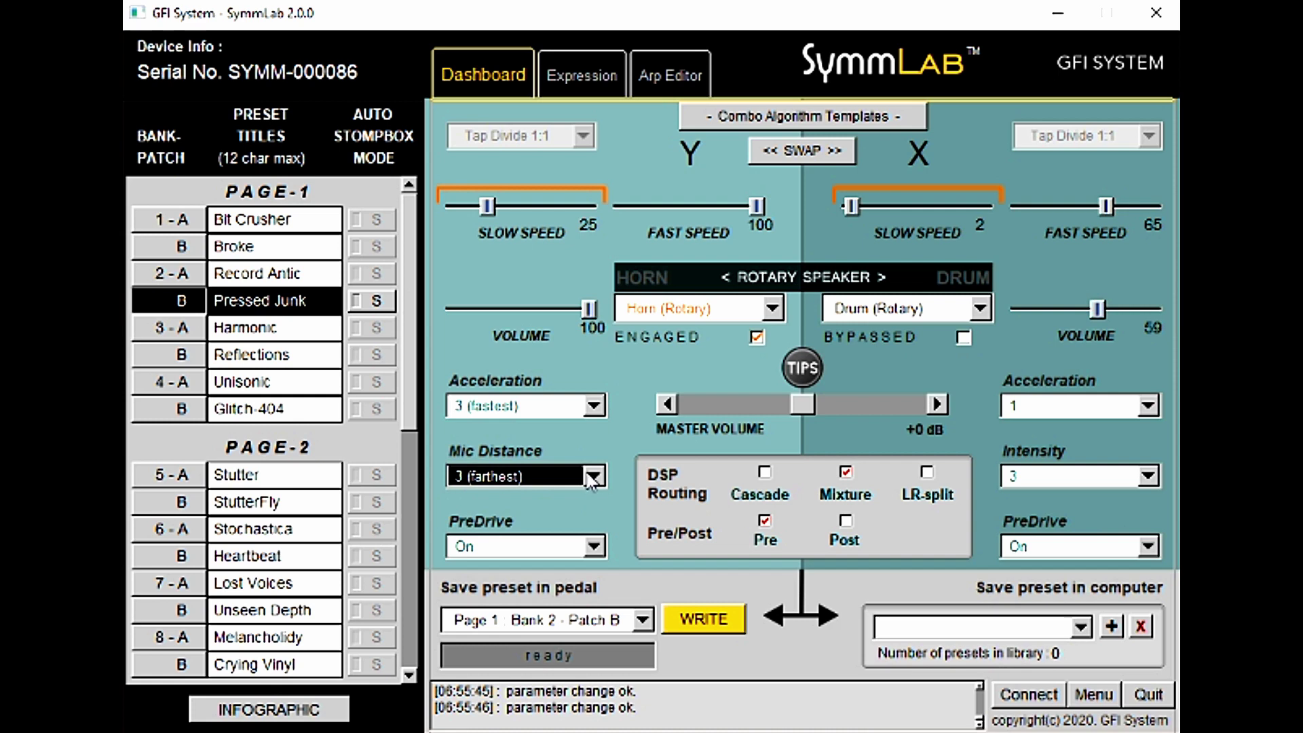
left_click(589, 475)
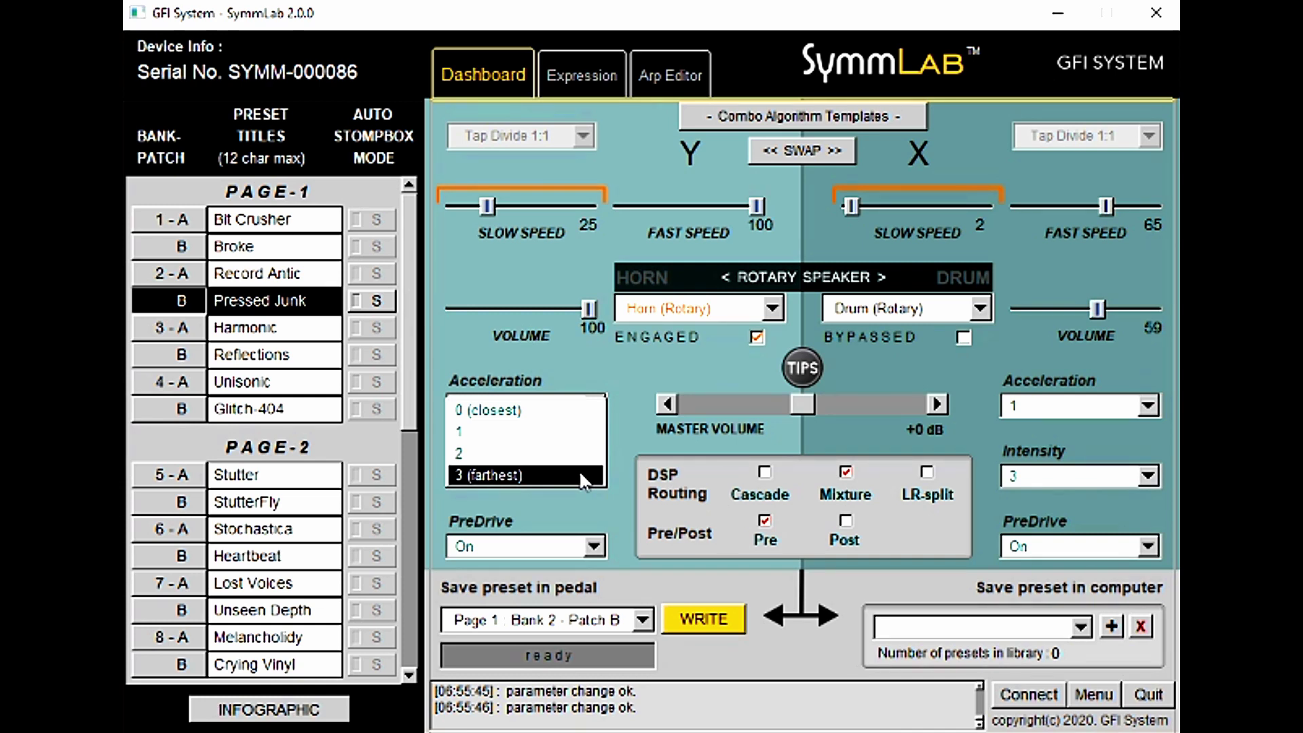
left_click(561, 419)
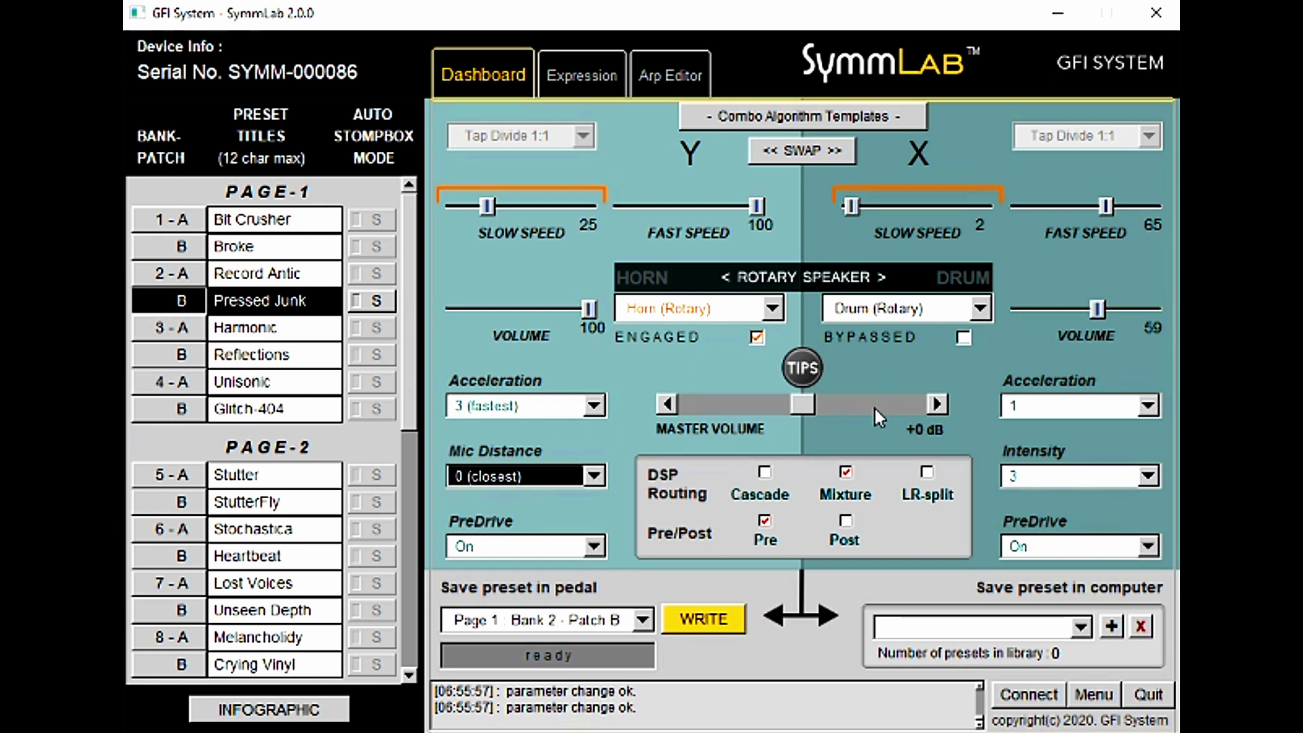
left_click(963, 338)
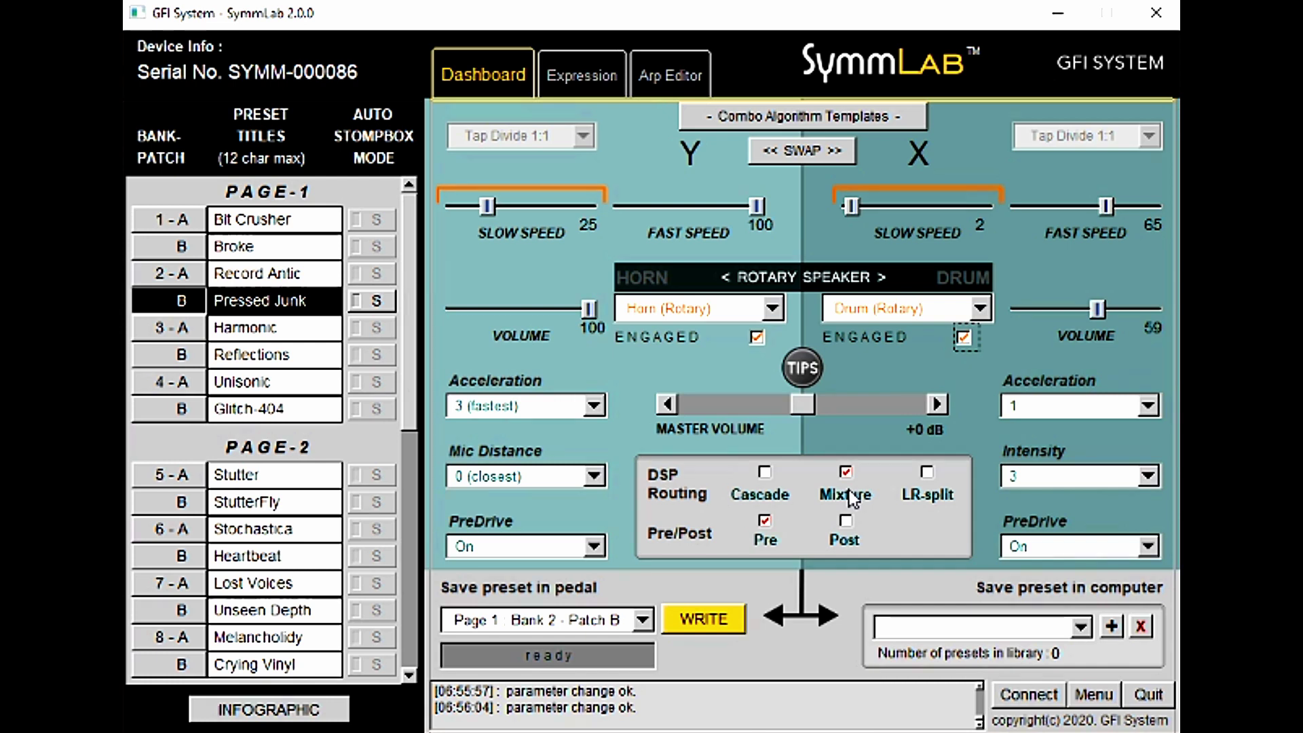
Set the drum's fast speed to 90 and vary the horn's fast speed from 55 to 26, ending at 58.
left_click(688, 204)
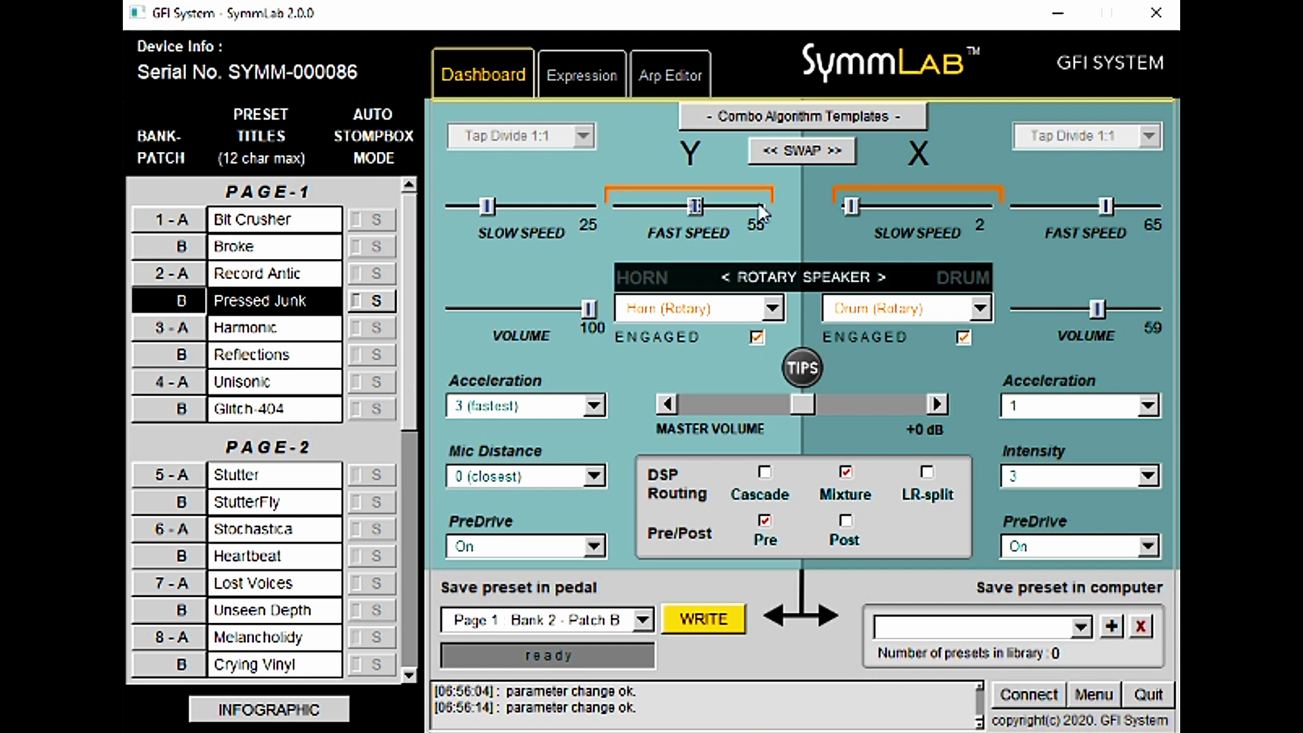
left_click(1125, 205)
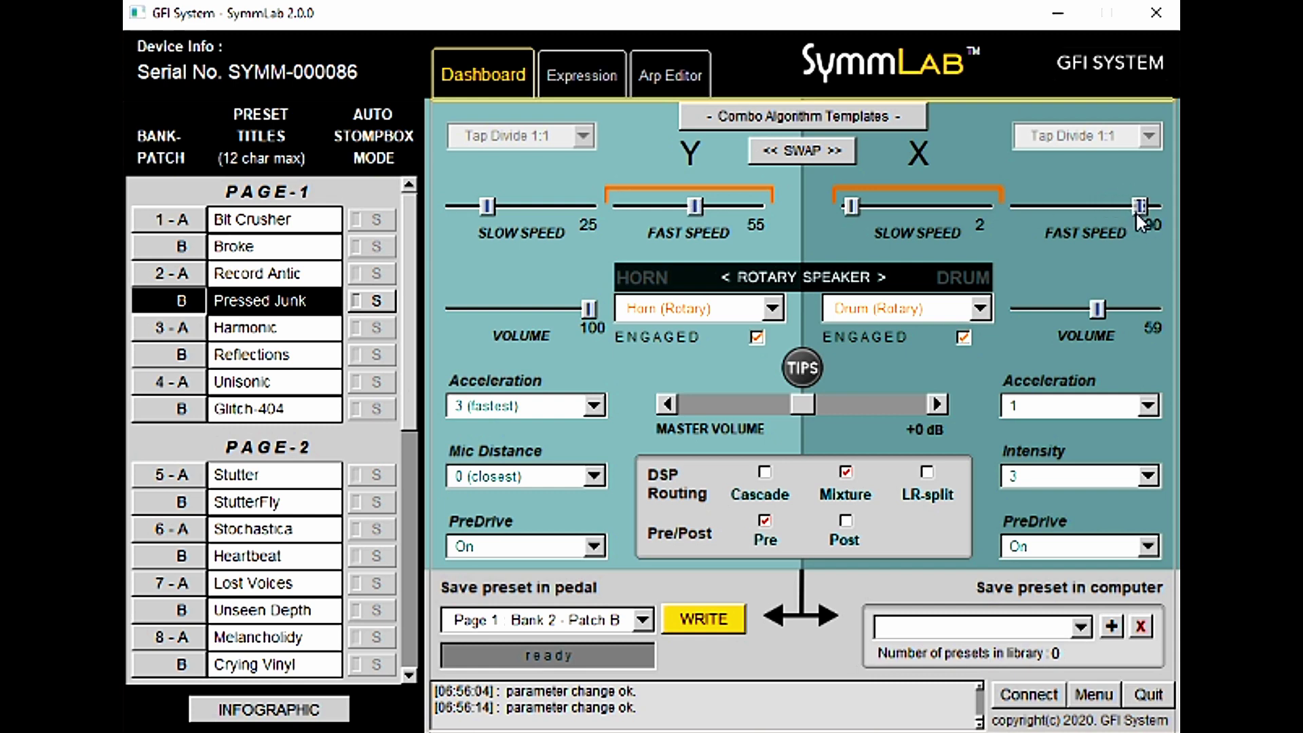
left_click(1135, 210)
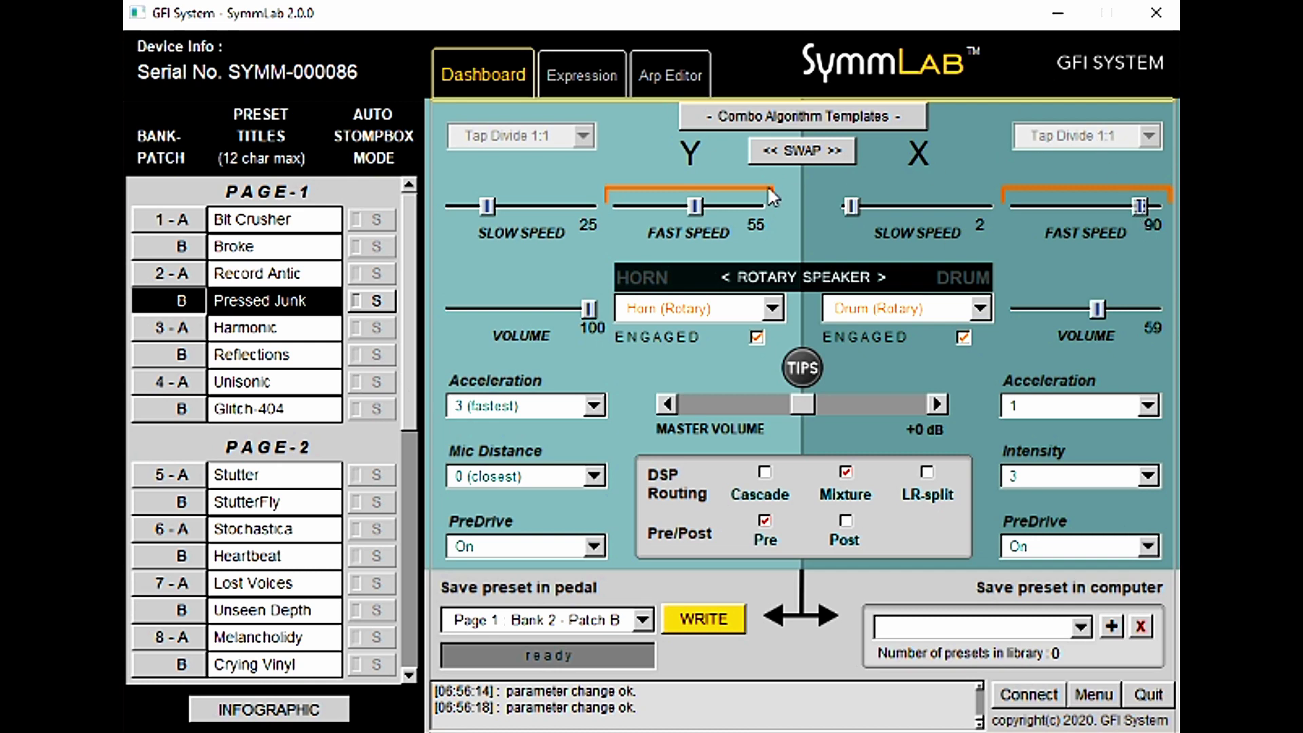
left_click_drag(694, 208, 657, 209)
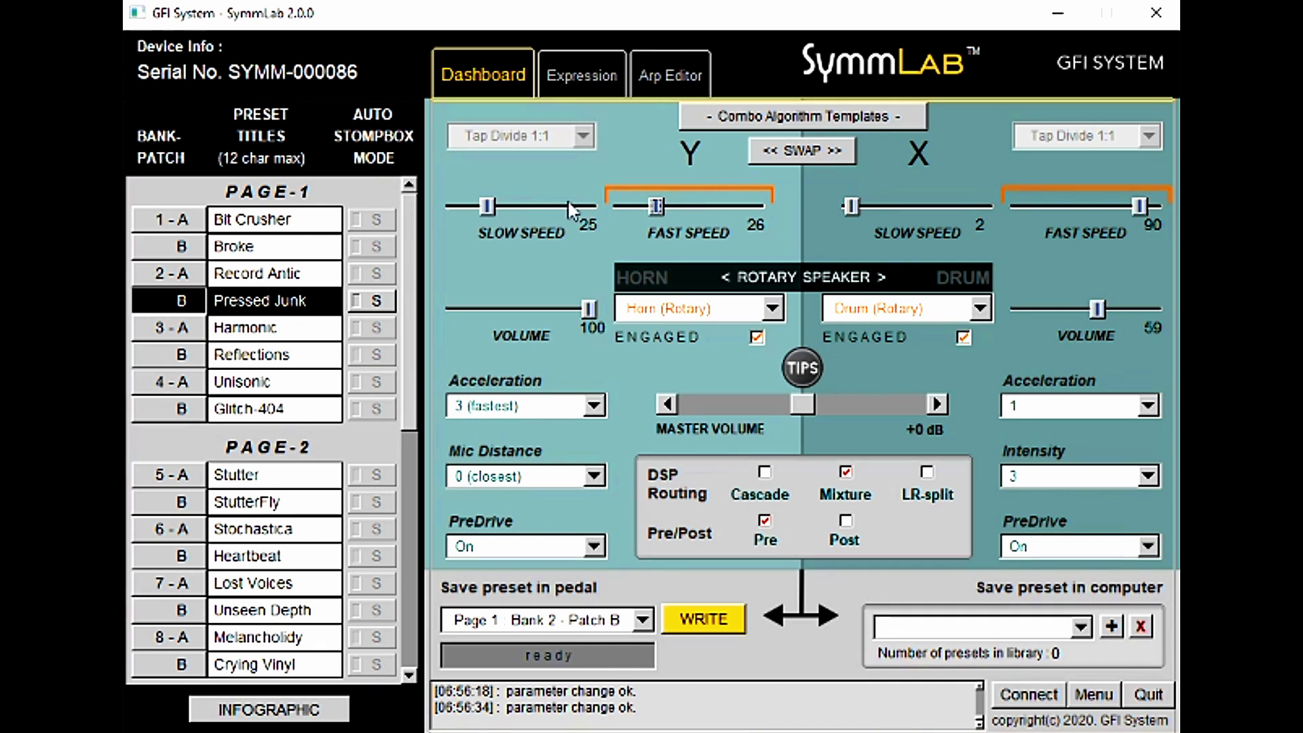
left_click_drag(653, 210, 710, 203)
Set the horn's acceleration to 2 and the drum's acceleration to 3 (fastest).
left_click(569, 410)
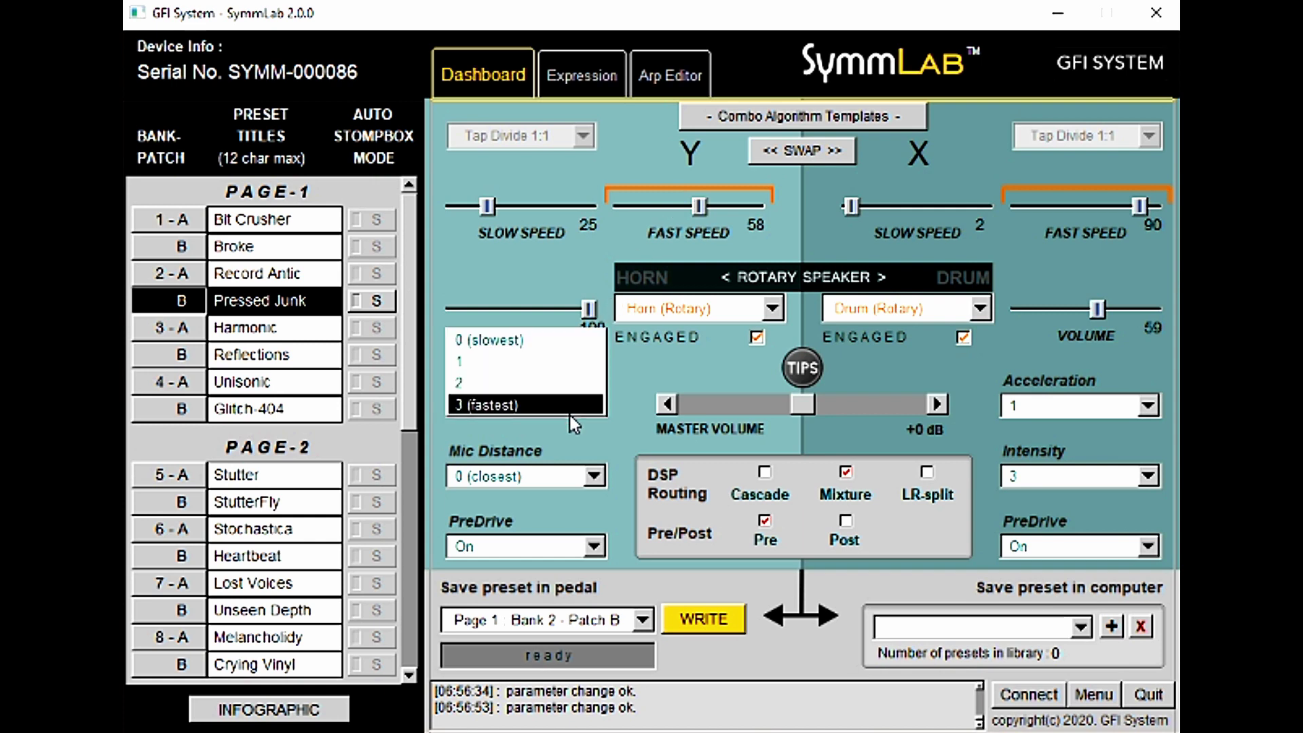
left_click(495, 381)
left_click(1058, 406)
left_click(1056, 445)
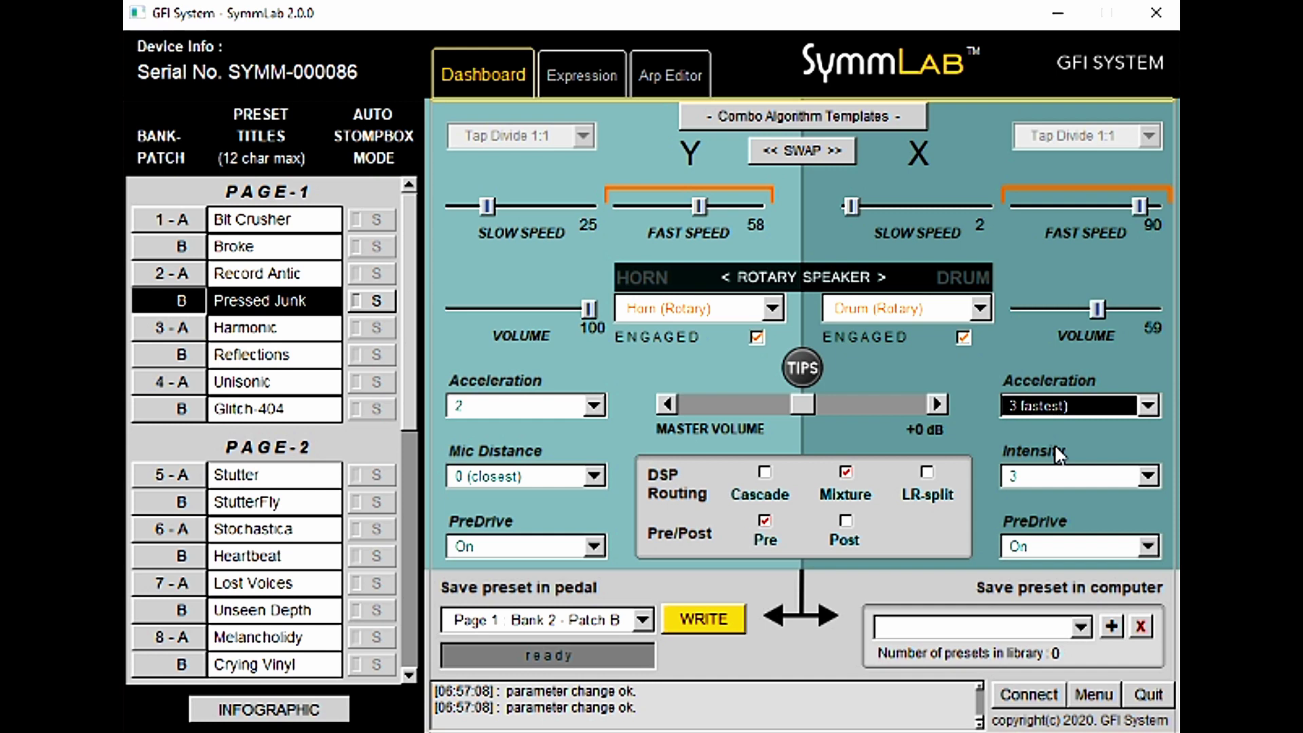
Try the drum's intensity at 0 and 2, and return it to 3.
left_click(1058, 478)
left_click(1045, 409)
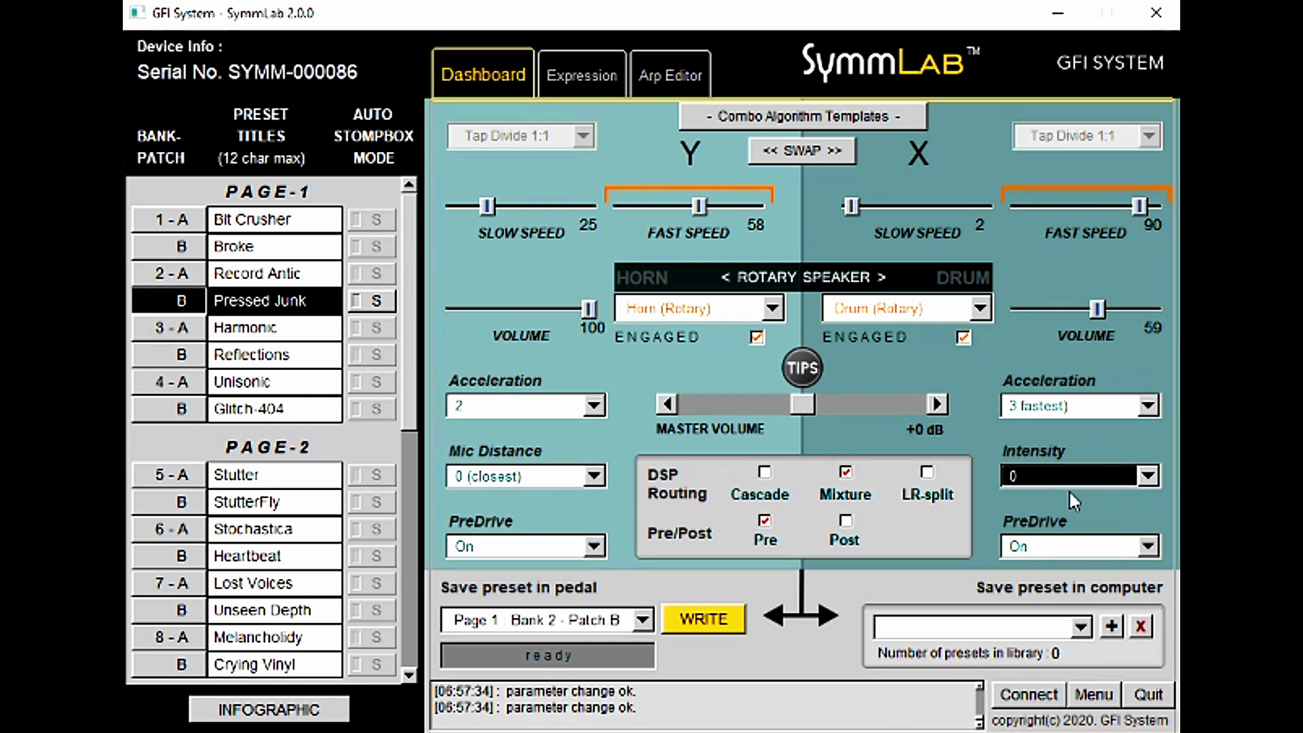
left_click(1060, 475)
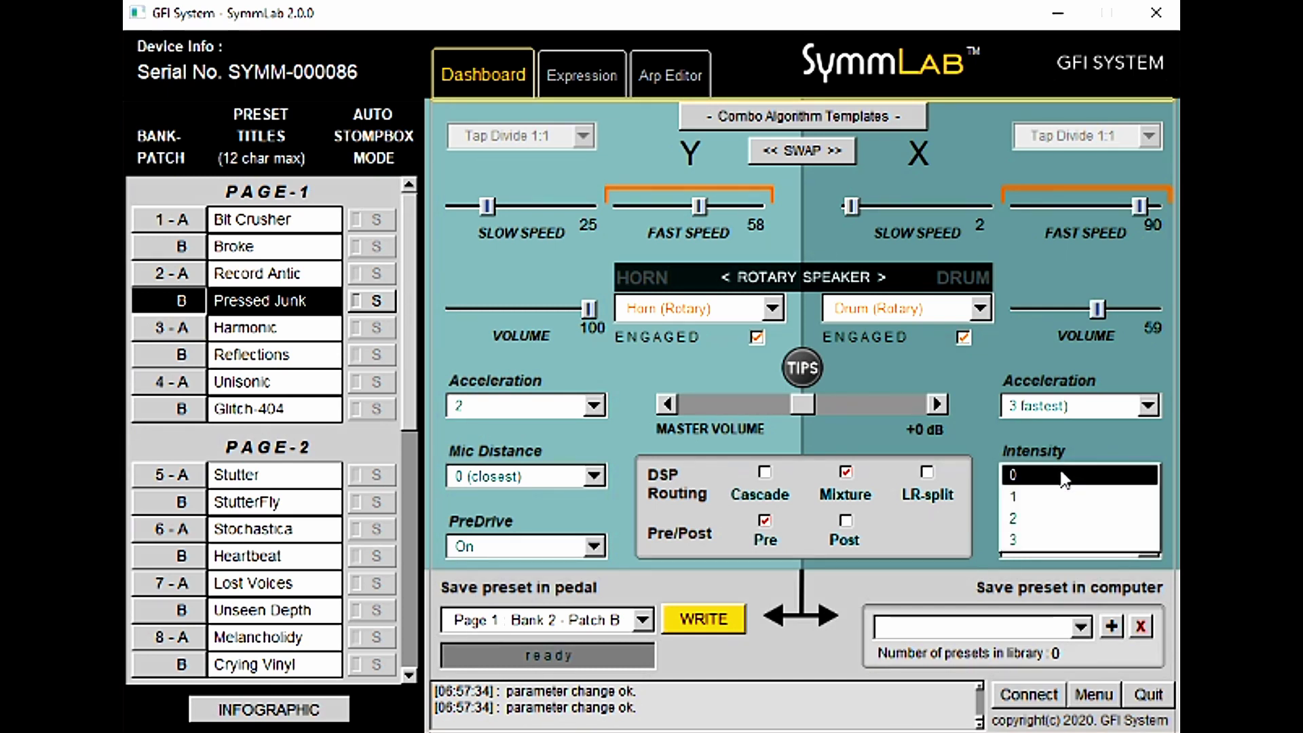
left_click(1059, 527)
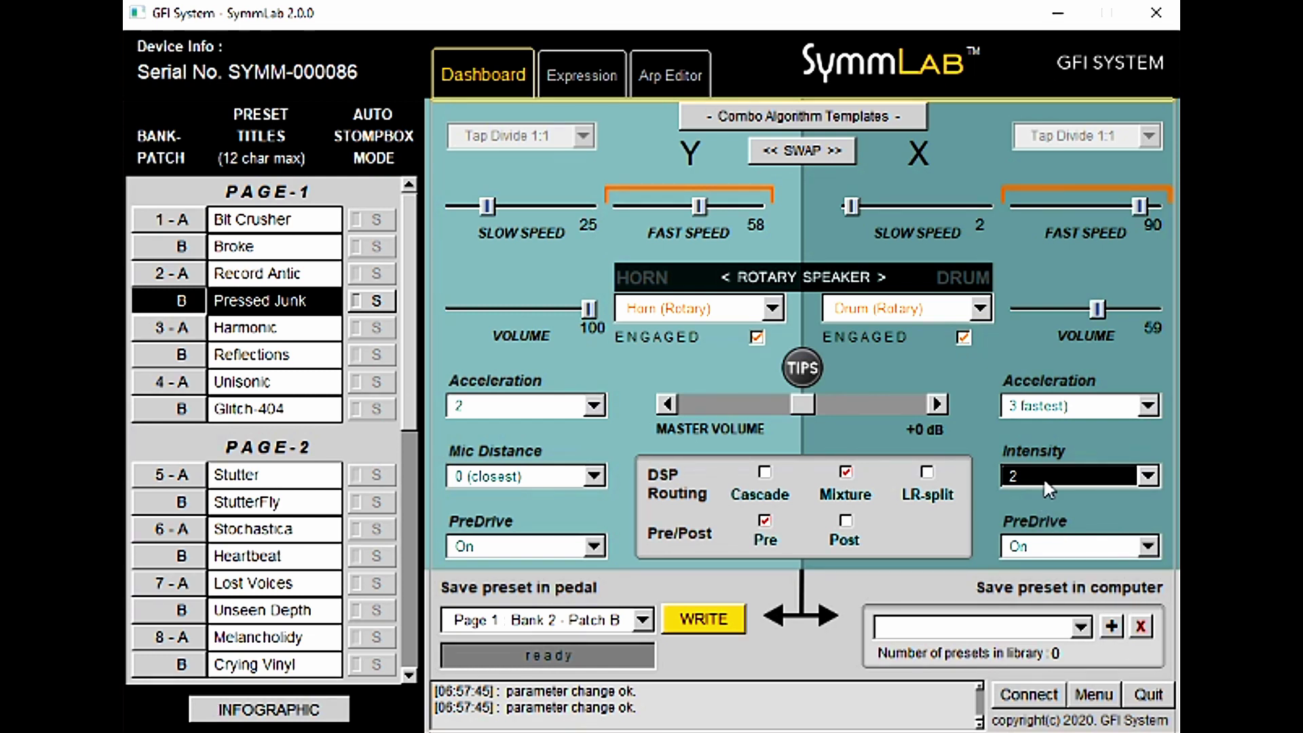
left_click(1044, 483)
left_click(1045, 496)
Switch the drum's PreDrive off and back on to compare the sound.
left_click(1063, 543)
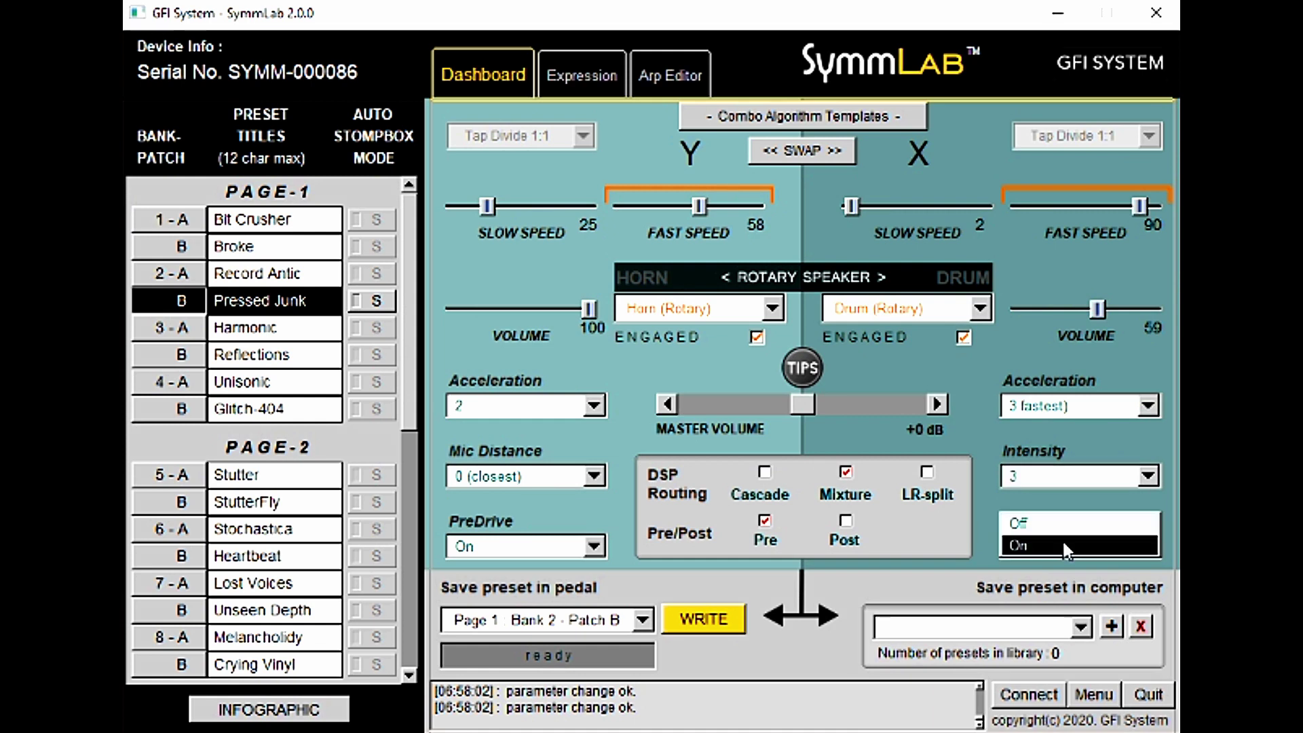
left_click(1052, 524)
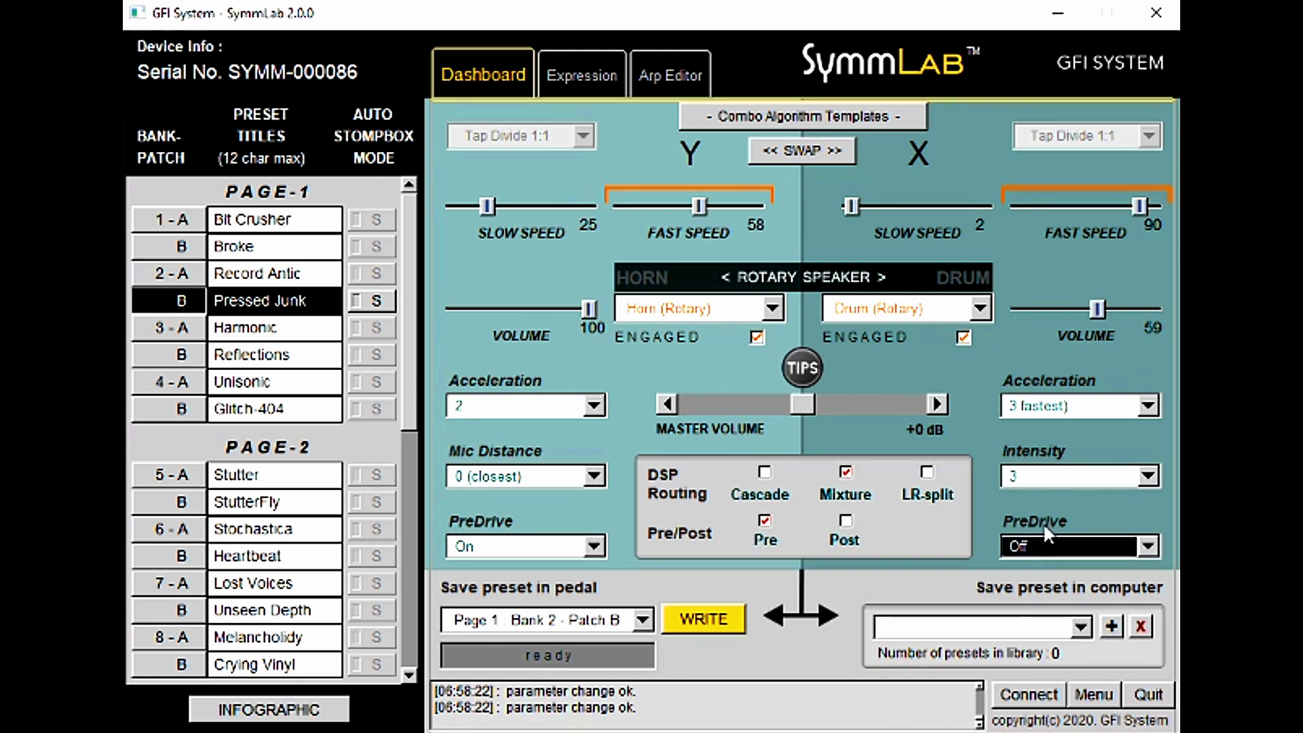
left_click(1047, 536)
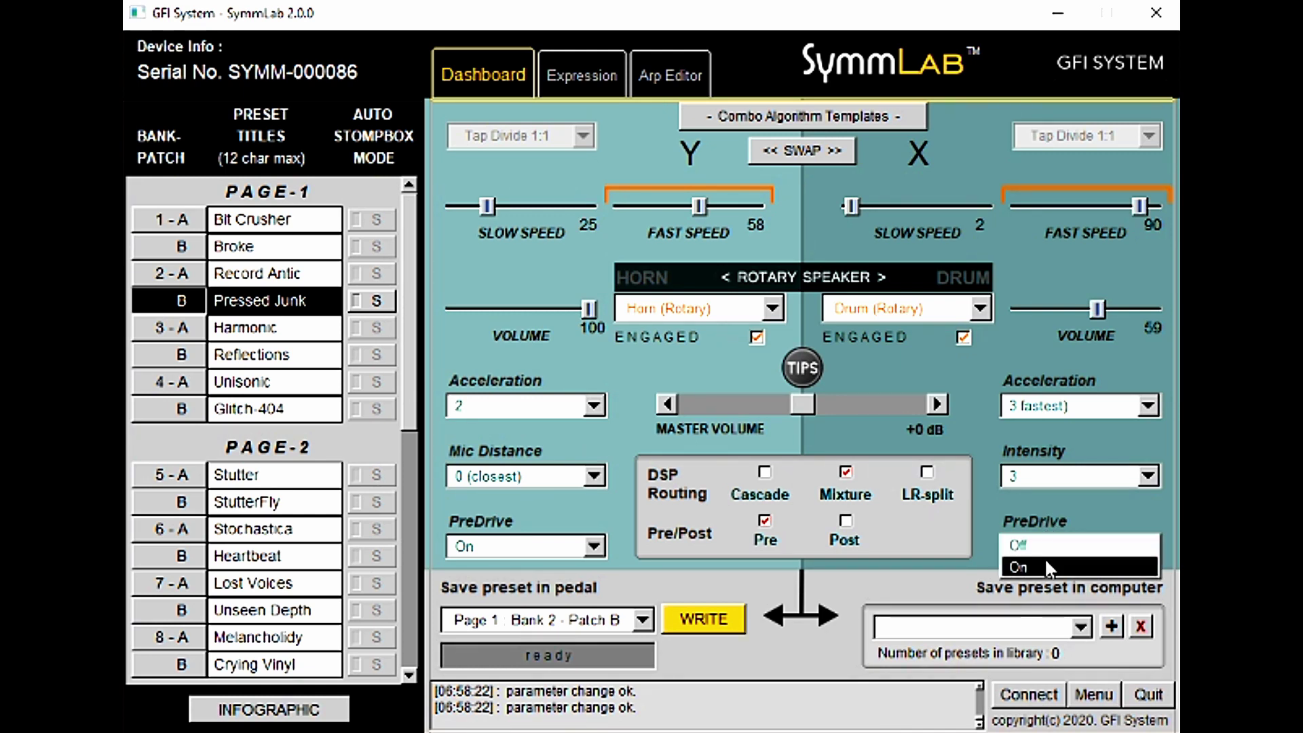
left_click(1045, 557)
key("Down")
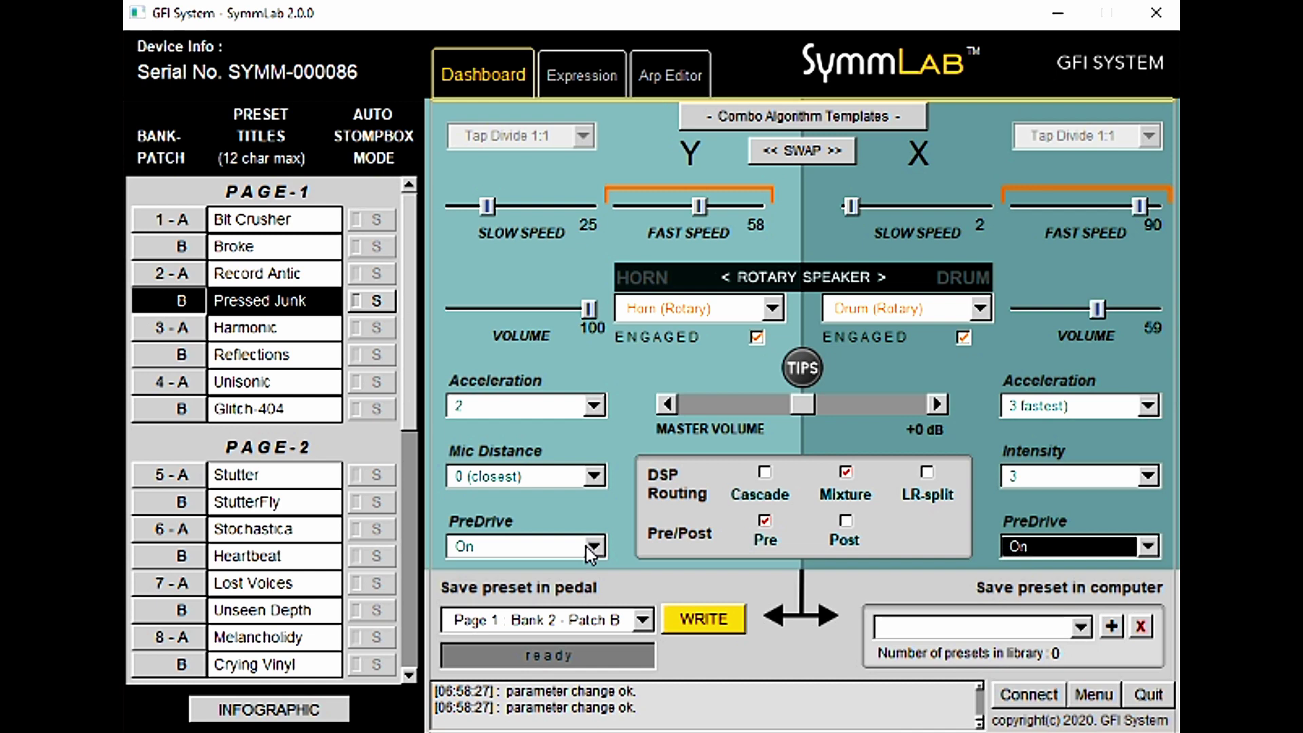
Switch the horn's PreDrive off and back on to compare the sound.
left_click(585, 547)
left_click(584, 547)
key("Up")
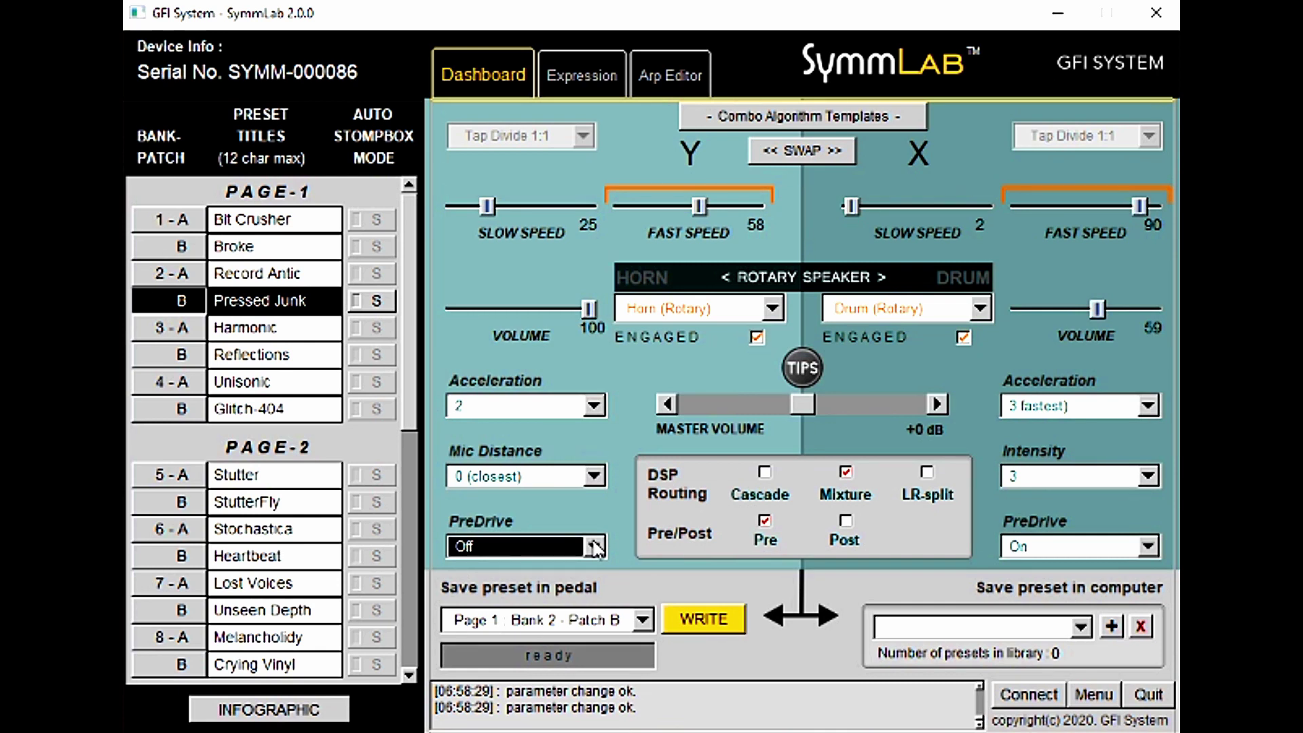
left_click(594, 546)
left_click(576, 561)
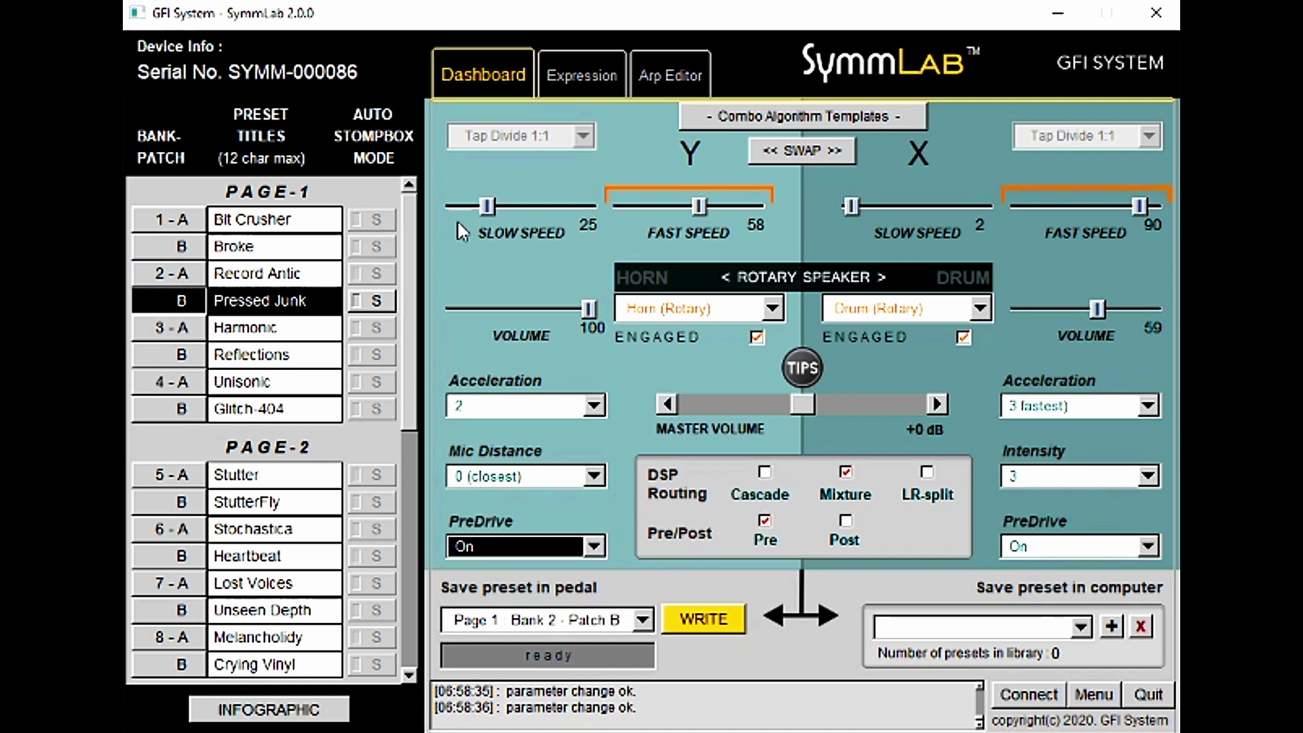
Lower the slow speeds of both the horn and the drum to 0, and bypass the drum.
left_click_drag(486, 205, 402, 212)
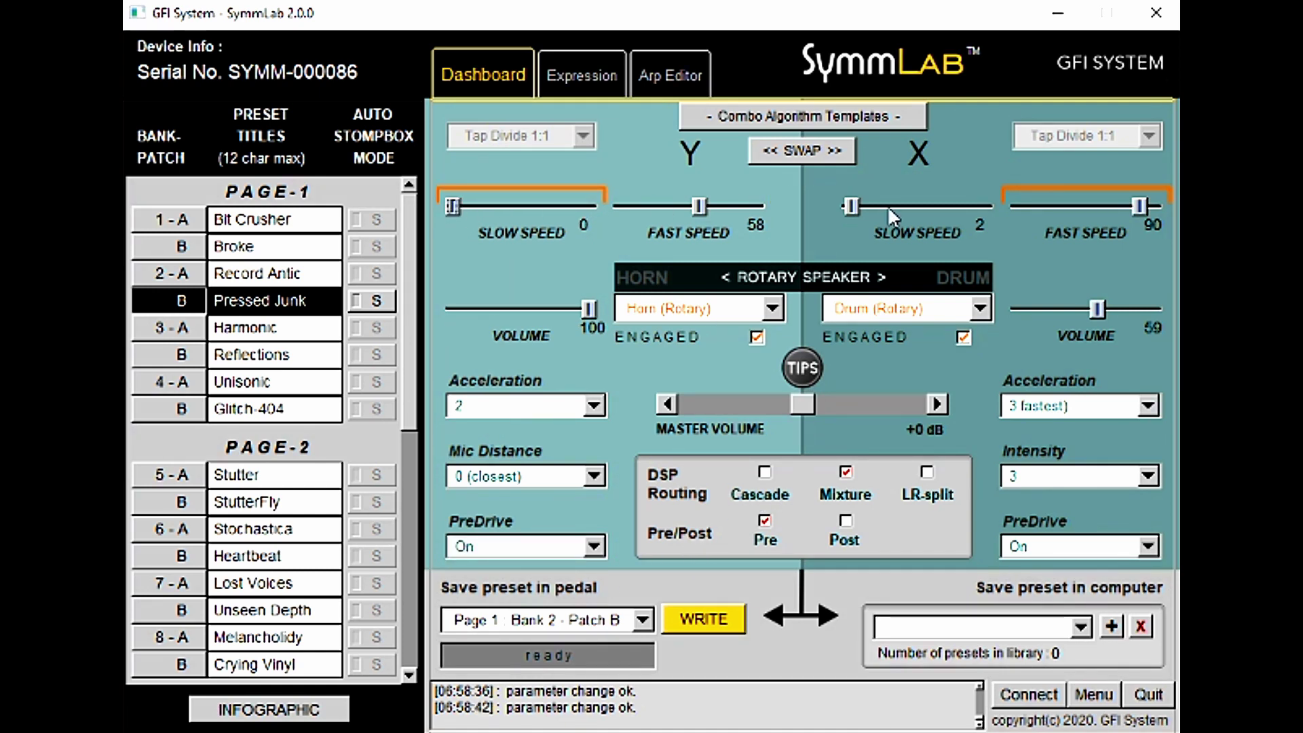
left_click_drag(864, 208, 751, 219)
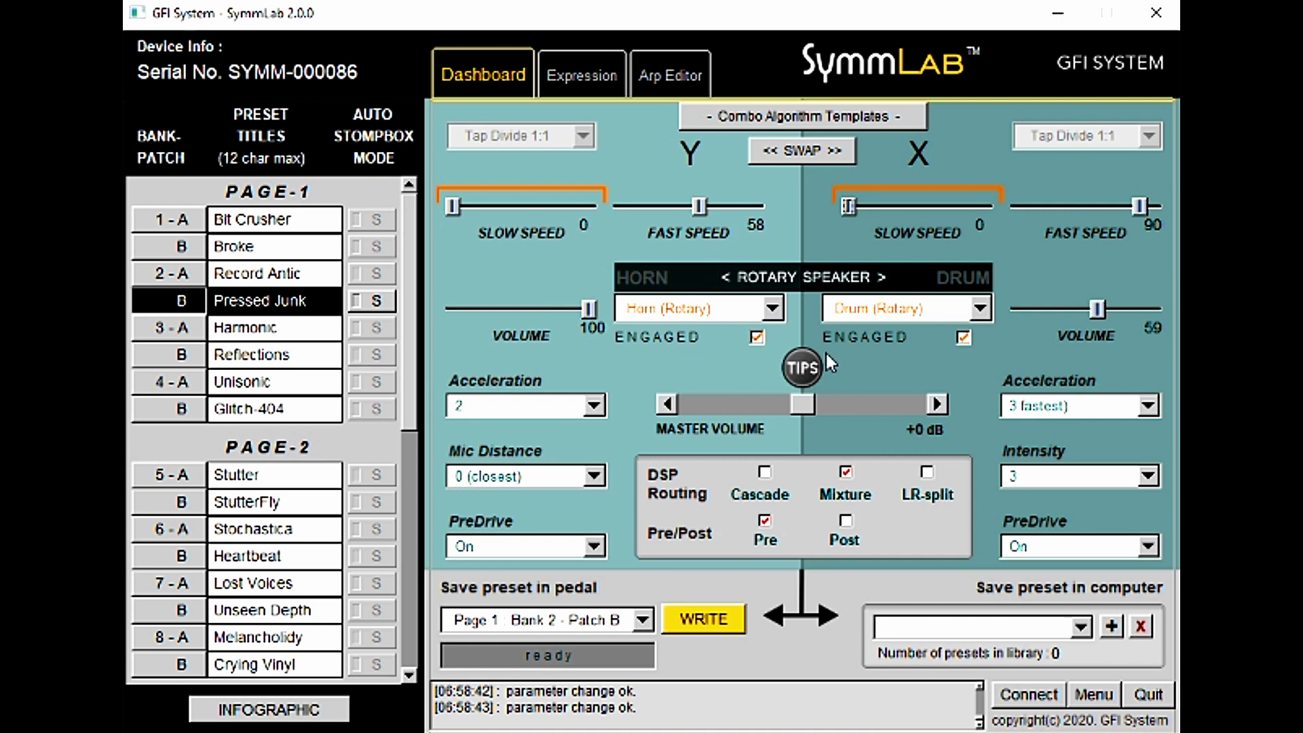
left_click(963, 337)
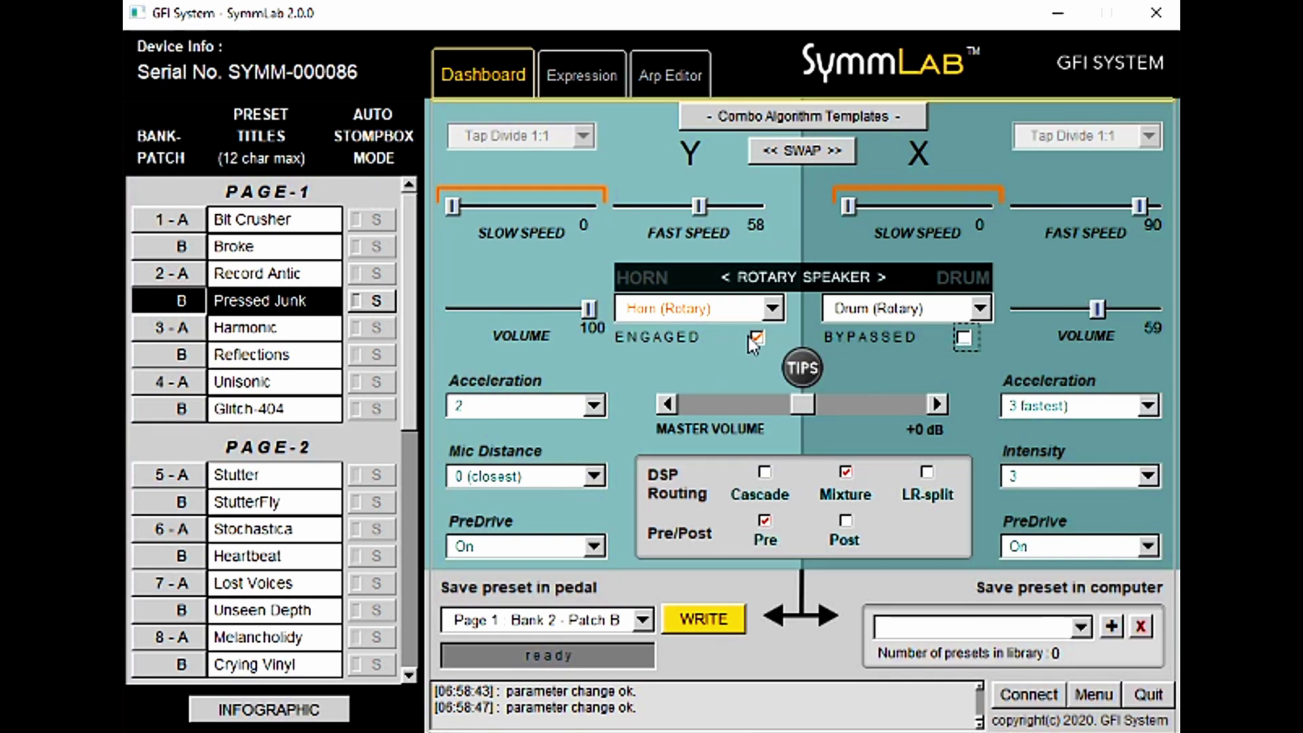
Try the horn's slow speed at 100 before returning it to 0, and raise the horn's and drum's fast speeds to 100.
left_click_drag(448, 209, 742, 203)
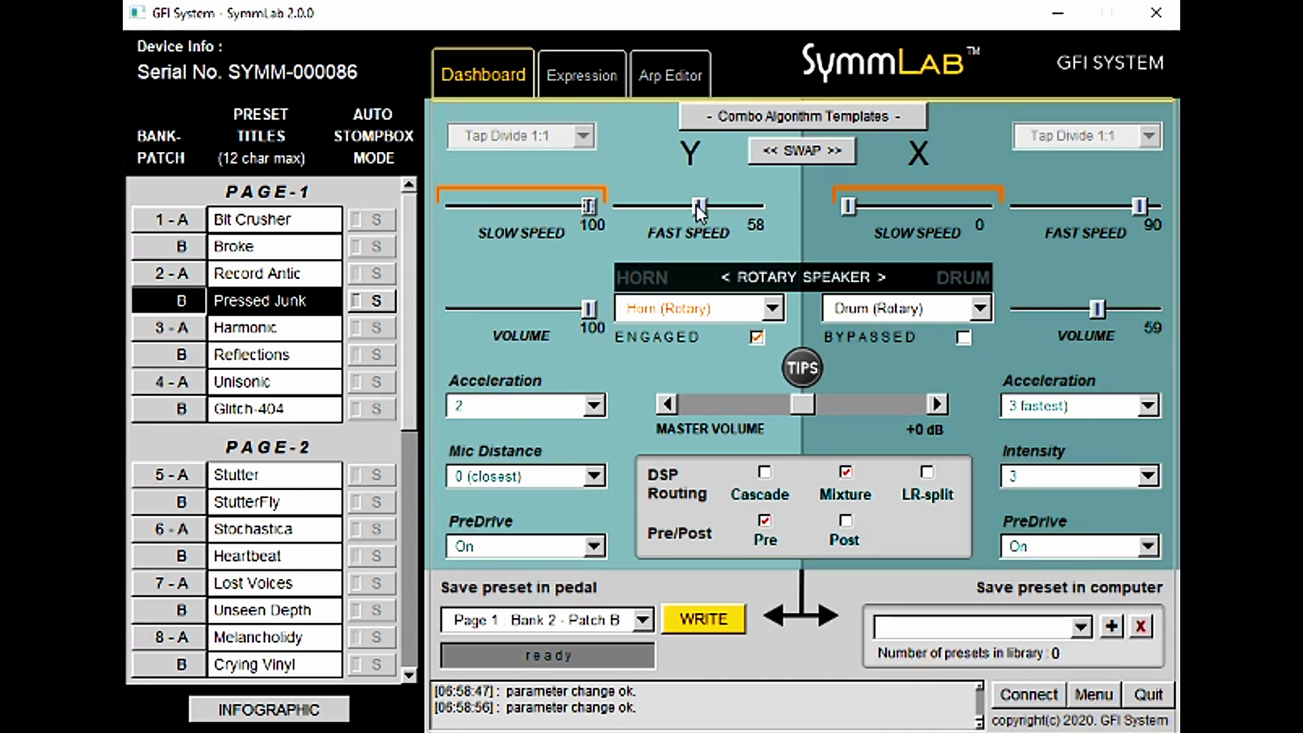
left_click_drag(696, 206, 758, 206)
left_click_drag(587, 205, 451, 206)
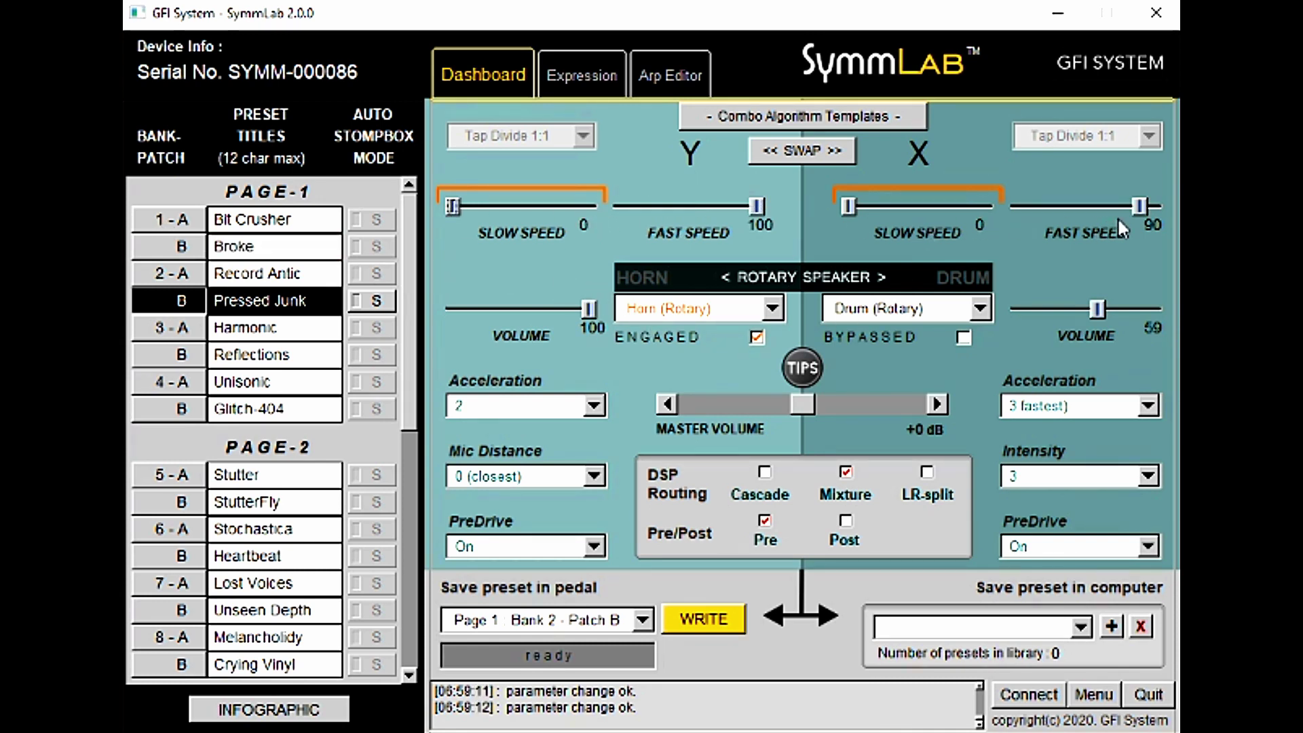
left_click_drag(1142, 206, 1154, 205)
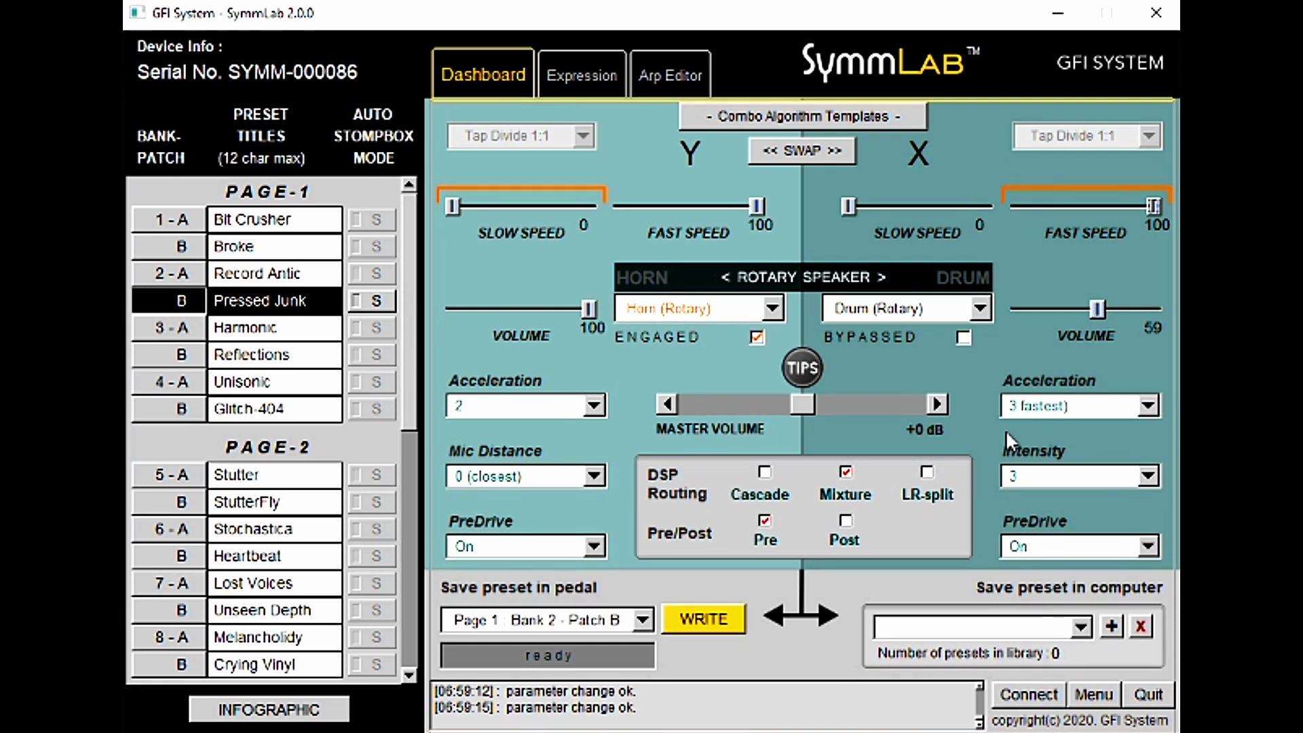
Bypass the horn and engage the drum to hear it alone, and re-engage the horn.
left_click(756, 336)
left_click(964, 337)
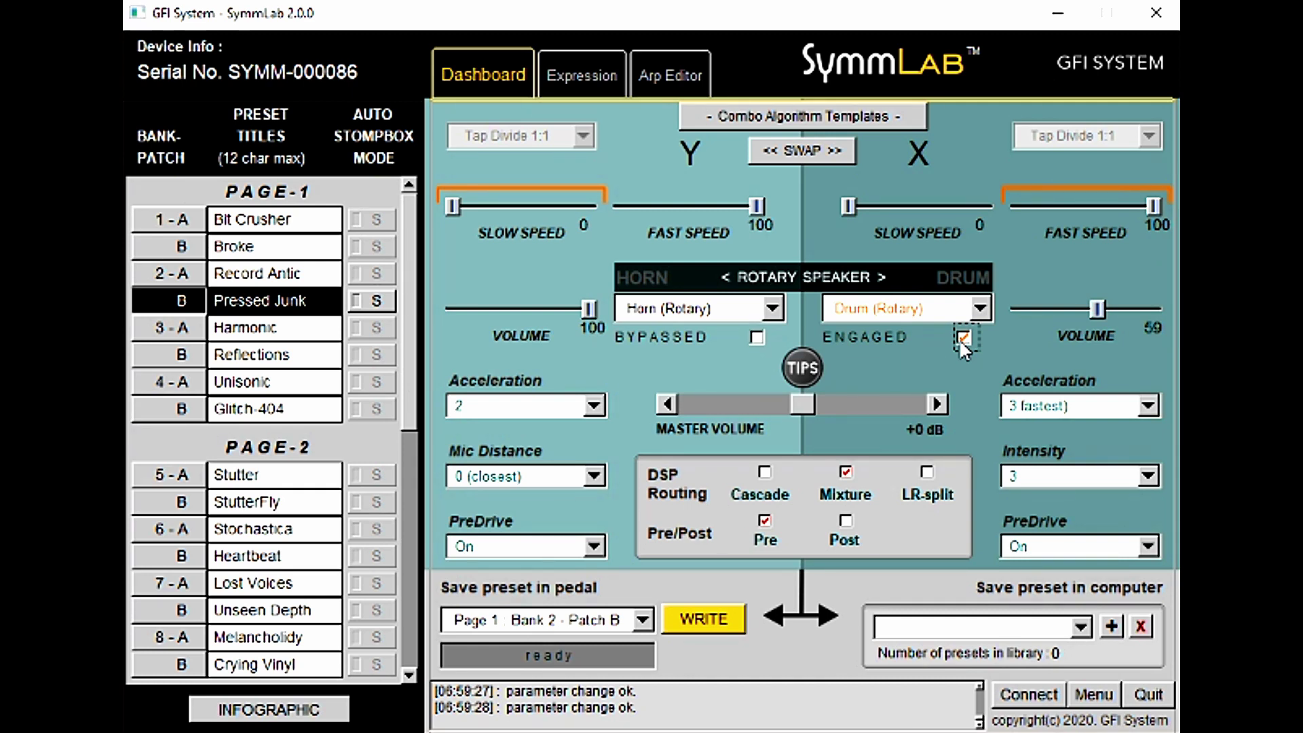
left_click(756, 338)
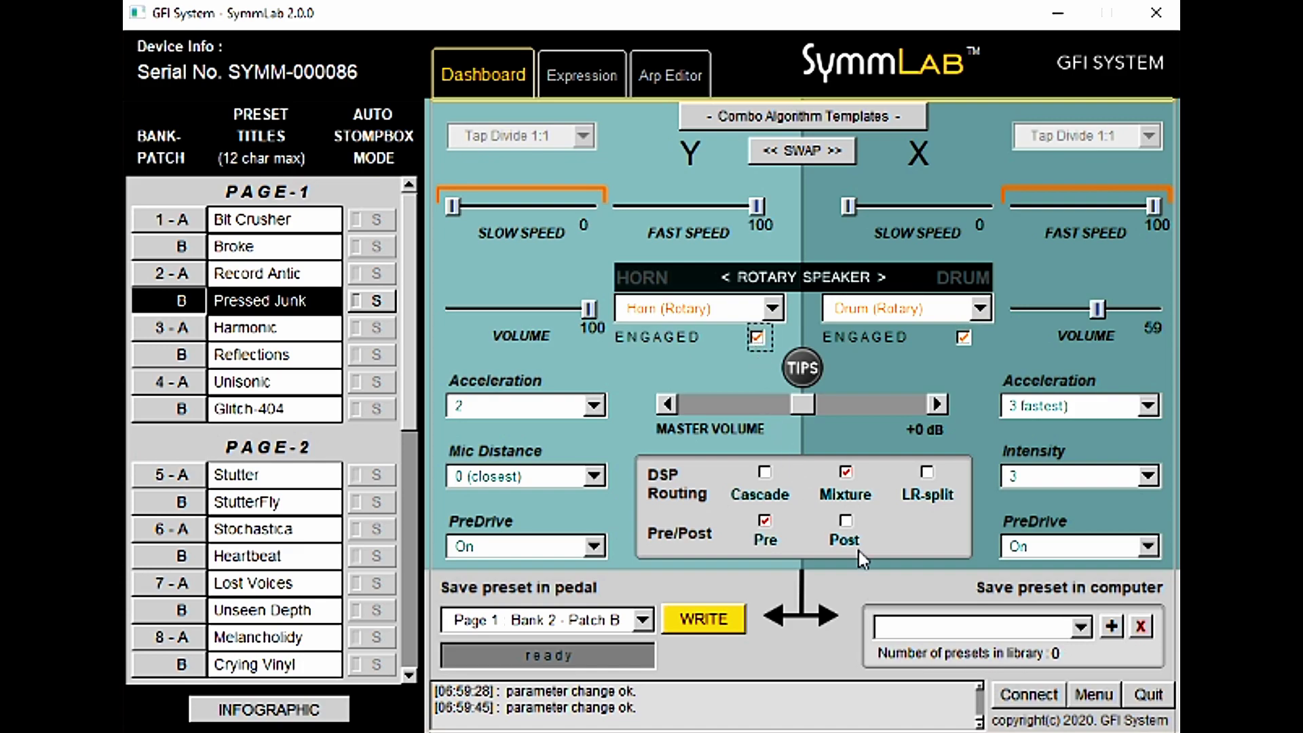